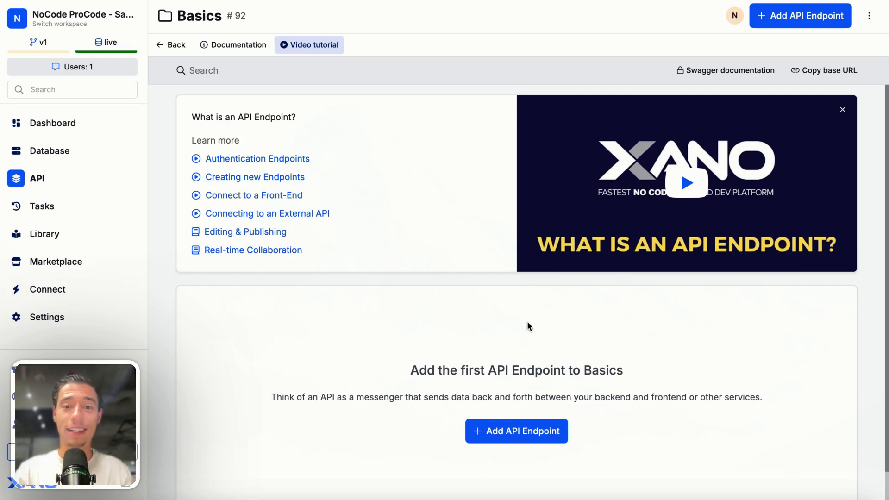
Browse the list of API groups and return to the Basics group
{"action": "left_click", "coordinate": [514, 435]}
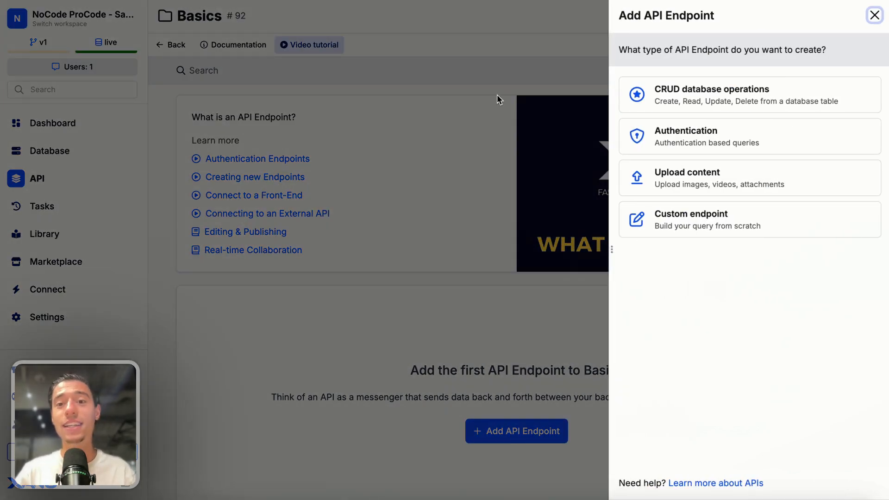
{"action": "left_click", "coordinate": [549, 333]}
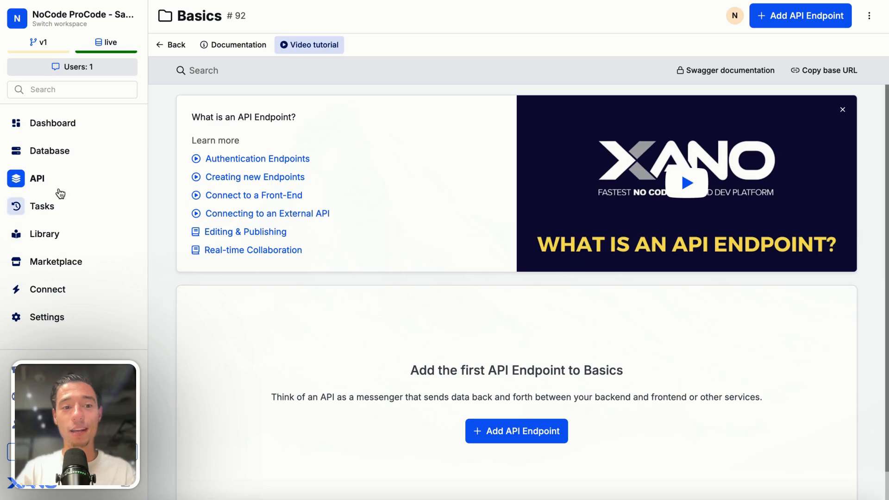
{"action": "left_click", "coordinate": [36, 181]}
{"action": "scroll", "coordinate": [649, 273], "scroll_direction": "down", "scroll_amount": 20}
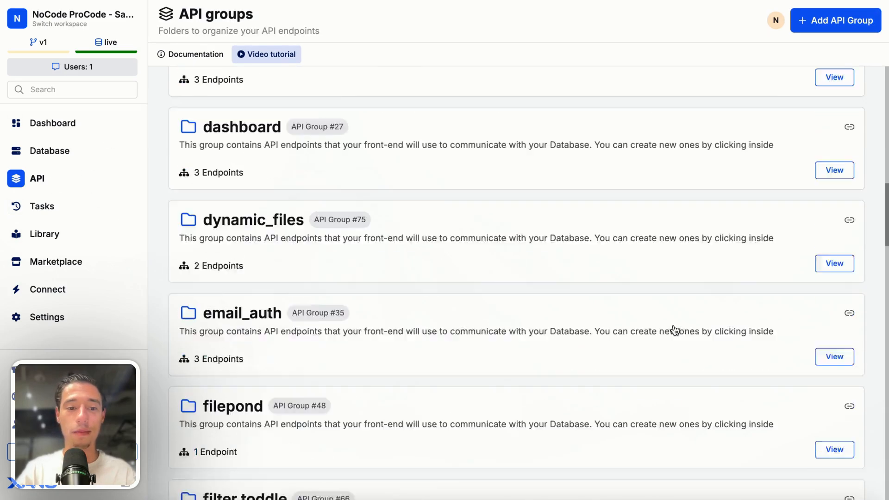
{"action": "scroll", "coordinate": [673, 332], "scroll_direction": "up", "scroll_amount": 8}
{"action": "scroll", "coordinate": [675, 330], "scroll_direction": "up", "scroll_amount": 10}
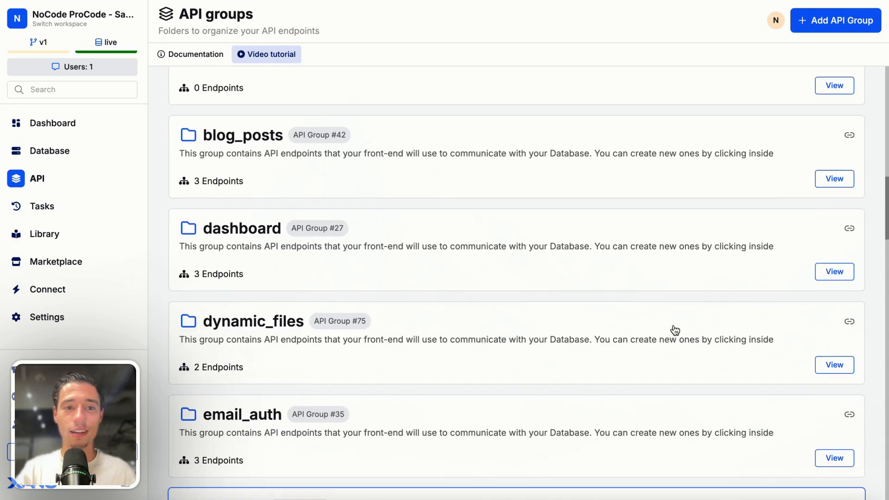
{"action": "scroll", "coordinate": [674, 330], "scroll_direction": "down", "scroll_amount": 12}
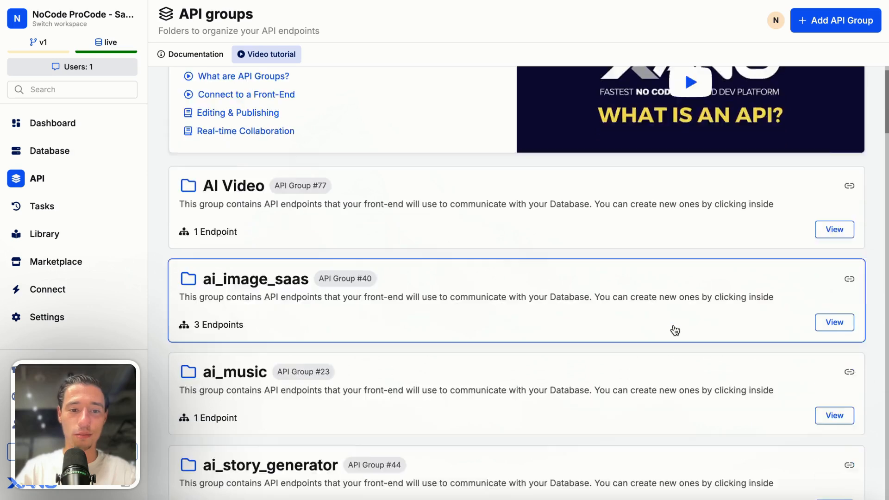
{"action": "left_click", "coordinate": [271, 253]}
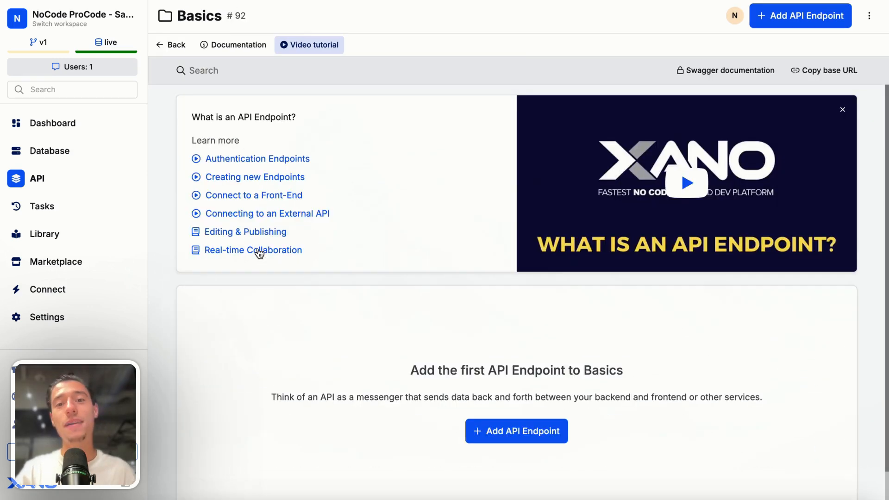
Start a new custom API endpoint in the Basics group
{"action": "left_click", "coordinate": [513, 437]}
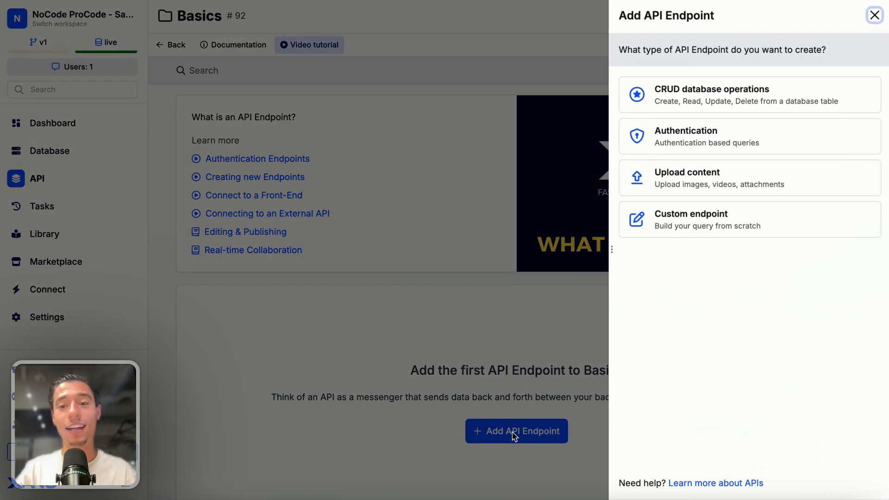
{"action": "left_click", "coordinate": [676, 232]}
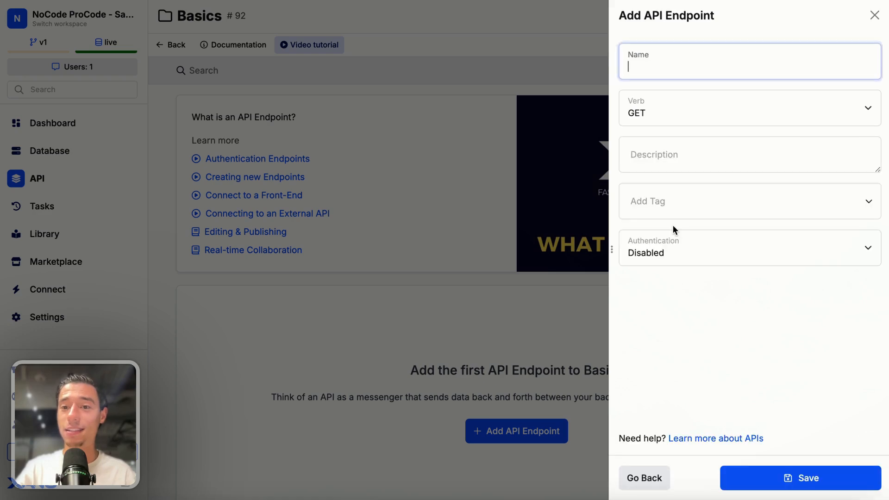
Try the POST verb for the new endpoint and switch it back to GET
{"action": "left_click", "coordinate": [663, 104]}
{"action": "left_click", "coordinate": [654, 108]}
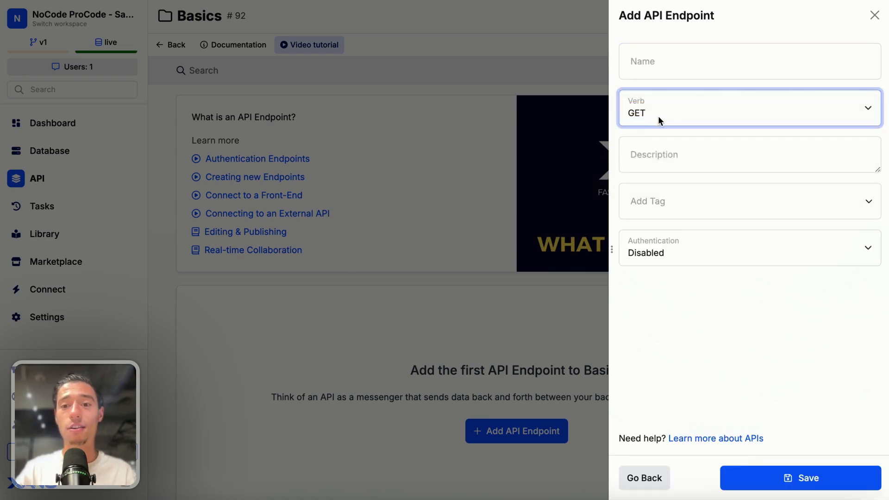
{"action": "left_click", "coordinate": [654, 116]}
{"action": "left_click", "coordinate": [658, 123]}
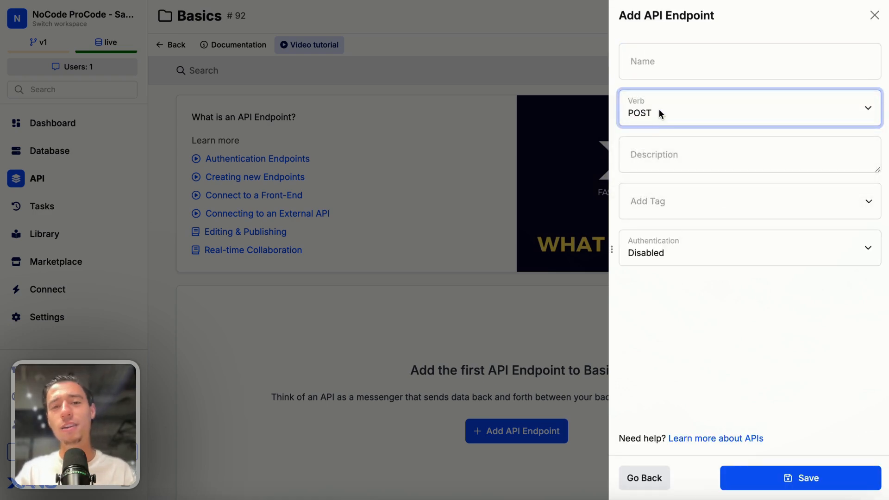
{"action": "left_click", "coordinate": [659, 109]}
{"action": "left_click", "coordinate": [648, 93]}
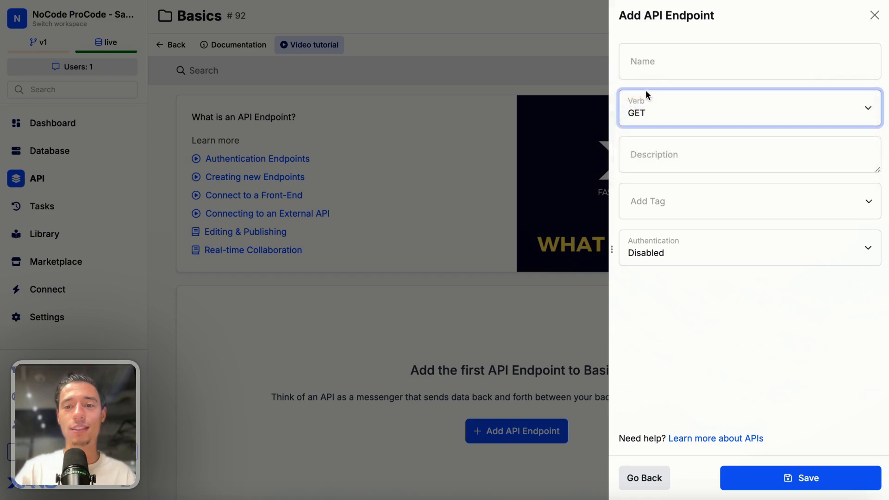
{"action": "left_click", "coordinate": [650, 98]}
{"action": "left_click", "coordinate": [641, 122]}
{"action": "left_click", "coordinate": [655, 106]}
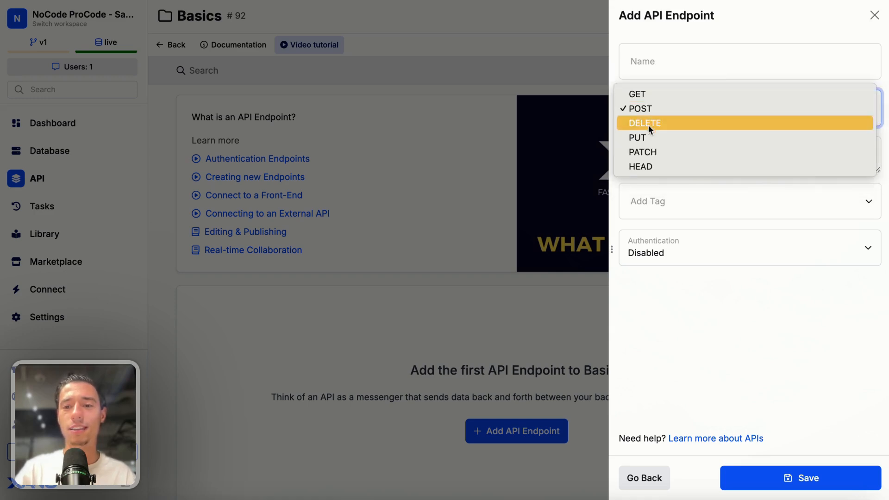
{"action": "left_click", "coordinate": [646, 94]}
{"action": "left_click", "coordinate": [667, 107]}
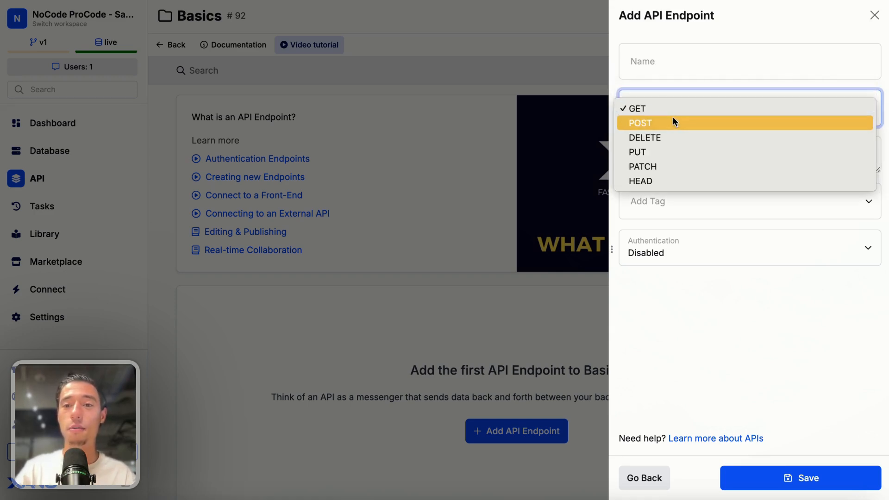
{"action": "left_click", "coordinate": [674, 118]}
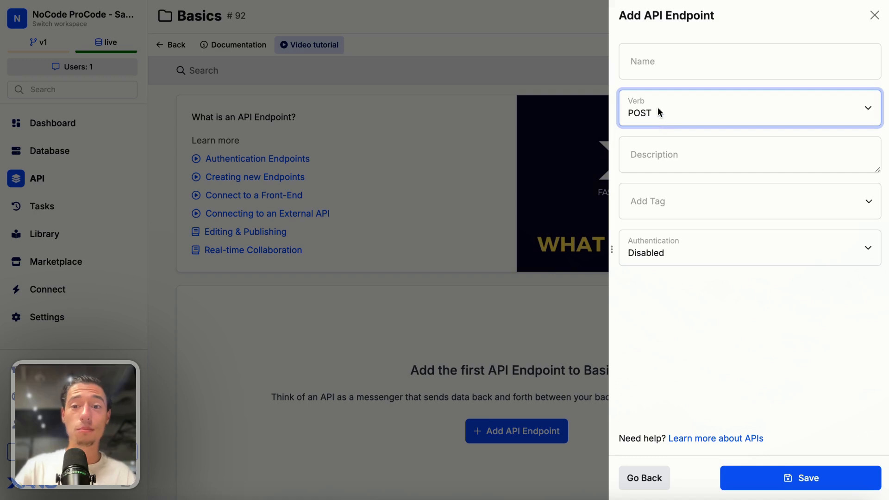
{"action": "left_click", "coordinate": [657, 109]}
{"action": "left_click", "coordinate": [657, 92]}
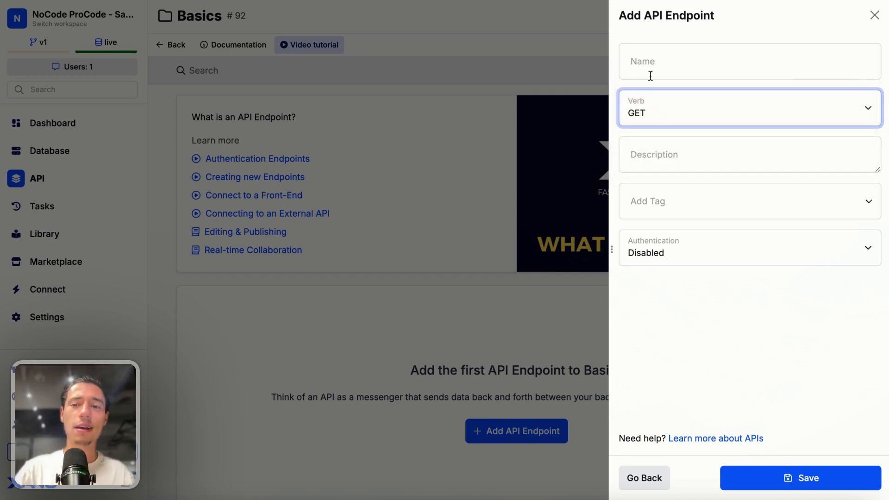
Name the GET endpoint "get" and save it
{"action": "left_click", "coordinate": [653, 61]}
{"action": "type", "text": "get"}
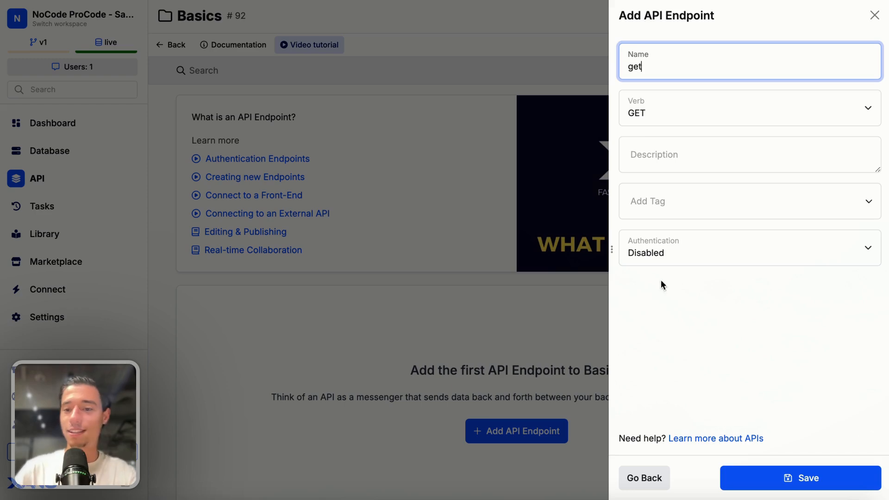
{"action": "left_click", "coordinate": [743, 478]}
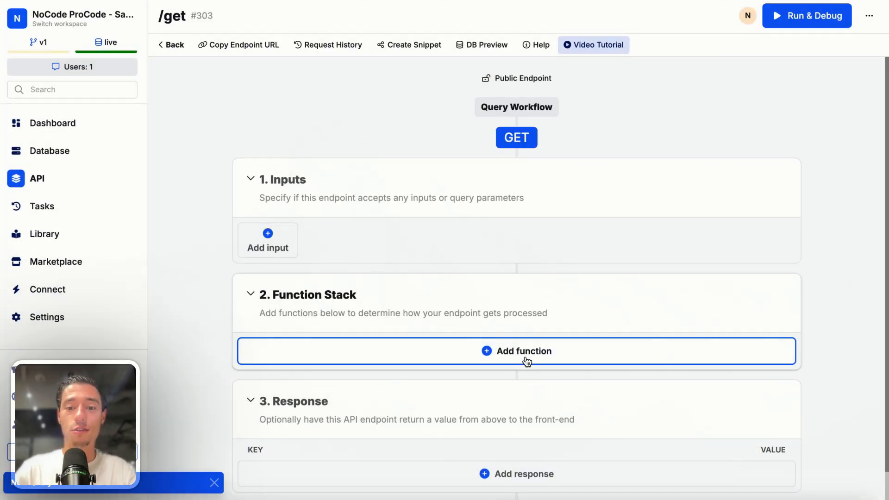
Add a Create Variable function to the endpoint's function stack
{"action": "left_click", "coordinate": [527, 361]}
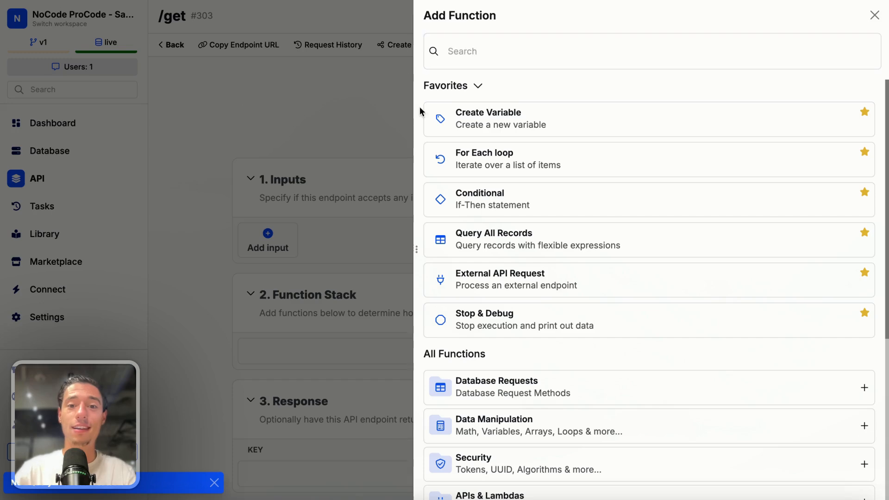
{"action": "left_click", "coordinate": [399, 111]}
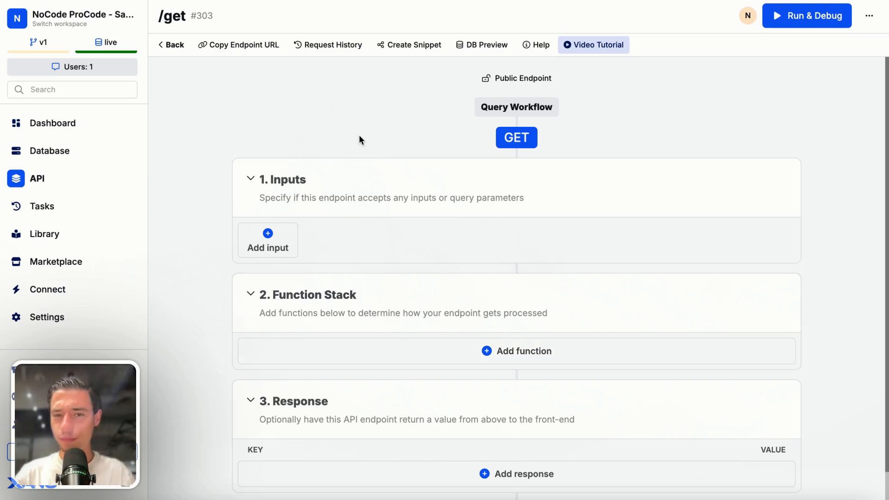
{"action": "left_click", "coordinate": [515, 349]}
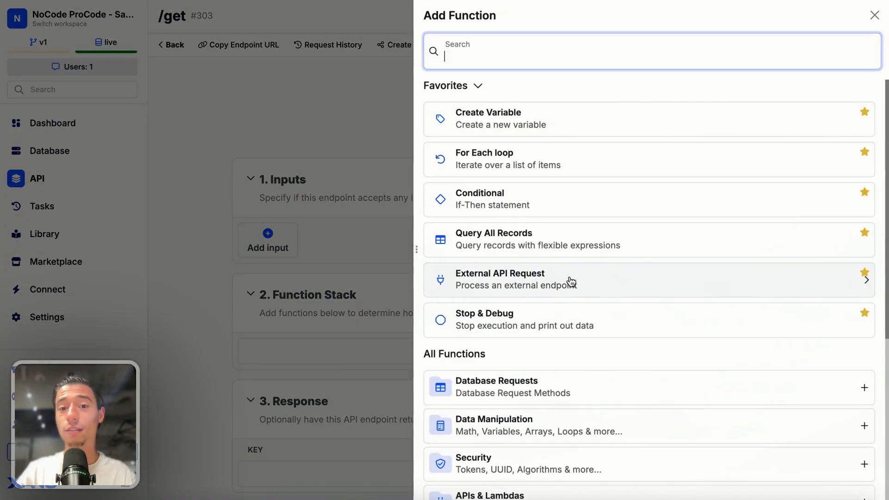
{"action": "left_click", "coordinate": [534, 125]}
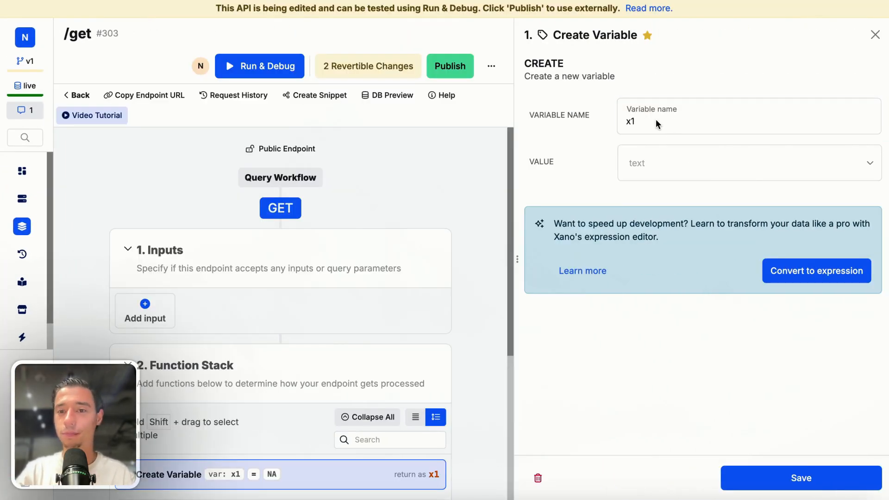
Replace the variable's default name with the text "This was Server Side Renered"
{"action": "left_click", "coordinate": [656, 120]}
{"action": "key", "text": "BackSpace"}
{"action": "key", "text": "BackSpace"}
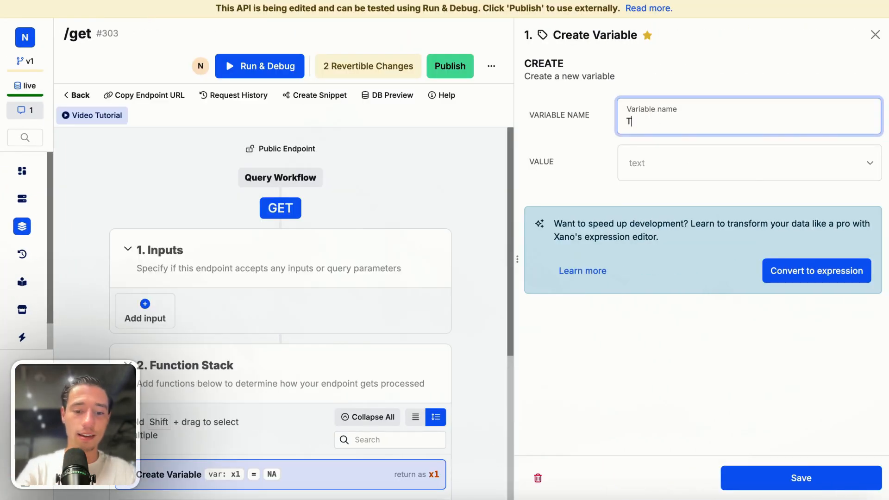
{"action": "type", "text": "This was S"}
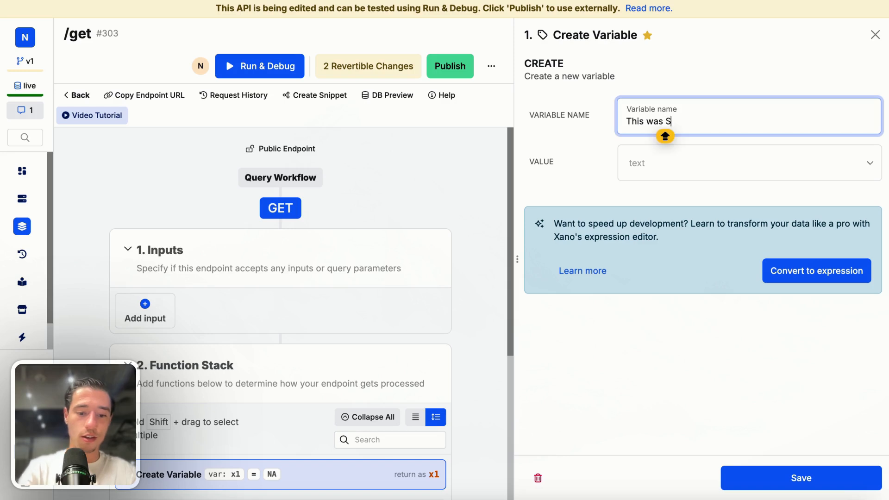
{"action": "type", "text": "egrver Side Renered"}
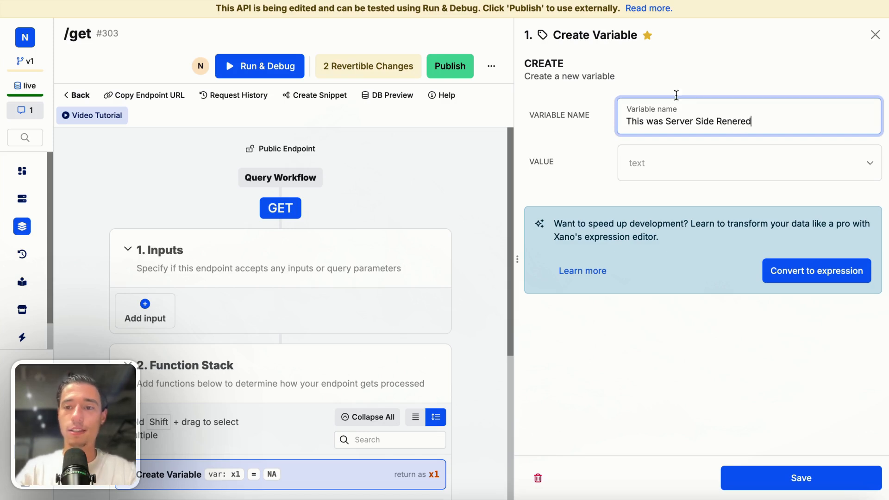
Move the text "This was Server Side Renered" from the variable's name into its value
{"action": "left_click", "coordinate": [721, 65]}
{"action": "triple_click", "coordinate": [679, 125]}
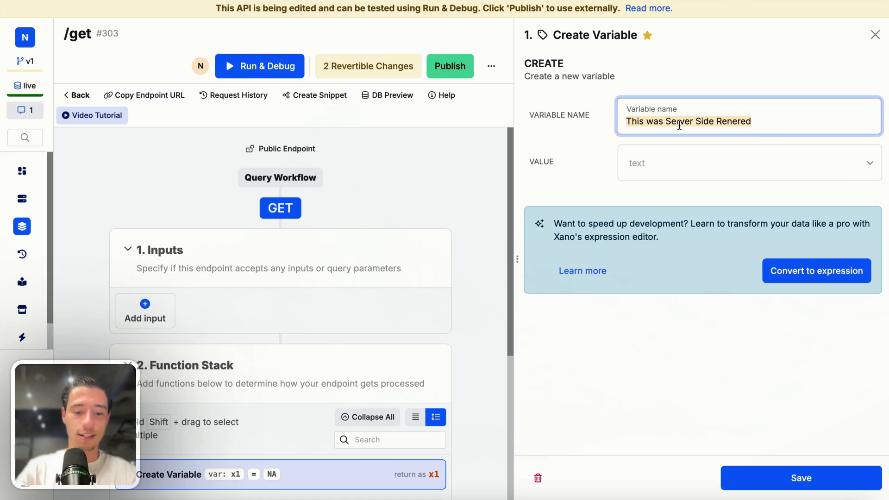
{"action": "key", "text": "ctrl+x"}
{"action": "left_click", "coordinate": [652, 168]}
{"action": "key", "text": "ctrl+v"}
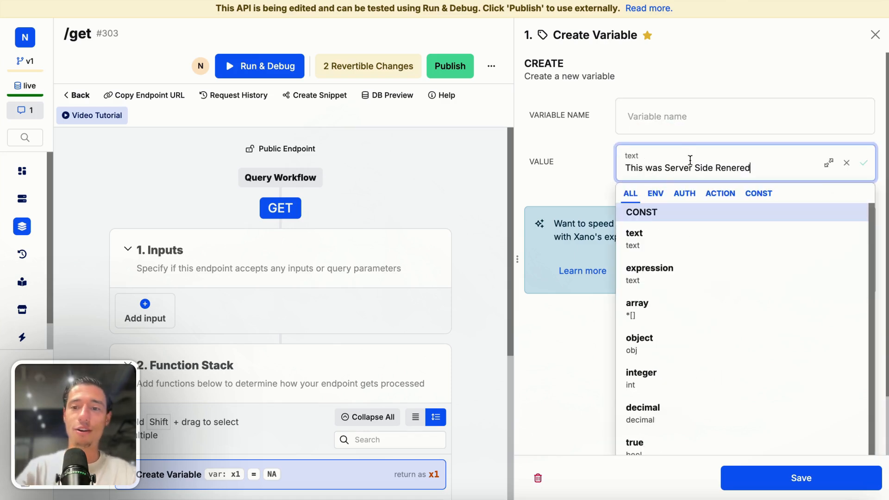
Name the variable "response", save it, and update the references to the renamed variable
{"action": "left_click", "coordinate": [686, 115]}
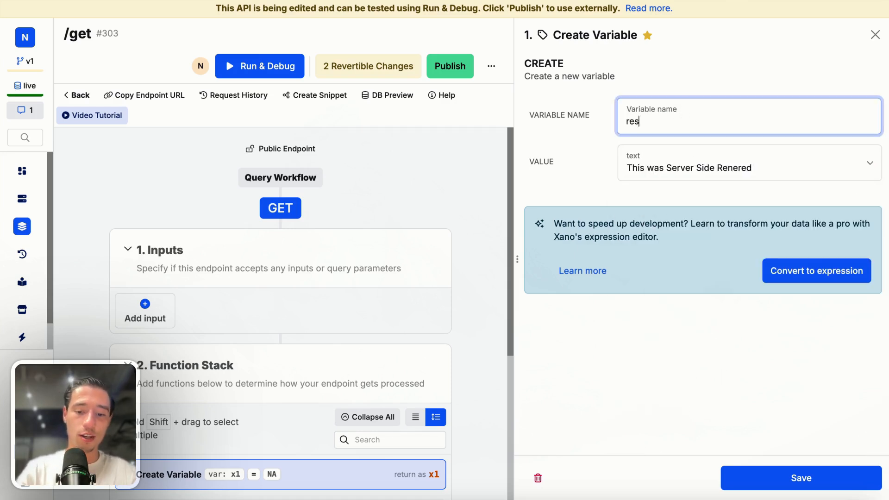
{"action": "left_click", "coordinate": [748, 24]}
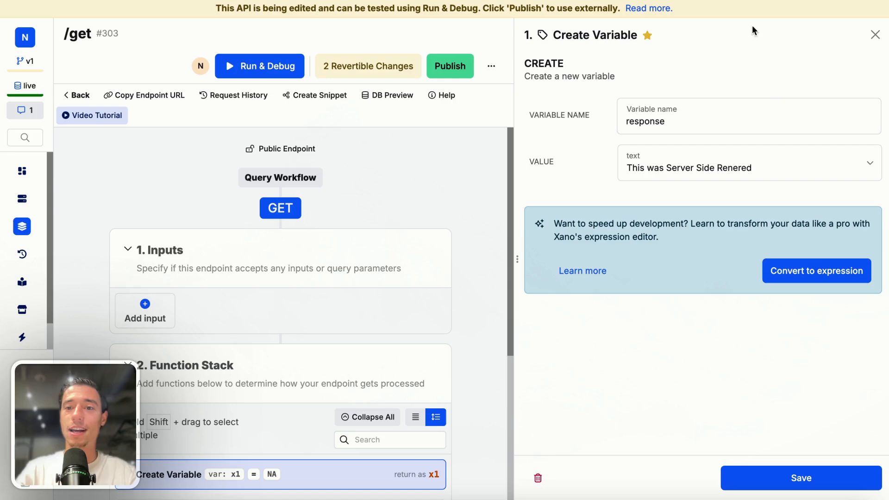
{"action": "left_click", "coordinate": [809, 478]}
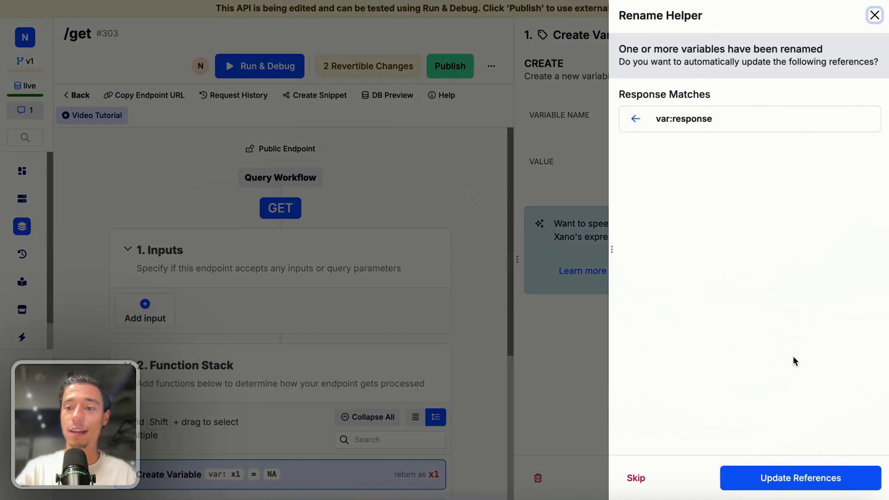
{"action": "left_click", "coordinate": [780, 482]}
Test the get endpoint with Run & Debug and examine the returned result
{"action": "scroll", "coordinate": [705, 310], "scroll_direction": "down", "scroll_amount": 1}
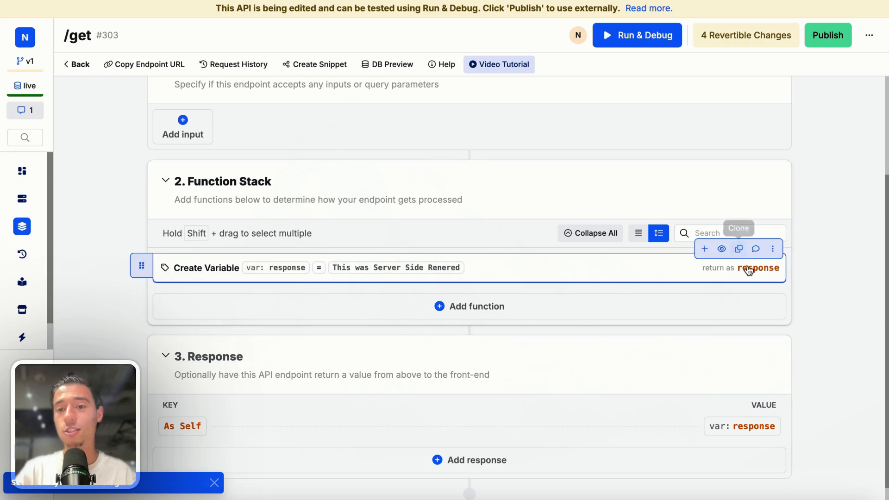
{"action": "left_click", "coordinate": [653, 42]}
{"action": "left_click", "coordinate": [739, 482]}
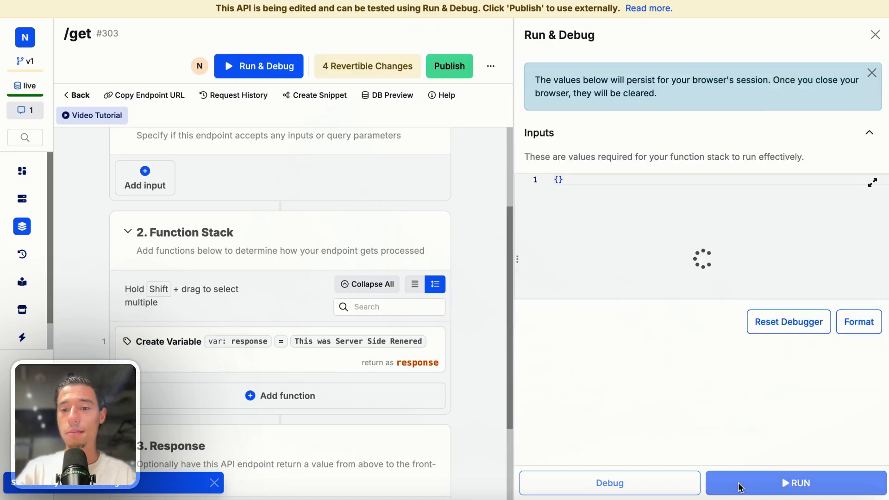
{"action": "triple_click", "coordinate": [628, 395]}
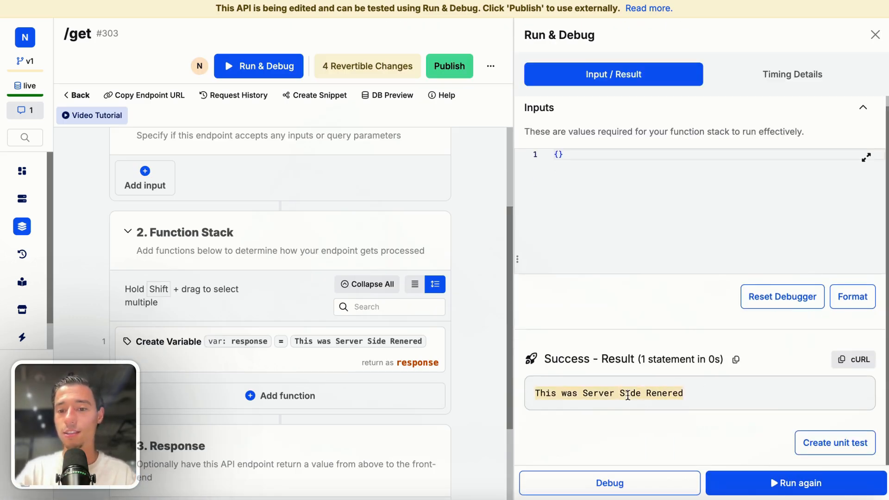
{"action": "left_click", "coordinate": [765, 357]}
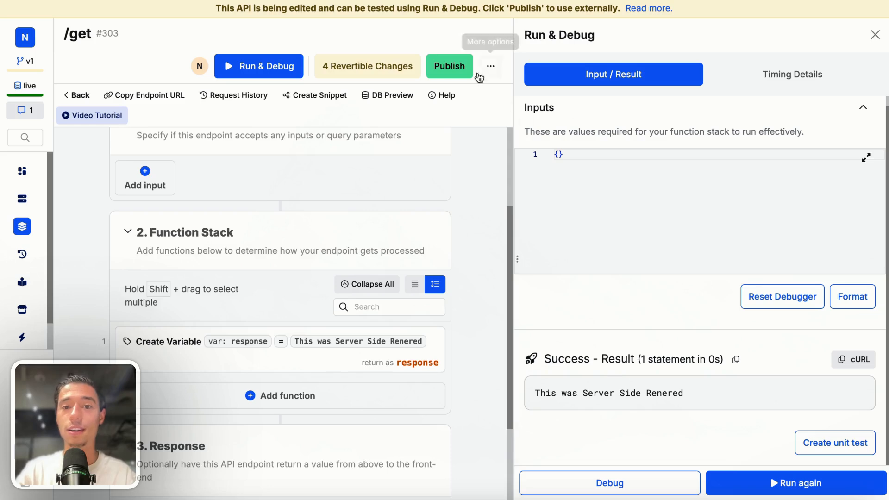
Publish the get endpoint and load its URL in a new browser tab
{"action": "left_click", "coordinate": [464, 69]}
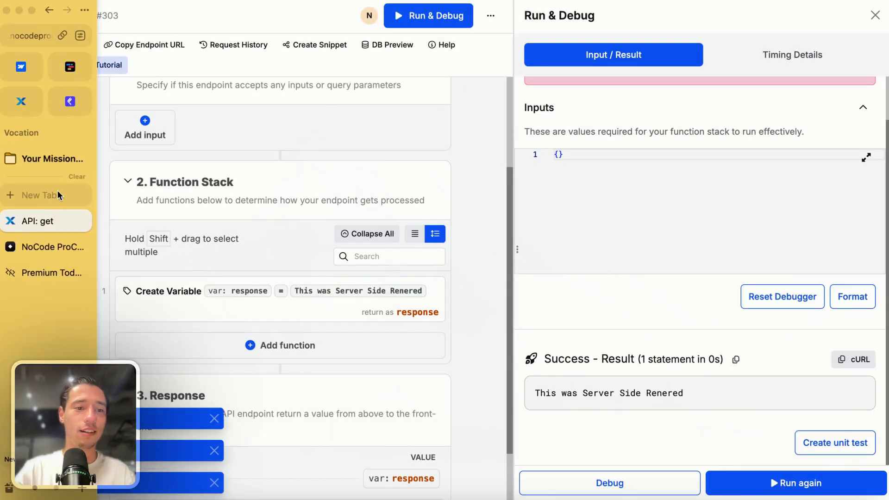
{"action": "left_click", "coordinate": [58, 191]}
{"action": "key", "text": "ctrl+v"}
{"action": "key", "text": "Return"}
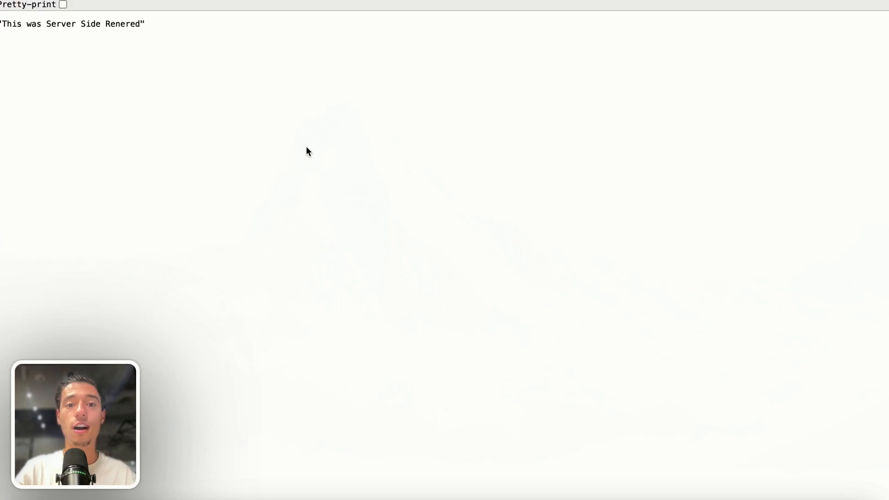
Examine the raw response text in the browser, and close the endpoint's tab
{"action": "triple_click", "coordinate": [88, 24]}
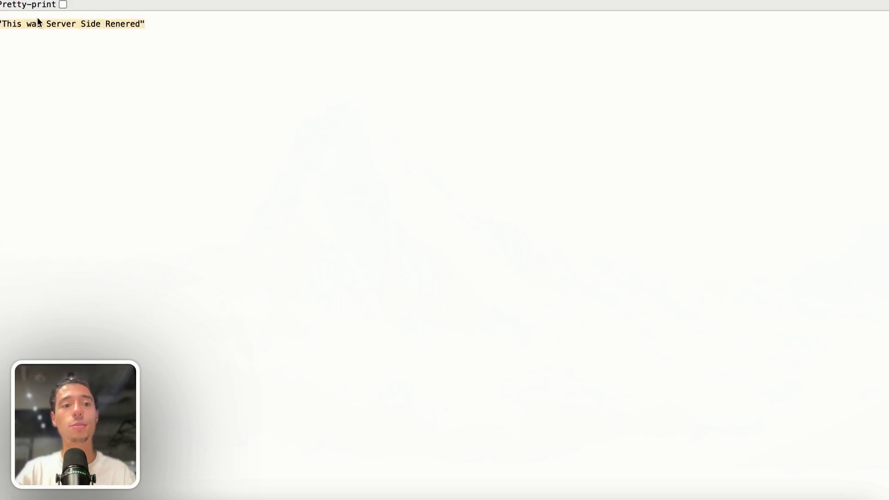
{"action": "left_click", "coordinate": [151, 70]}
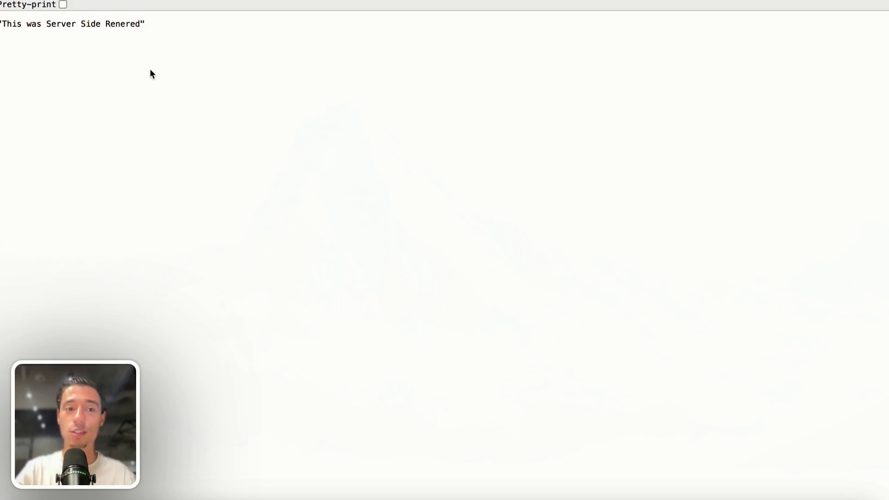
{"action": "mouse_move", "coordinate": [82, 246]}
{"action": "left_click", "coordinate": [80, 222]}
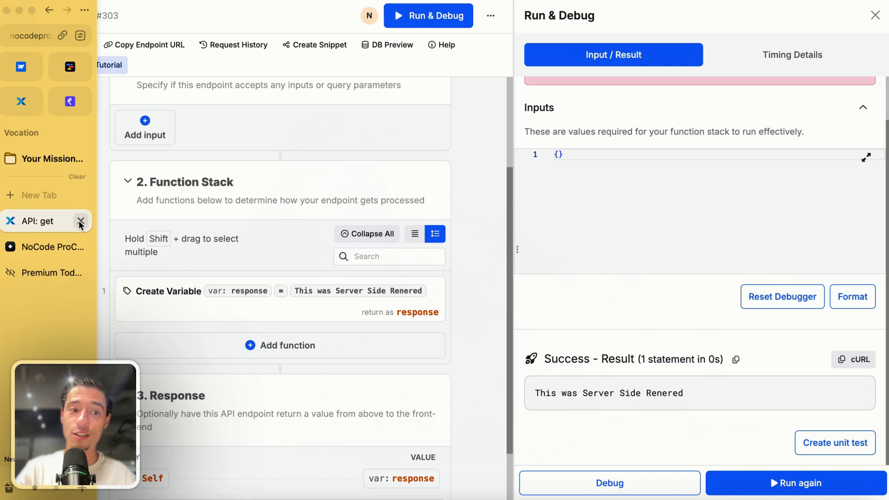
{"action": "left_click", "coordinate": [70, 67]}
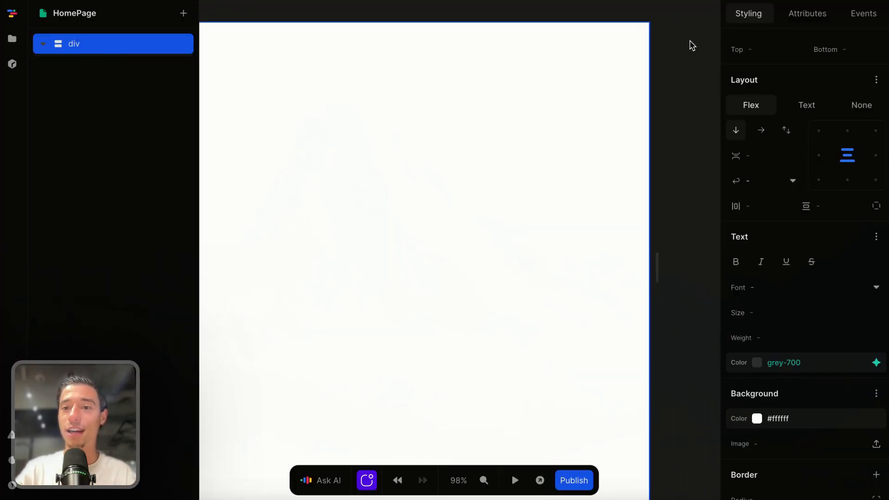
{"action": "left_click", "coordinate": [692, 45]}
{"action": "left_click", "coordinate": [846, 102]}
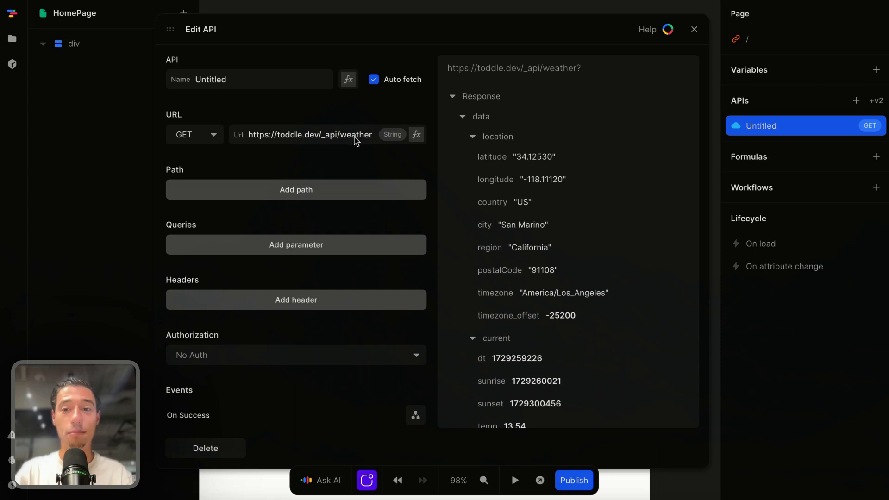
{"action": "triple_click", "coordinate": [355, 134]}
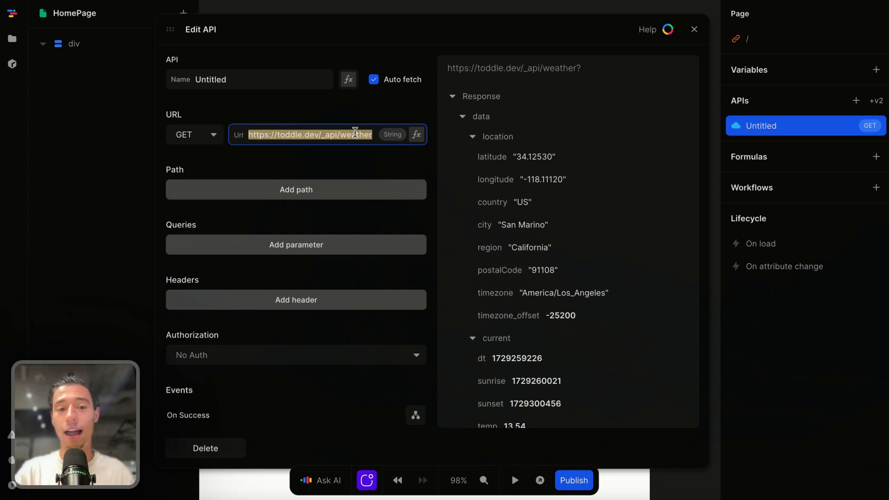
{"action": "key", "text": "BackSpace"}
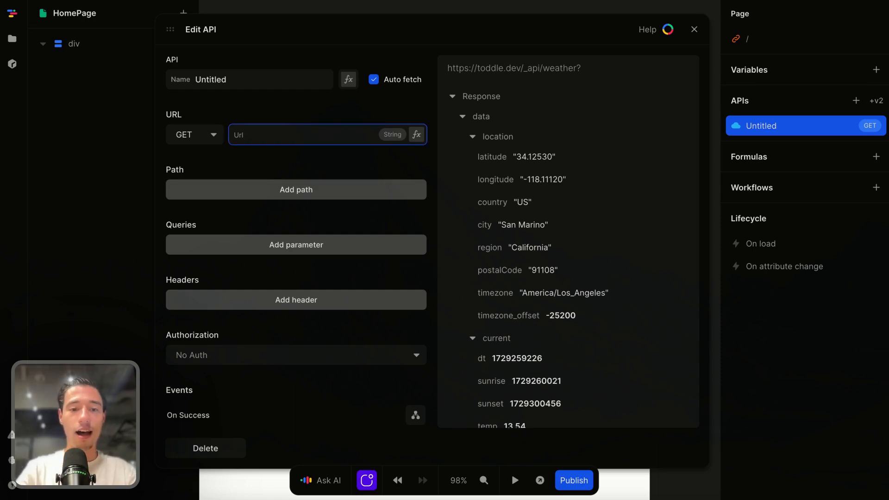
{"action": "key", "text": "ctrl+v"}
Name the new API "get" and close its editor
{"action": "double_click", "coordinate": [263, 87]}
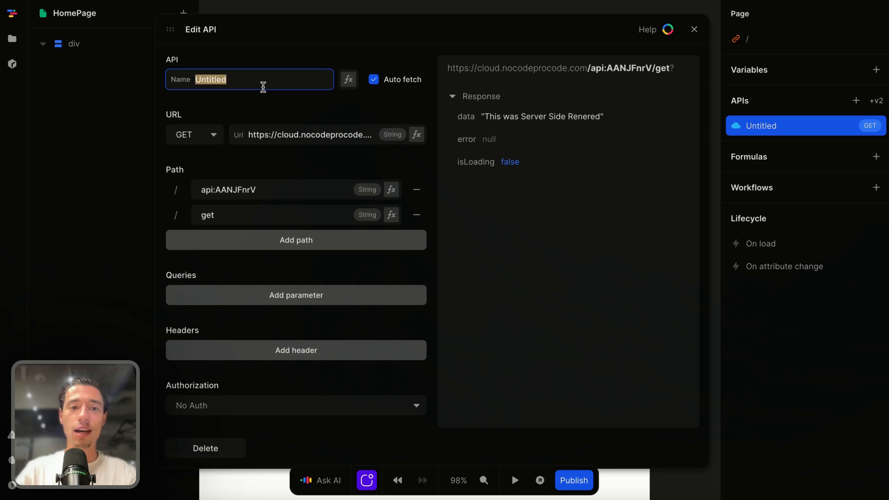
{"action": "key", "text": "BackSpace"}
{"action": "type", "text": "get"}
{"action": "key", "text": "Return"}
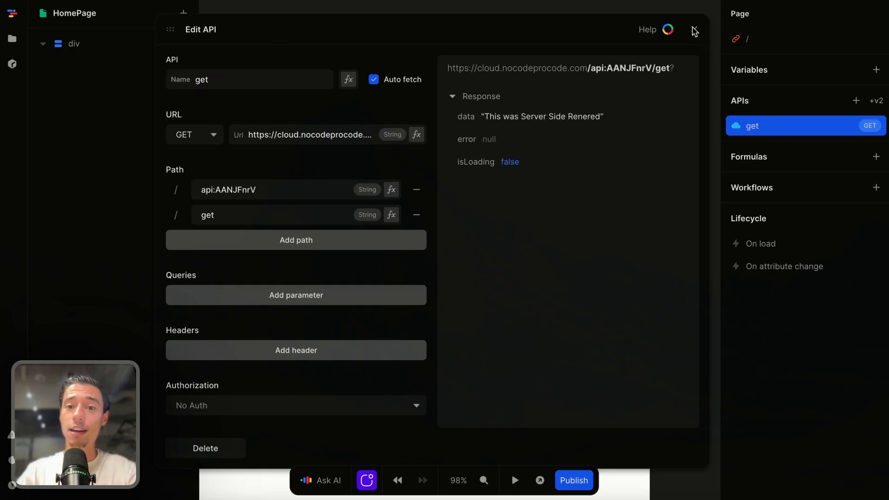
{"action": "left_click", "coordinate": [695, 30]}
Add a Heading 2 element inside the page's div
{"action": "scroll", "coordinate": [597, 369], "scroll_direction": "left", "scroll_amount": 2}
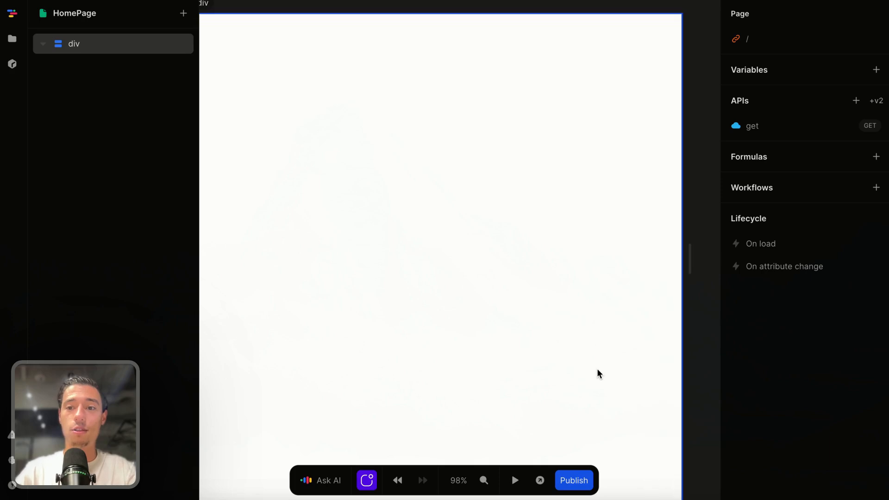
{"action": "scroll", "coordinate": [598, 370], "scroll_direction": "down", "scroll_amount": 2}
{"action": "scroll", "coordinate": [592, 369], "scroll_direction": "right", "scroll_amount": 1}
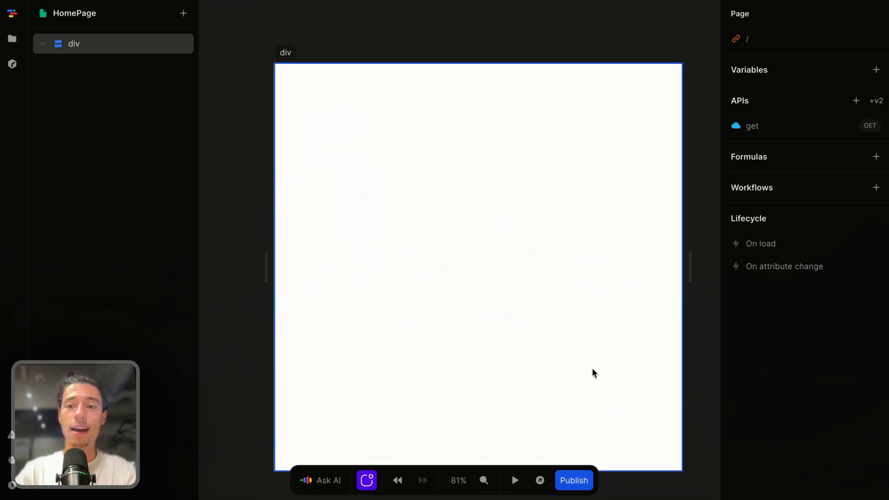
{"action": "left_click", "coordinate": [565, 282]}
{"action": "left_click", "coordinate": [184, 13]}
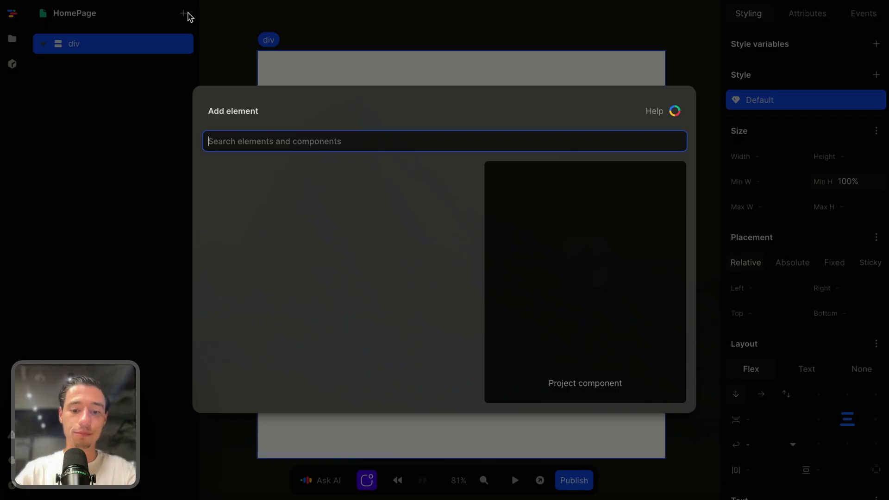
{"action": "type", "text": "he"}
{"action": "left_click", "coordinate": [268, 253]}
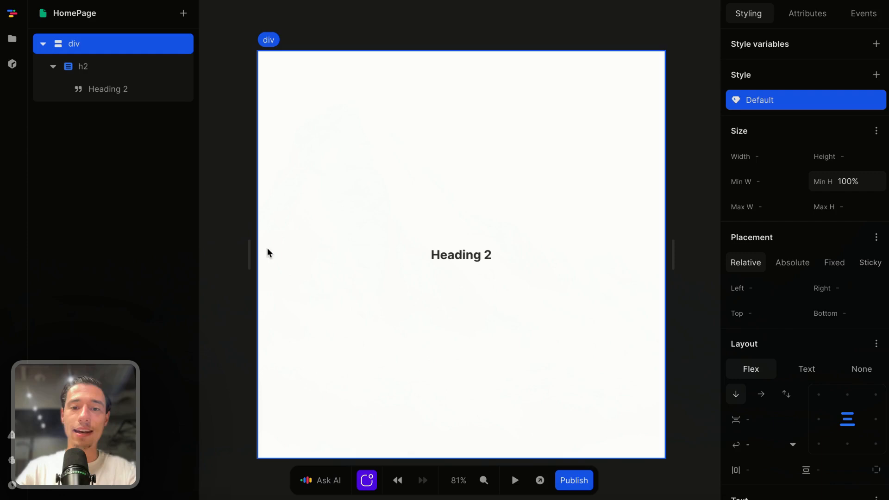
Bind the heading's text by formula to the data returned by the get API
{"action": "left_click", "coordinate": [461, 255]}
{"action": "left_click", "coordinate": [877, 44]}
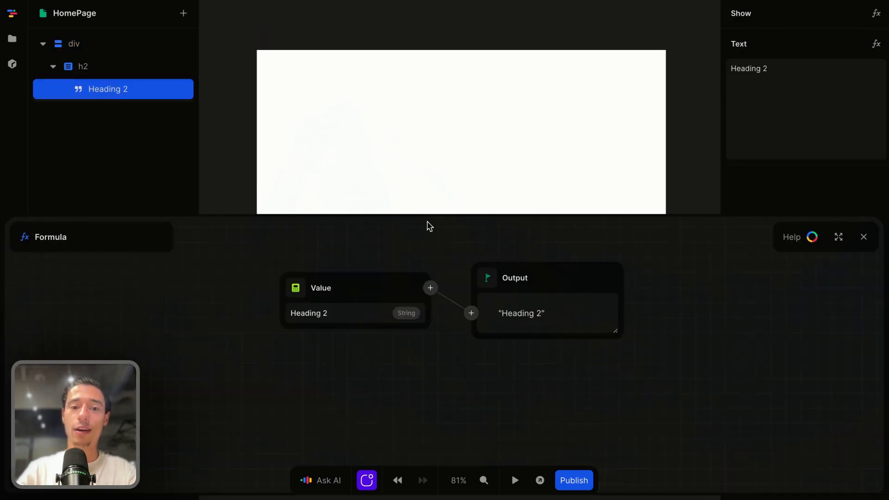
{"action": "left_click", "coordinate": [294, 287]}
{"action": "left_click", "coordinate": [322, 337]}
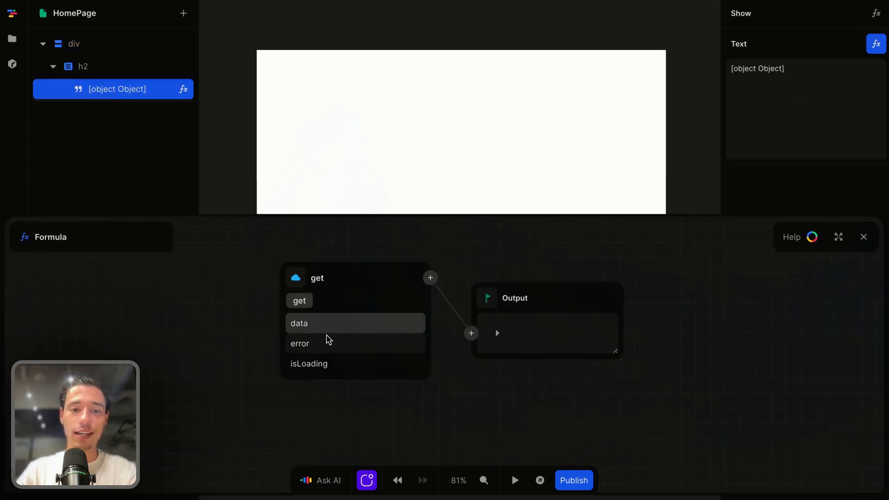
{"action": "left_click", "coordinate": [324, 332]}
{"action": "left_click", "coordinate": [863, 238]}
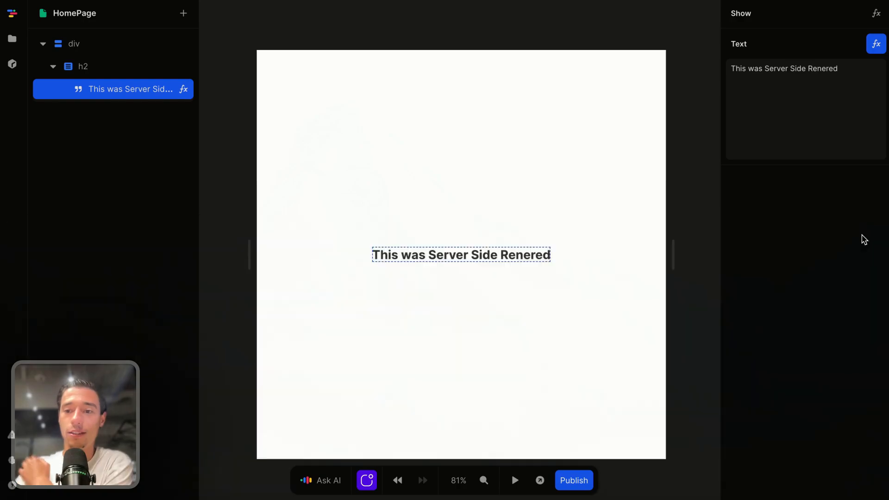
Preview the page in the browser, examine the heading text, and close the preview
{"action": "left_click", "coordinate": [613, 164]}
{"action": "left_click", "coordinate": [540, 480]}
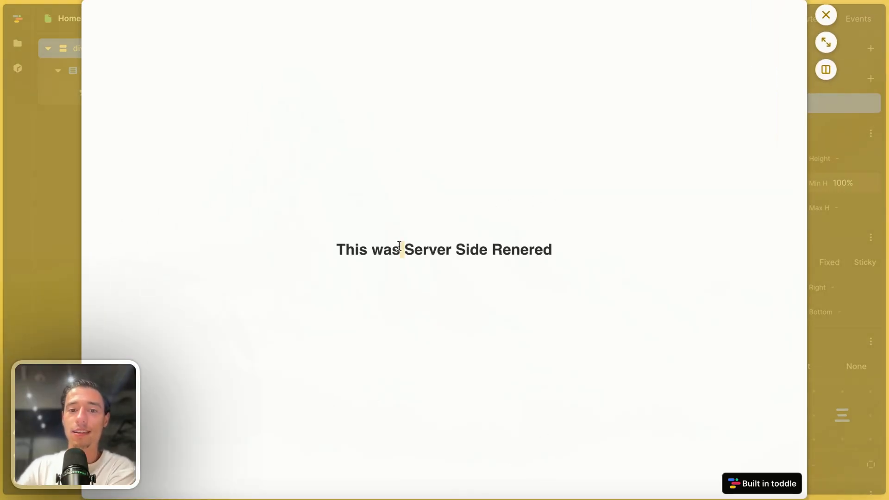
{"action": "triple_click", "coordinate": [399, 246]}
{"action": "left_click", "coordinate": [491, 201]}
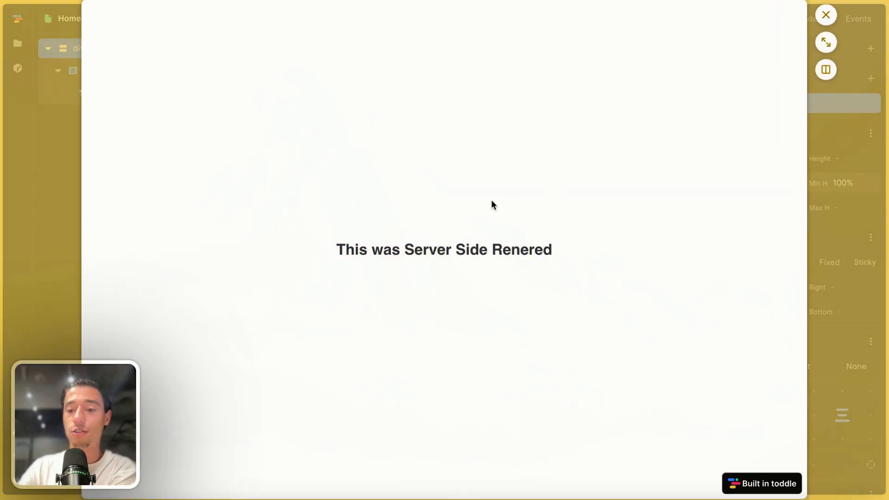
{"action": "triple_click", "coordinate": [412, 243]}
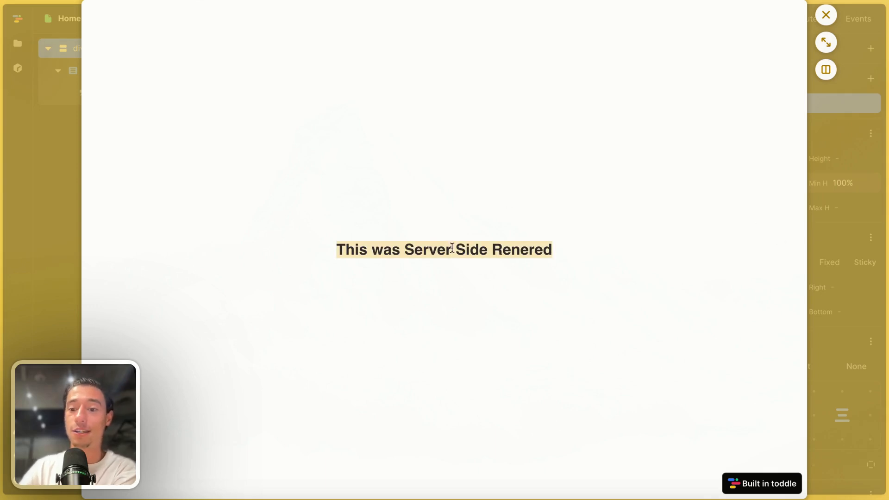
{"action": "left_click", "coordinate": [588, 173]}
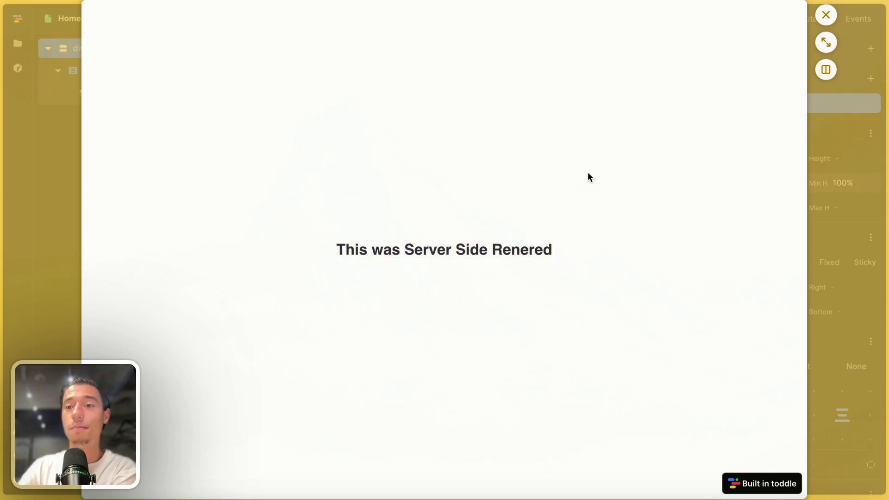
{"action": "left_click", "coordinate": [820, 18]}
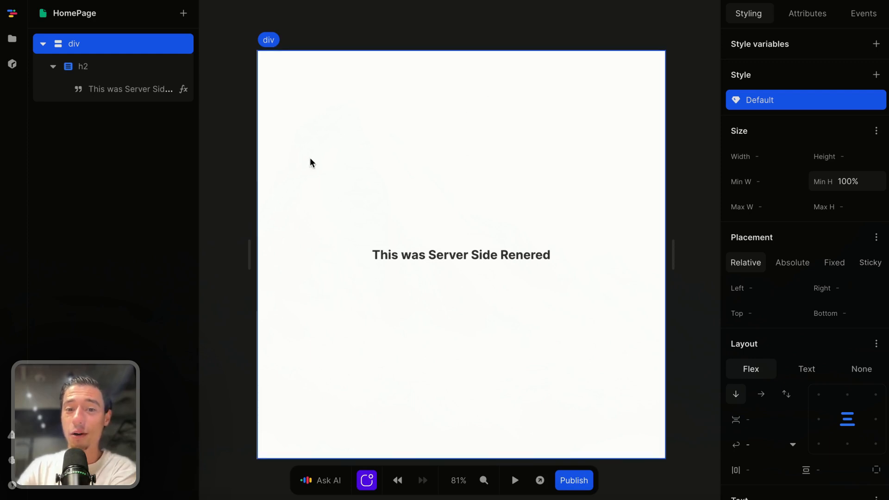
{"action": "left_click", "coordinate": [523, 32]}
{"action": "left_click", "coordinate": [482, 228]}
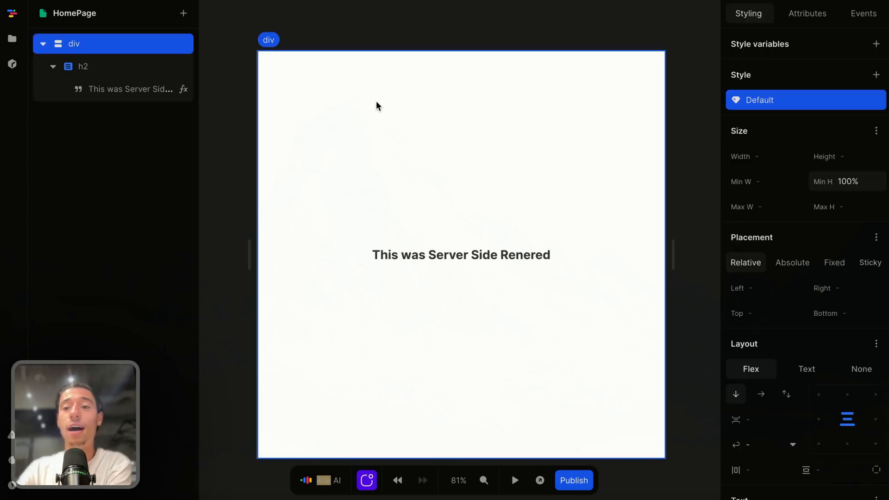
{"action": "left_click", "coordinate": [528, 21]}
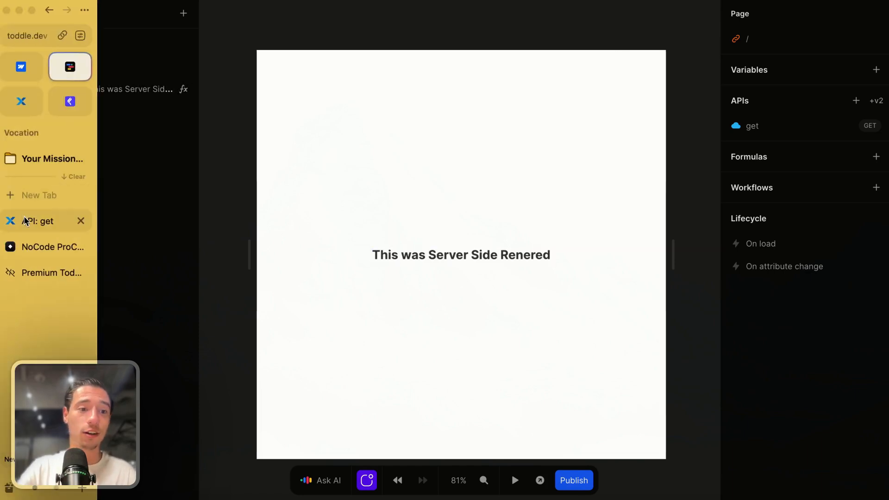
Switch back to the get endpoint in Xano and add a single text input named "user_name"
{"action": "left_click", "coordinate": [46, 221]}
{"action": "scroll", "coordinate": [124, 297], "scroll_direction": "up", "scroll_amount": 1}
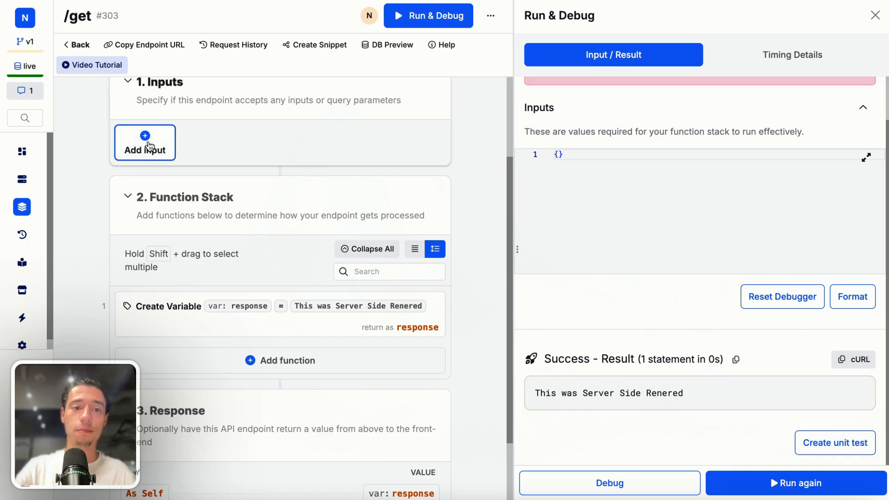
{"action": "left_click", "coordinate": [147, 146]}
{"action": "left_click", "coordinate": [537, 115]}
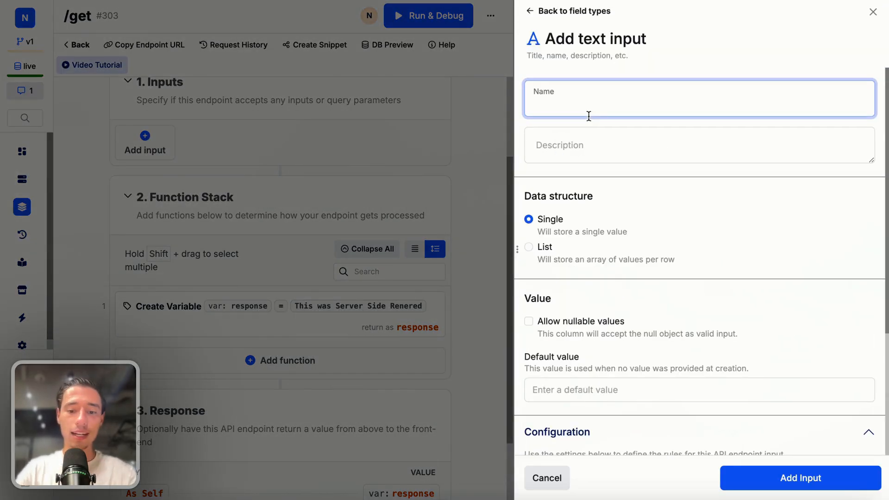
{"action": "type", "text": "user_name"}
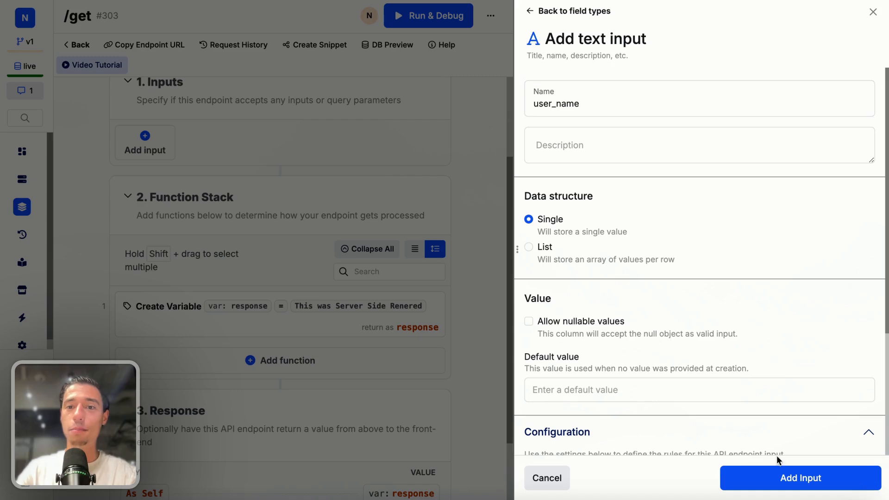
{"action": "left_click", "coordinate": [776, 479]}
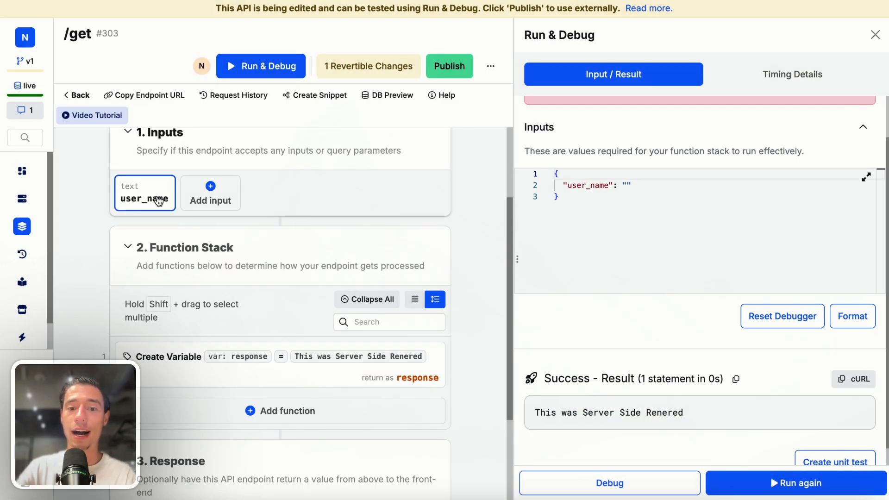
Put "Hey {USER}," on its own line before "This was Server Side Renered" in the response variable's value and save the text
{"action": "left_click", "coordinate": [329, 377]}
{"action": "left_click", "coordinate": [387, 171]}
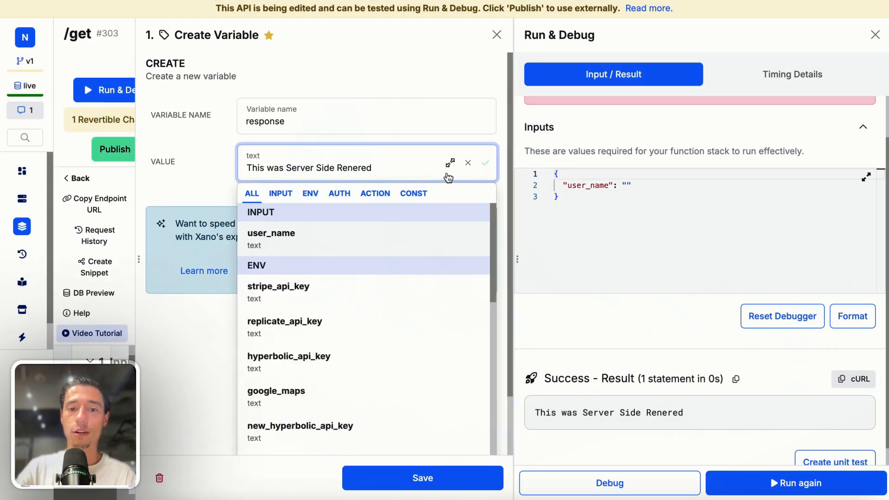
{"action": "left_click", "coordinate": [456, 162]}
{"action": "type", "text": "Hey {}"}
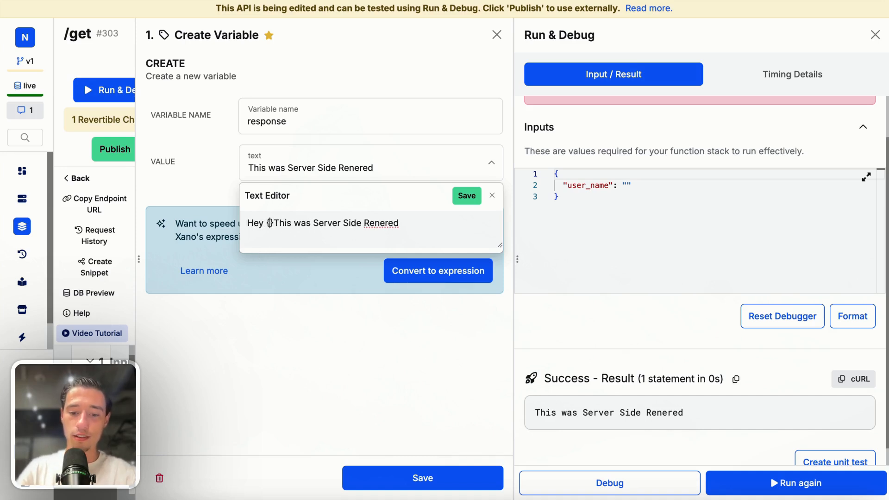
{"action": "type", "text": "US"}
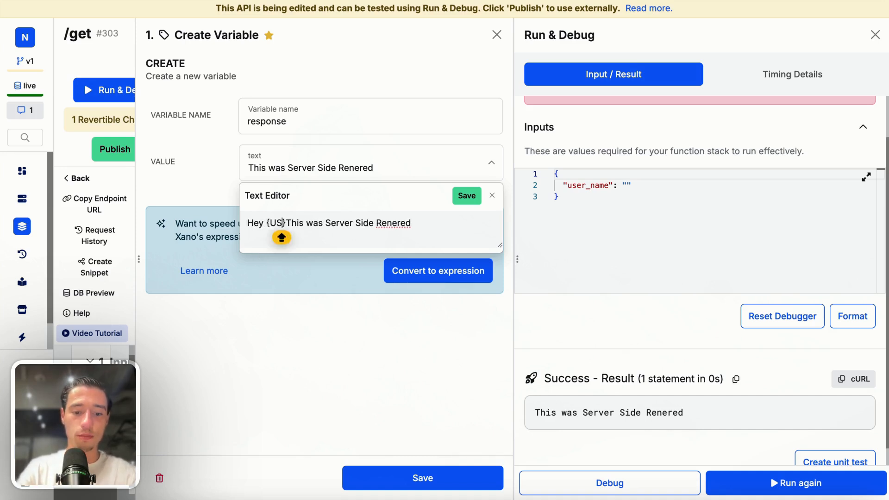
{"action": "type", "text": "ER"}
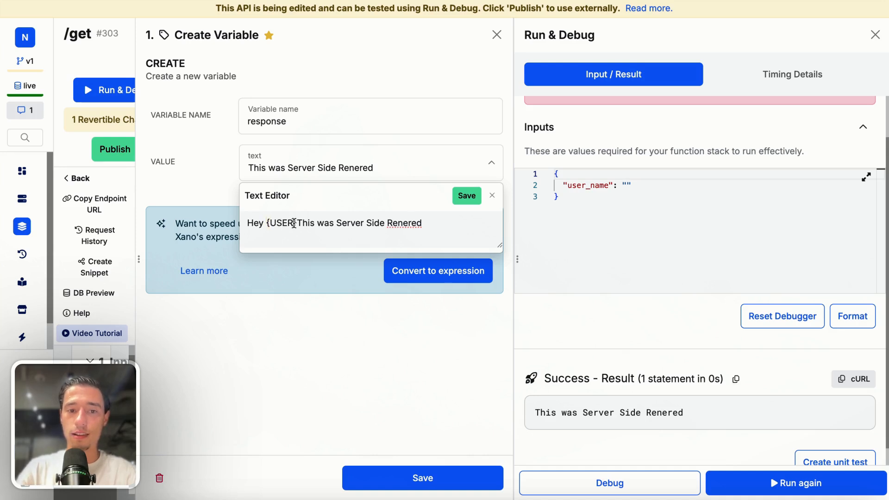
{"action": "left_click", "coordinate": [298, 222]}
{"action": "type", "text": ","}
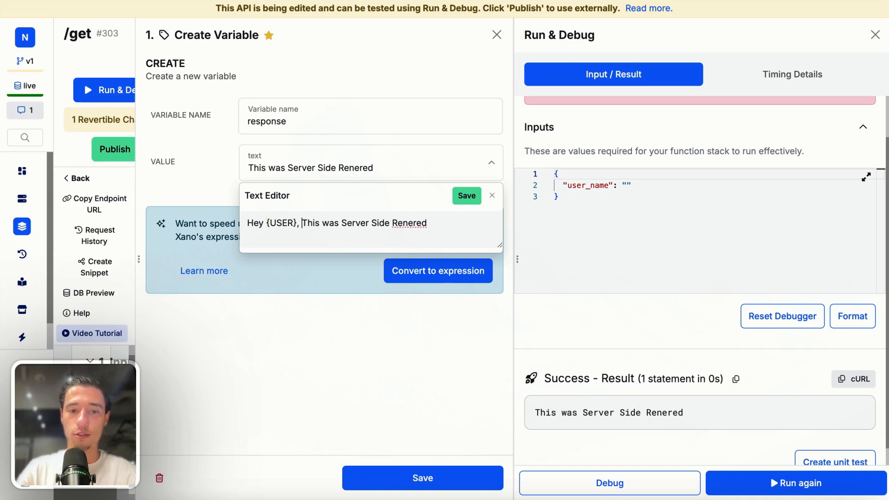
{"action": "key", "text": "BackSpace"}
{"action": "key", "text": "Return"}
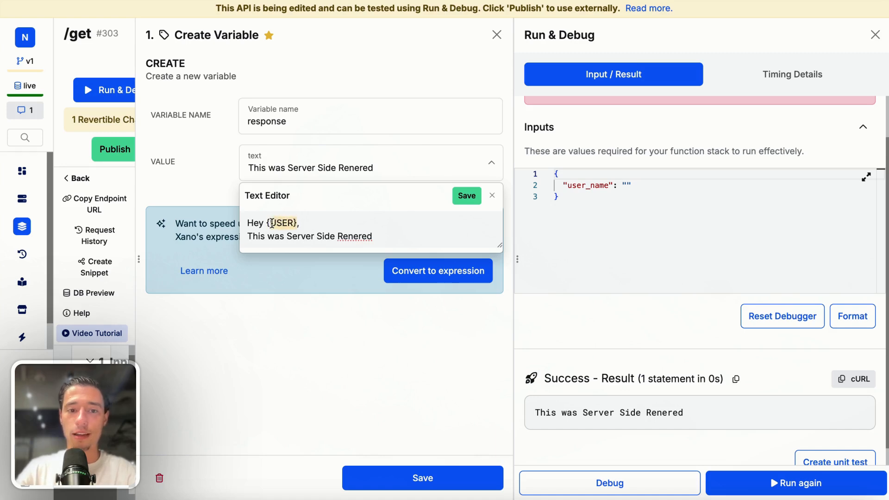
{"action": "left_click", "coordinate": [467, 196]}
Add a replace filter to the response variable's value that swaps {USER} for the user_name input, and save the variable
{"action": "left_click", "coordinate": [267, 187]}
{"action": "left_click", "coordinate": [675, 119]}
{"action": "type", "text": "repl"}
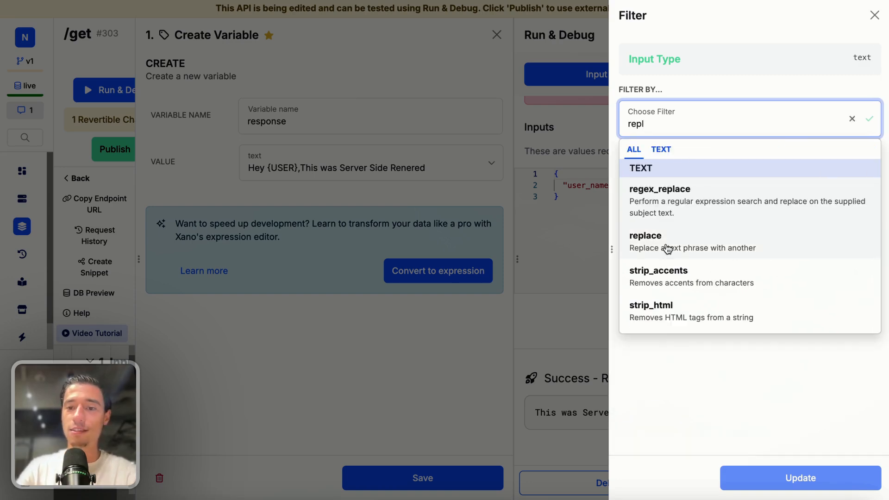
{"action": "left_click", "coordinate": [667, 249]}
{"action": "left_click", "coordinate": [665, 258]}
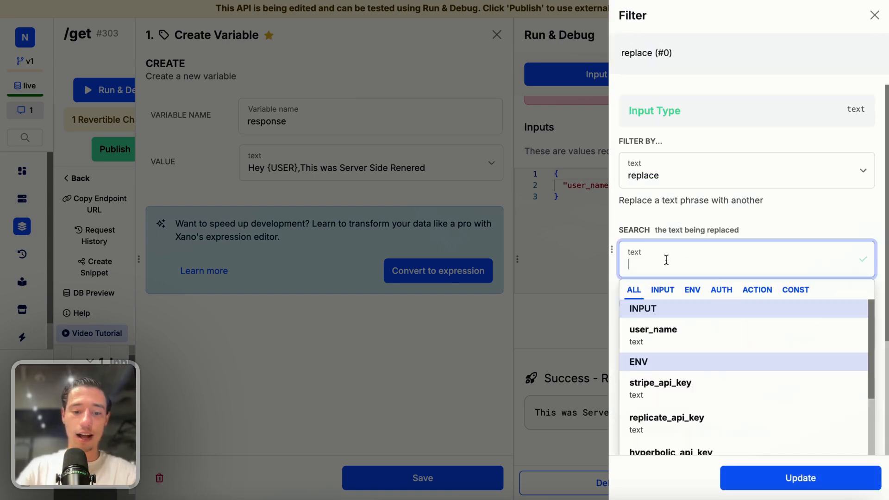
{"action": "type", "text": "{USER}"}
{"action": "left_click", "coordinate": [749, 230]}
{"action": "left_click", "coordinate": [689, 330]}
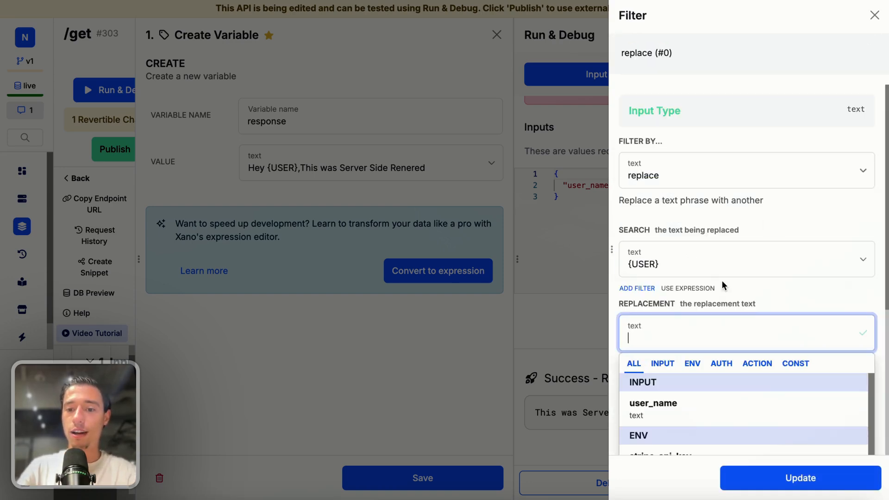
{"action": "scroll", "coordinate": [689, 288], "scroll_direction": "down", "scroll_amount": 1}
{"action": "left_click", "coordinate": [688, 287]}
{"action": "left_click", "coordinate": [769, 472]}
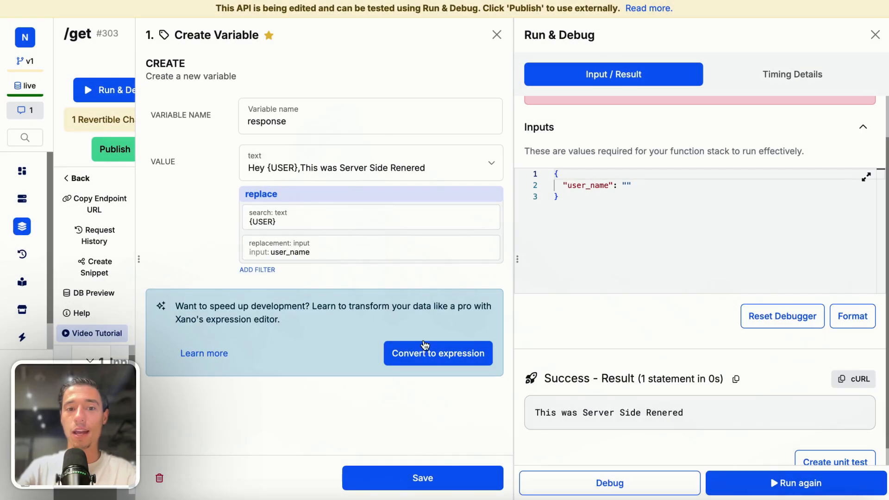
{"action": "left_click", "coordinate": [419, 477]}
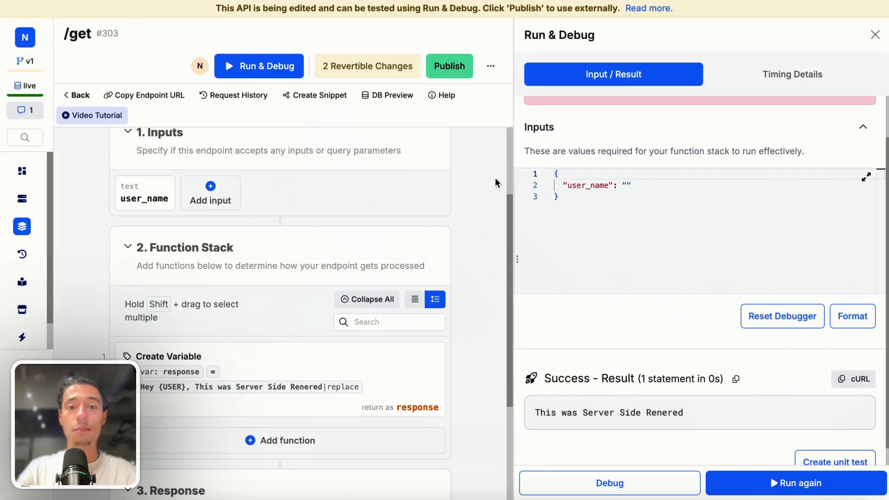
Publish the endpoint changes and run it again with user_name set to "NCPC"
{"action": "left_click", "coordinate": [451, 69]}
{"action": "left_click", "coordinate": [754, 479]}
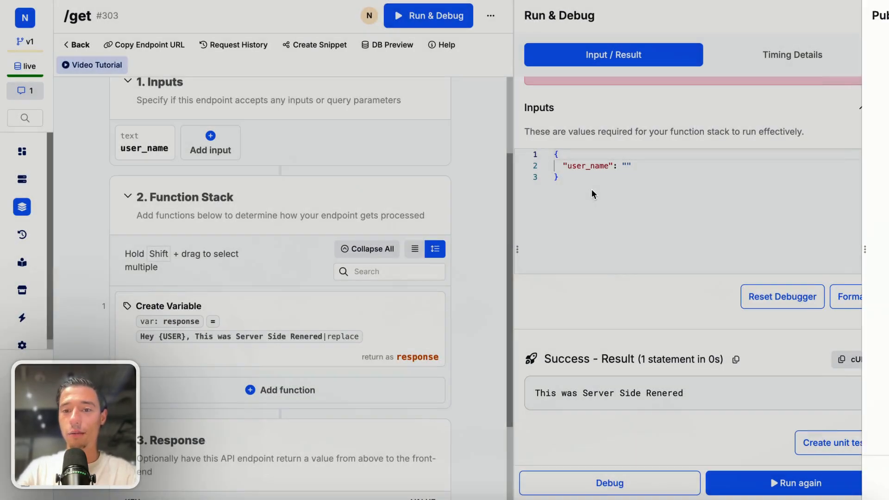
{"action": "left_click", "coordinate": [642, 178]}
{"action": "left_click", "coordinate": [627, 165]}
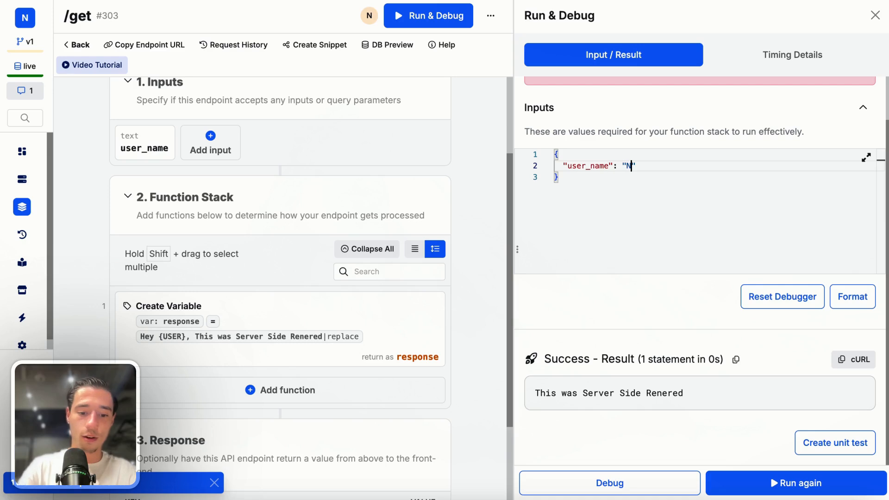
{"action": "type", "text": "NCPC"}
{"action": "left_click", "coordinate": [750, 483]}
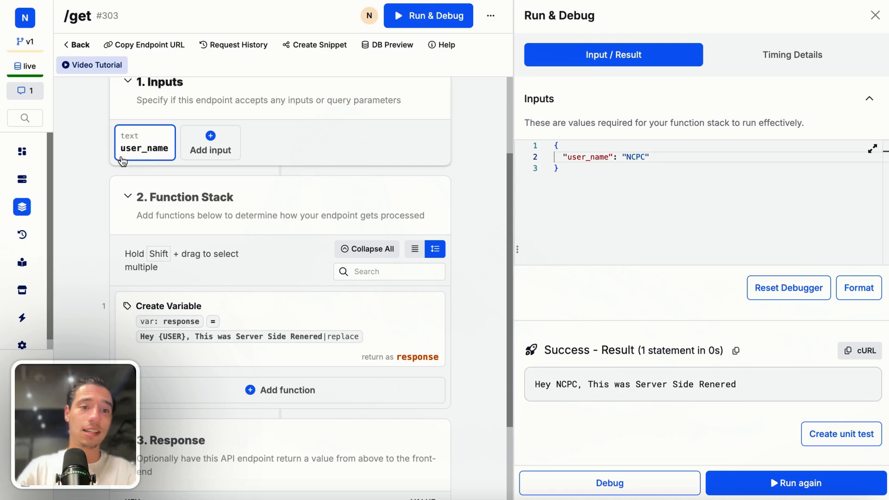
Switch to the toddle HomePage and add a query parameter named "user_name" to the get API
{"action": "mouse_move", "coordinate": [31, 102]}
{"action": "left_click", "coordinate": [72, 66]}
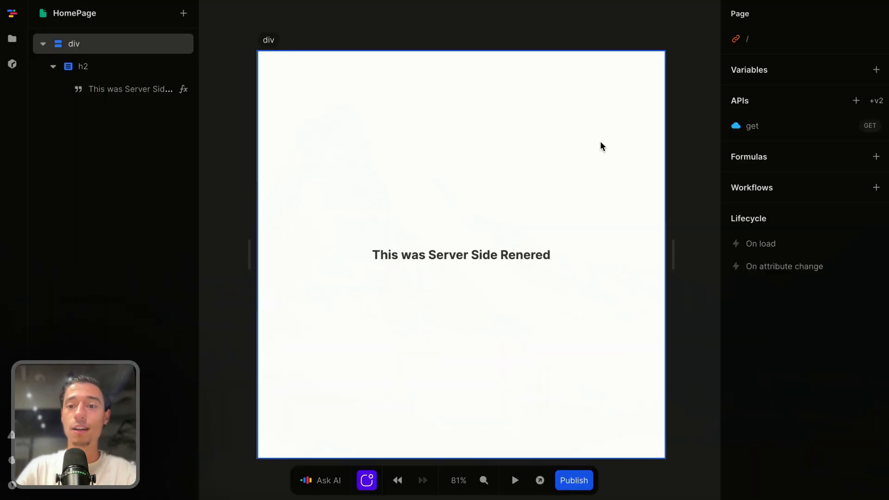
{"action": "left_click", "coordinate": [762, 131]}
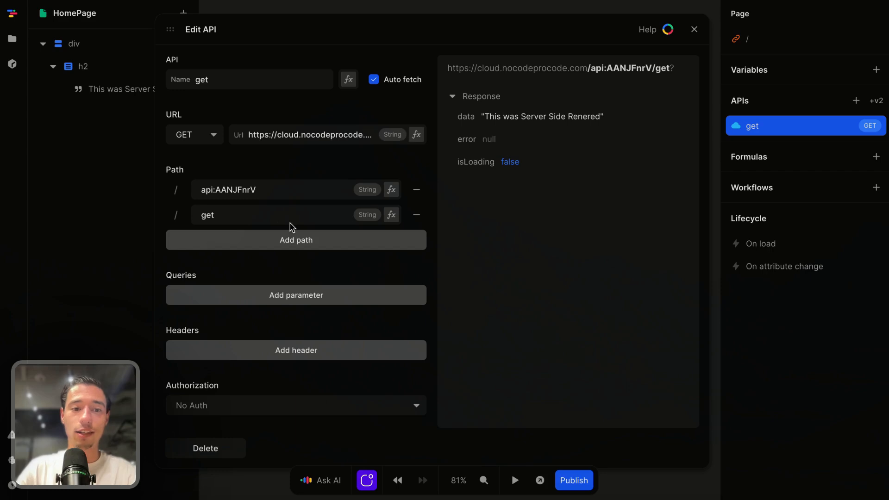
{"action": "scroll", "coordinate": [255, 321], "scroll_direction": "down", "scroll_amount": 2}
{"action": "scroll", "coordinate": [312, 207], "scroll_direction": "up", "scroll_amount": 2}
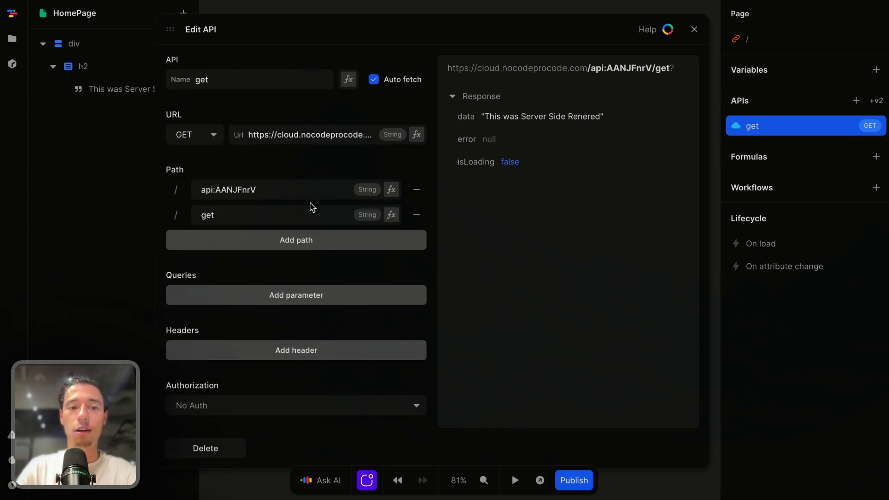
{"action": "scroll", "coordinate": [280, 308], "scroll_direction": "down", "scroll_amount": 5}
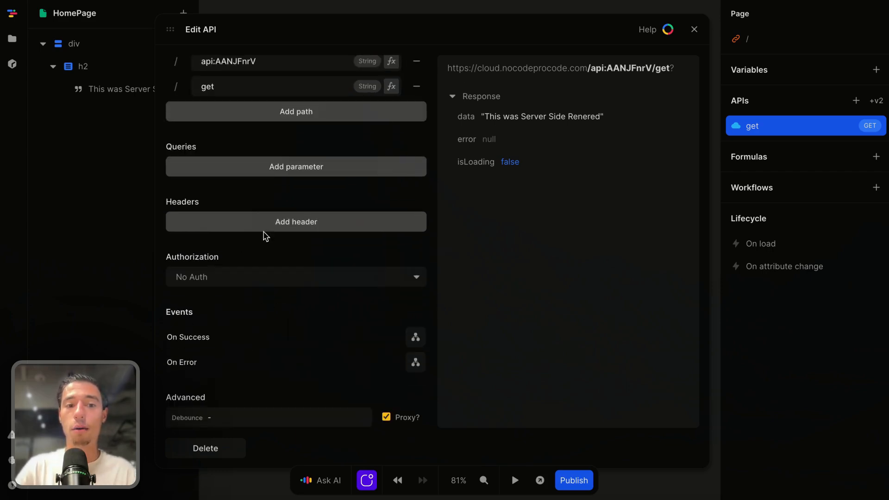
{"action": "left_click", "coordinate": [309, 168]}
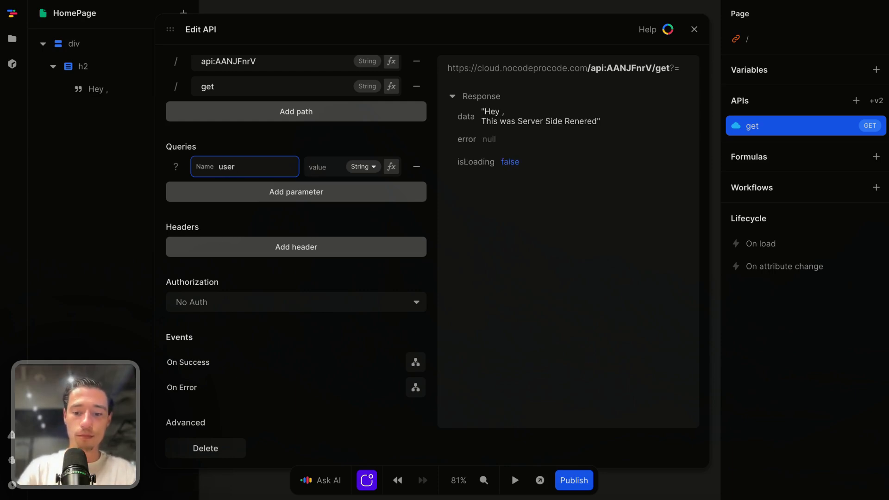
{"action": "left_click", "coordinate": [308, 147]}
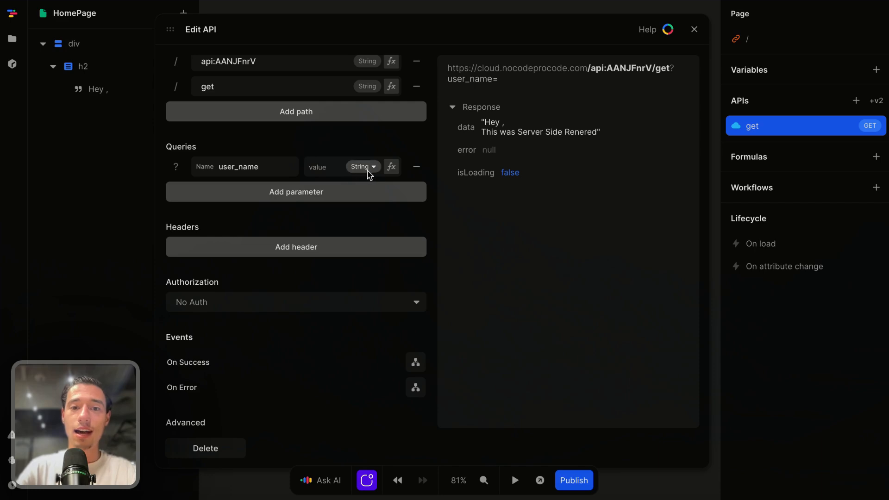
Set the user_name query parameter's formula value to the string "NCPC" and check the heading in a page preview
{"action": "left_click", "coordinate": [392, 167]}
{"action": "left_click", "coordinate": [362, 313]}
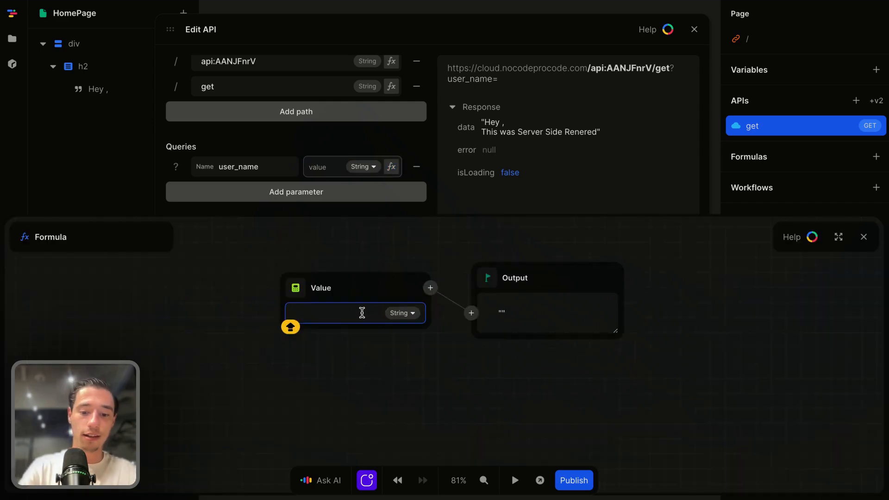
{"action": "type", "text": "NCPC"}
{"action": "left_click", "coordinate": [367, 458]}
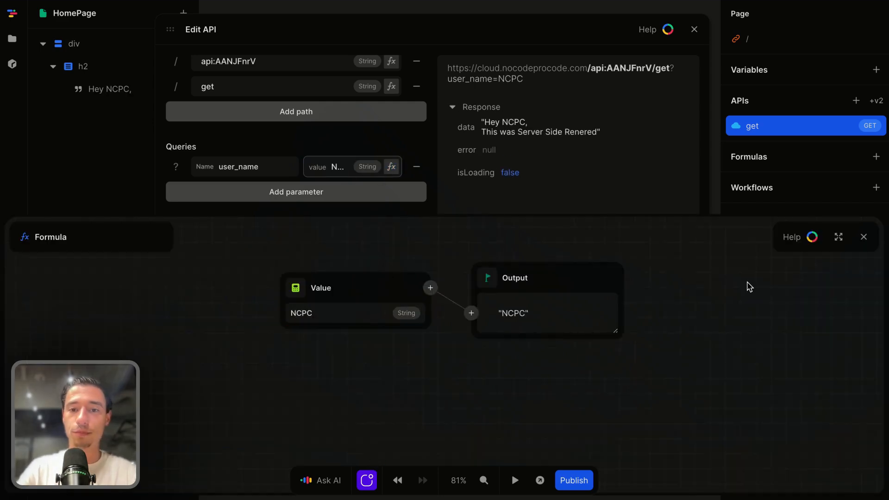
{"action": "left_click", "coordinate": [864, 236]}
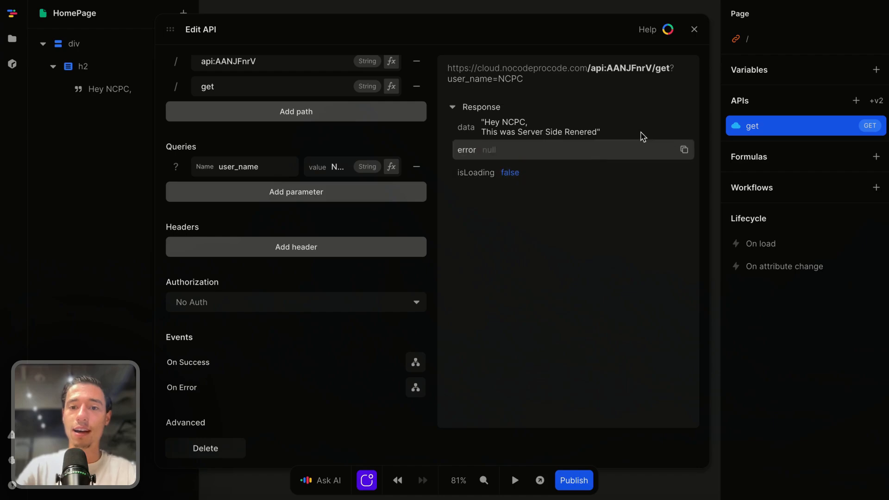
{"action": "left_click", "coordinate": [694, 29]}
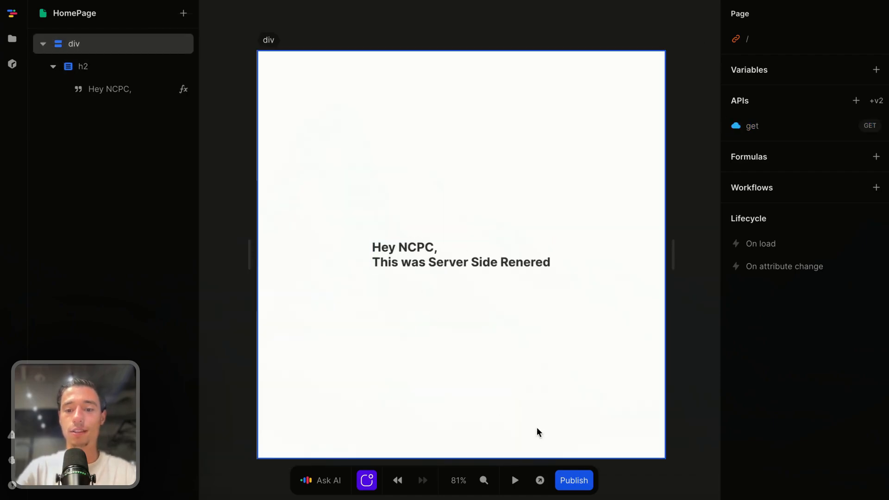
{"action": "left_click", "coordinate": [539, 481]}
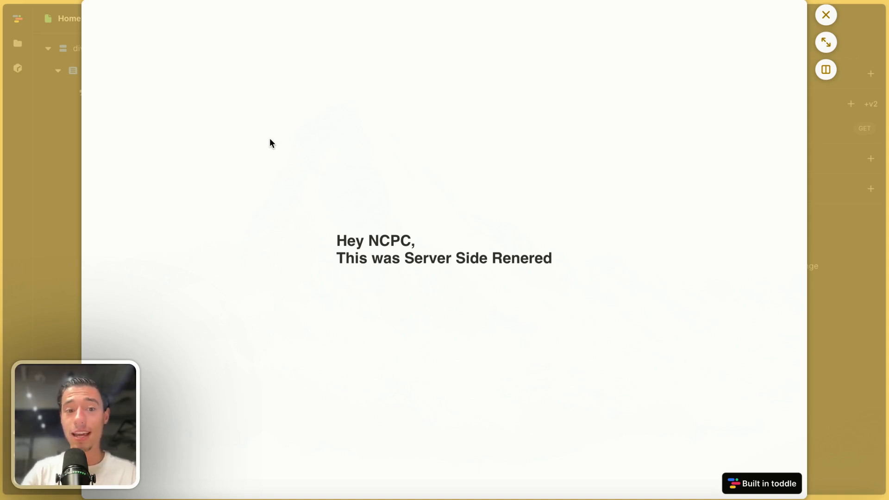
{"action": "left_click", "coordinate": [827, 16]}
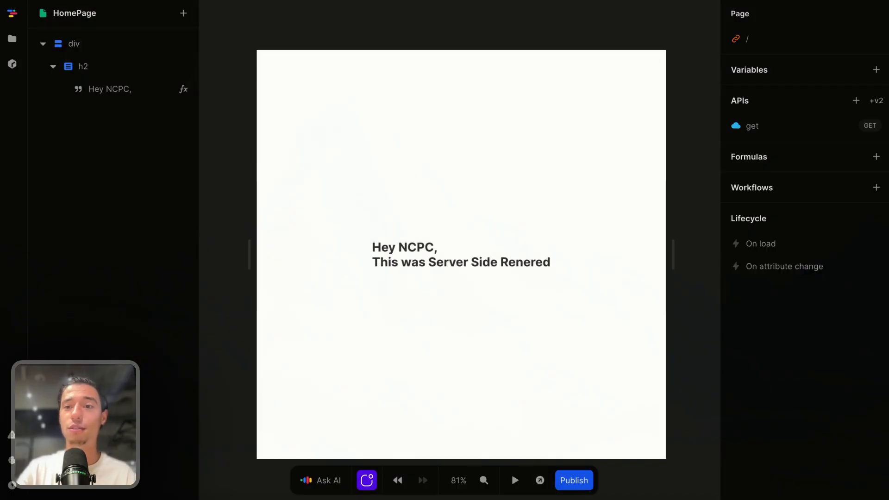
Create a page variable named "username" with the initial value "NCPC"
{"action": "left_click", "coordinate": [877, 70]}
{"action": "key", "text": "BackSpace"}
{"action": "type", "text": "us"}
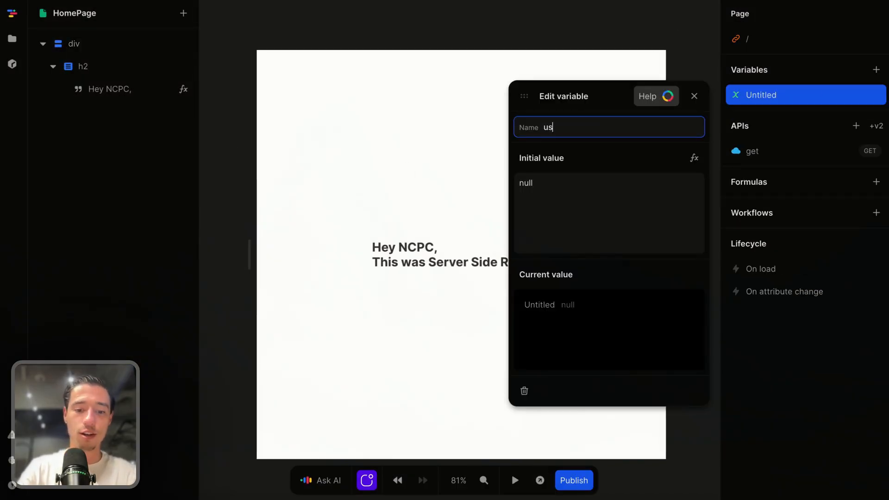
{"action": "type", "text": "ername"}
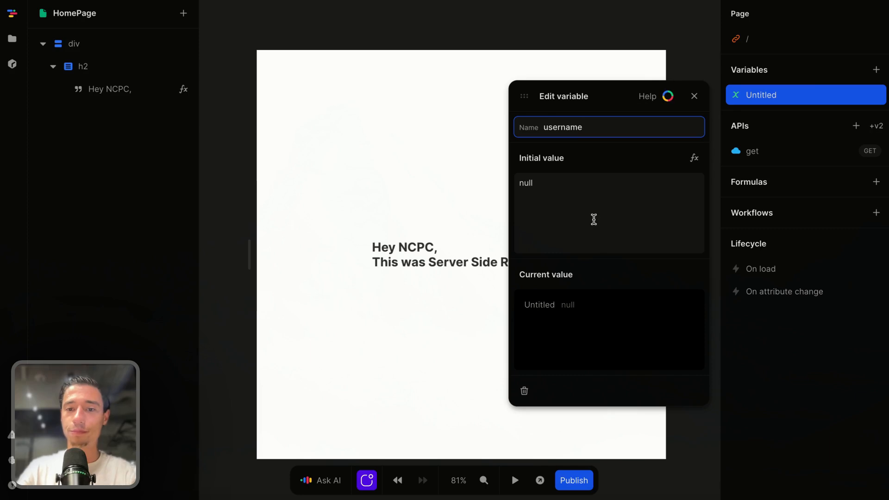
{"action": "left_click", "coordinate": [593, 218]}
{"action": "key", "text": "BackSpace"}
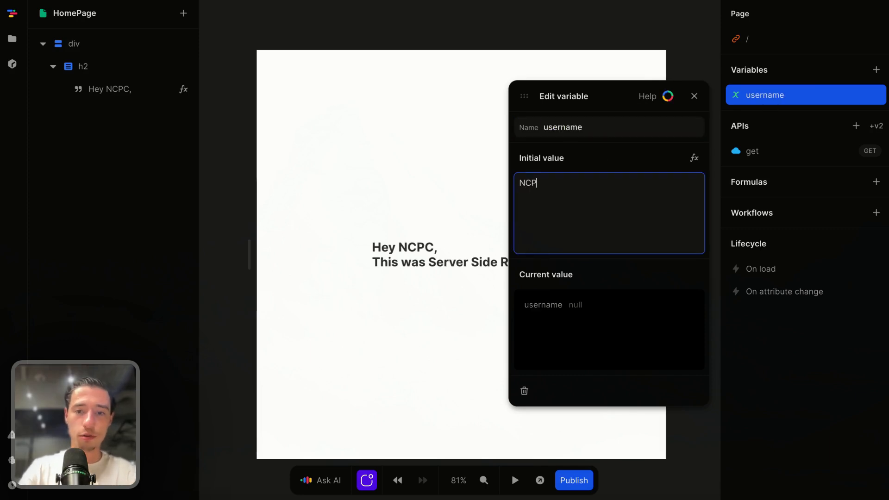
{"action": "type", "text": "NCPC"}
{"action": "left_click", "coordinate": [694, 96]}
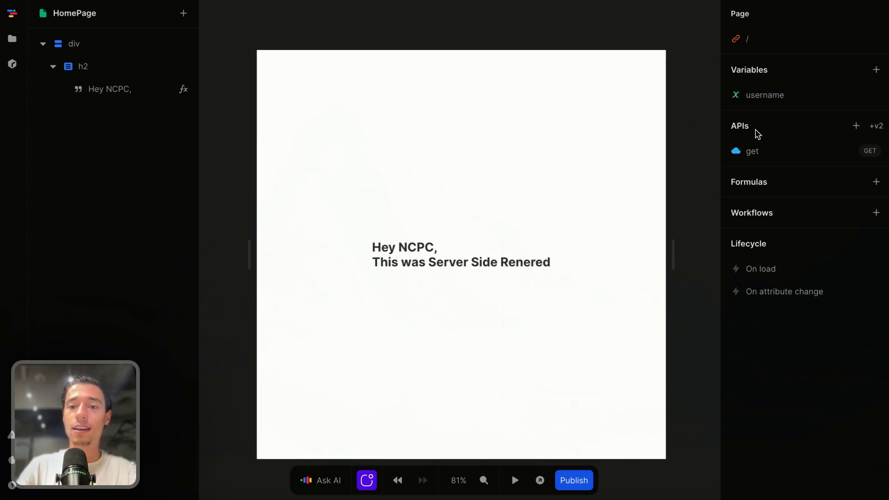
Change the username variable's initial value to "NoCode ProCode"
{"action": "left_click", "coordinate": [808, 97]}
{"action": "left_click", "coordinate": [578, 204]}
{"action": "key", "text": "BackSpace"}
{"action": "type", "text": "NoCode ProCo"}
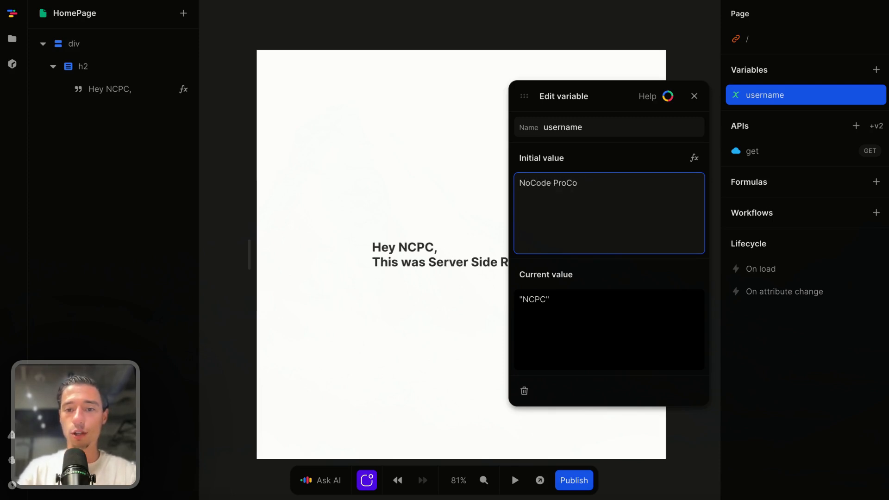
{"action": "type", "text": "de"}
{"action": "left_click", "coordinate": [627, 148]}
{"action": "left_click", "coordinate": [694, 95]}
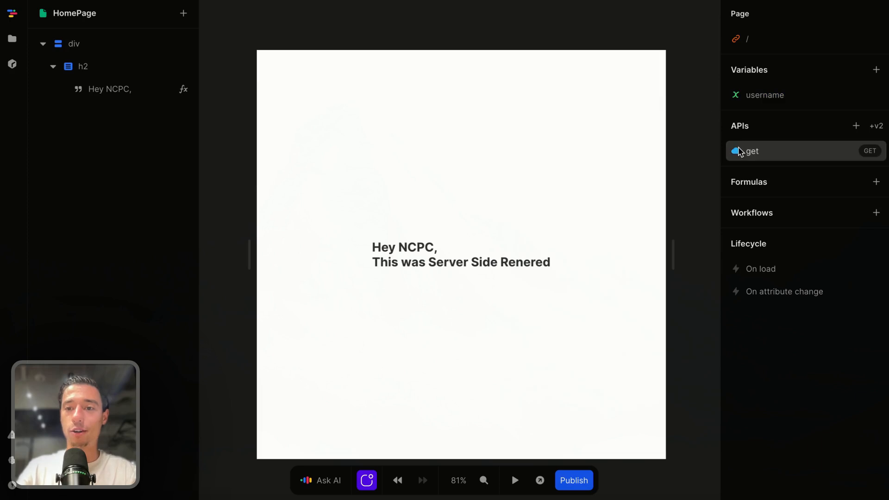
Replace the fixed value in the get API's user_name query parameter formula with the username variable
{"action": "left_click", "coordinate": [740, 152]}
{"action": "scroll", "coordinate": [236, 272], "scroll_direction": "down", "scroll_amount": 1}
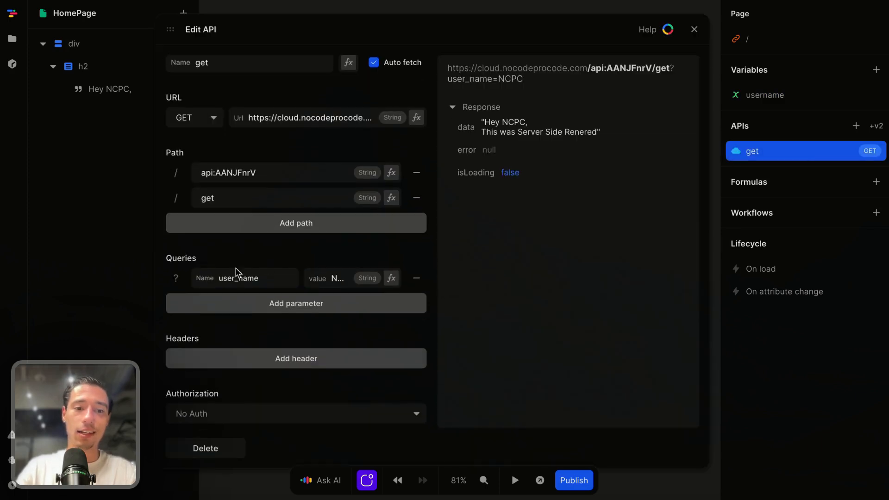
{"action": "left_click", "coordinate": [391, 277]}
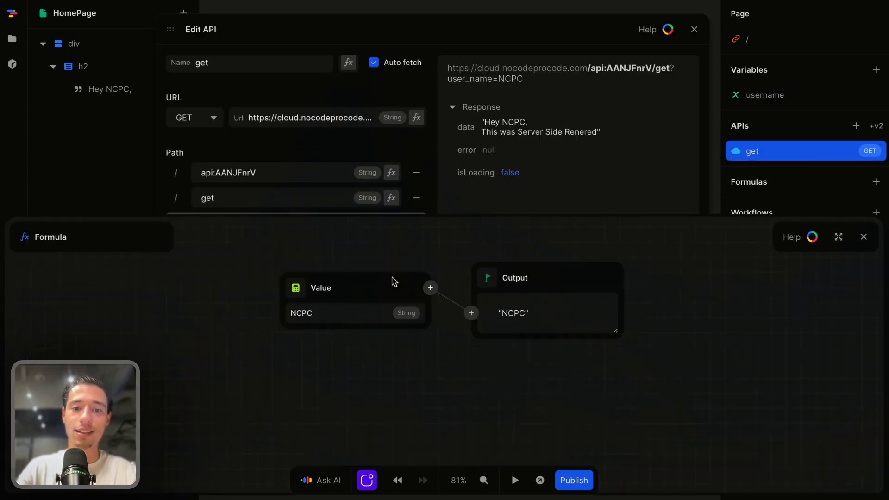
{"action": "left_click", "coordinate": [294, 296]}
{"action": "left_click", "coordinate": [317, 343]}
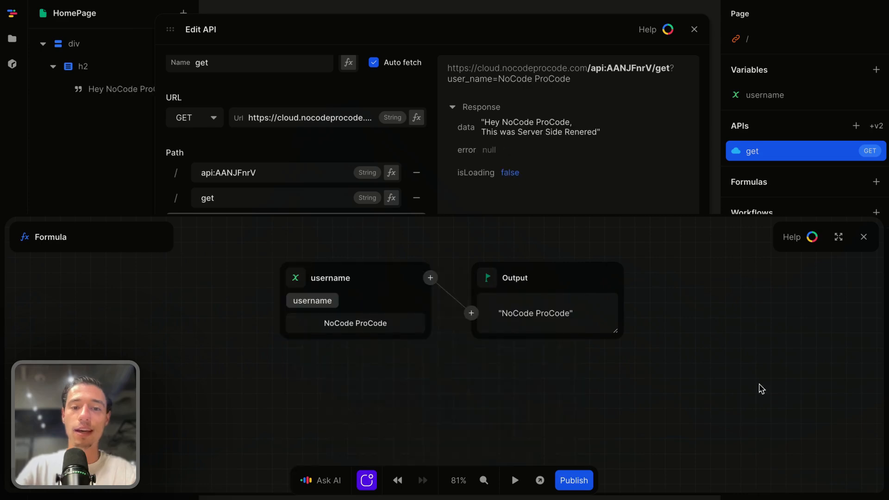
{"action": "left_click", "coordinate": [865, 239]}
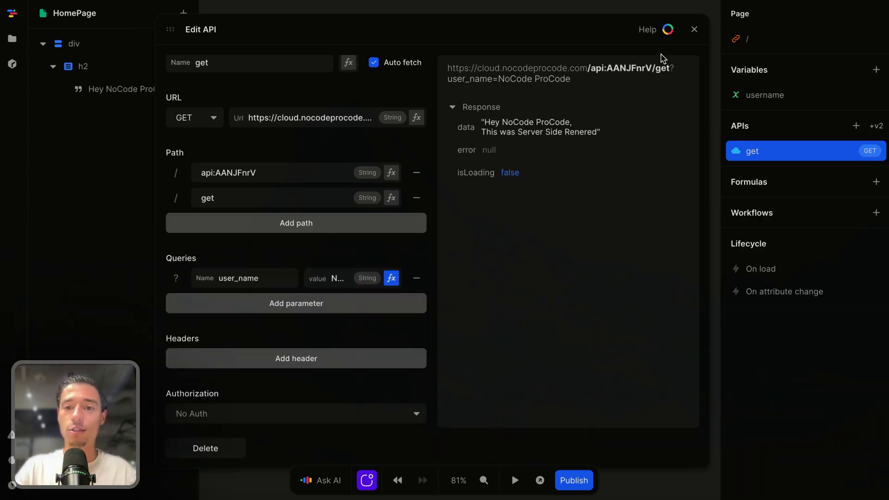
{"action": "left_click", "coordinate": [694, 29]}
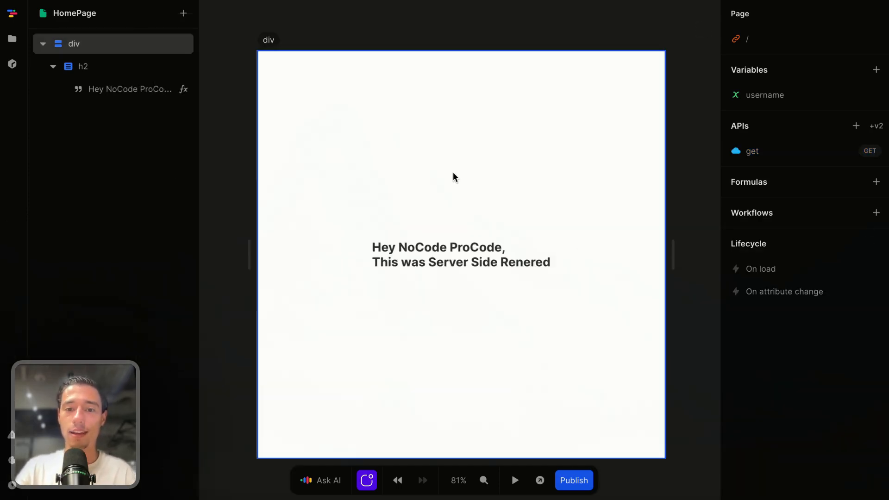
Preview the page in the browser, examine the name in the heading, and close the preview
{"action": "left_click", "coordinate": [539, 480]}
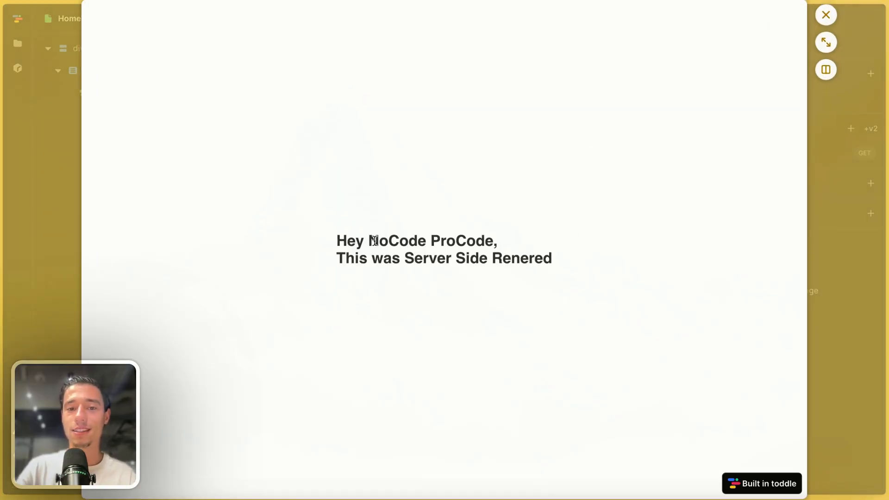
{"action": "left_click_drag", "start_coordinate": [370, 243], "coordinate": [504, 270]}
{"action": "left_click", "coordinate": [582, 273]}
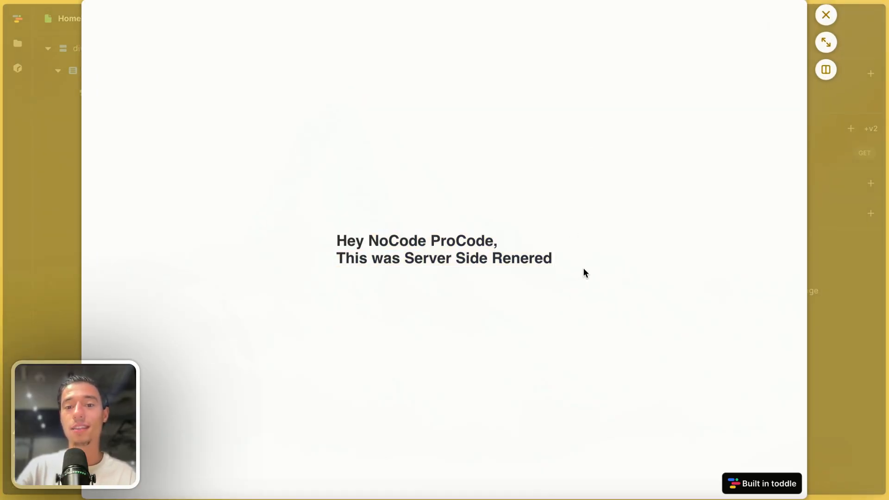
{"action": "left_click", "coordinate": [828, 15]}
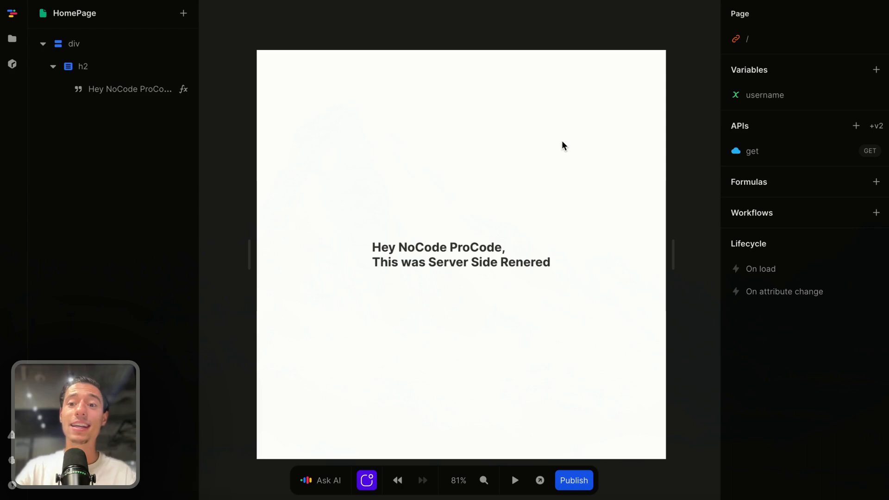
{"action": "left_click", "coordinate": [581, 154]}
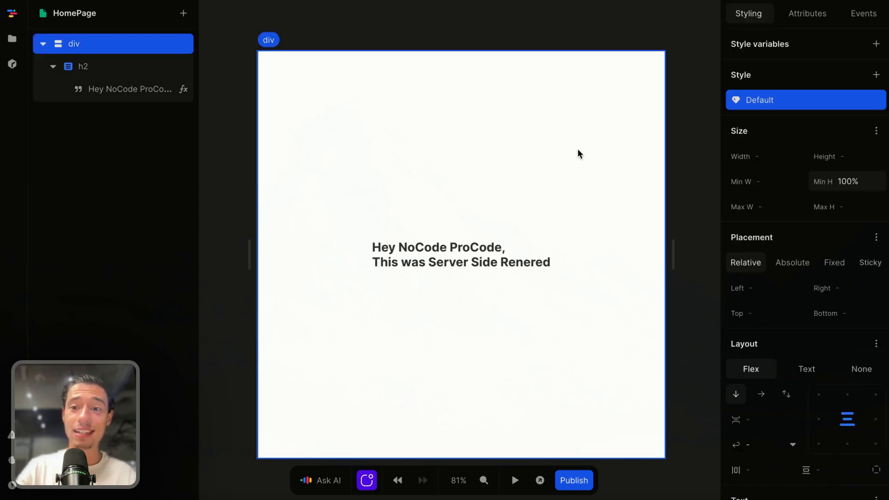
Switch to Xano and go back from the get endpoint to the Basics API group's endpoint list
{"action": "left_click", "coordinate": [630, 39]}
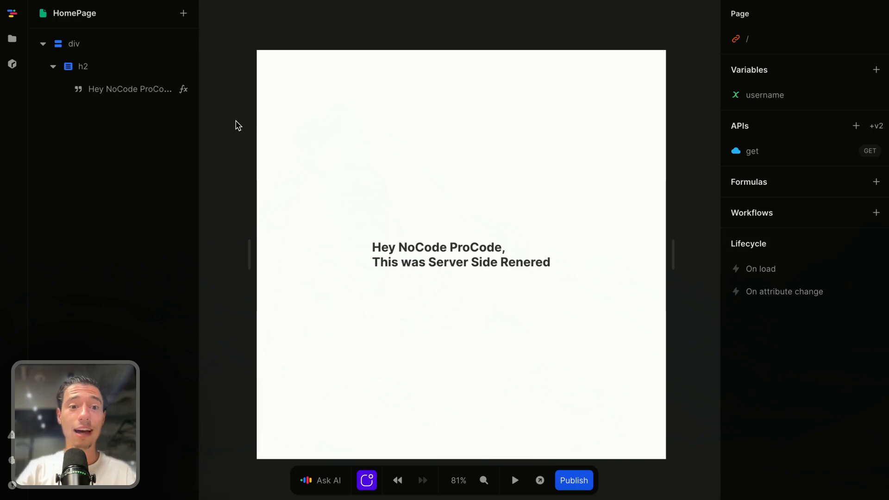
{"action": "mouse_move", "coordinate": [5, 259]}
{"action": "left_click", "coordinate": [40, 221]}
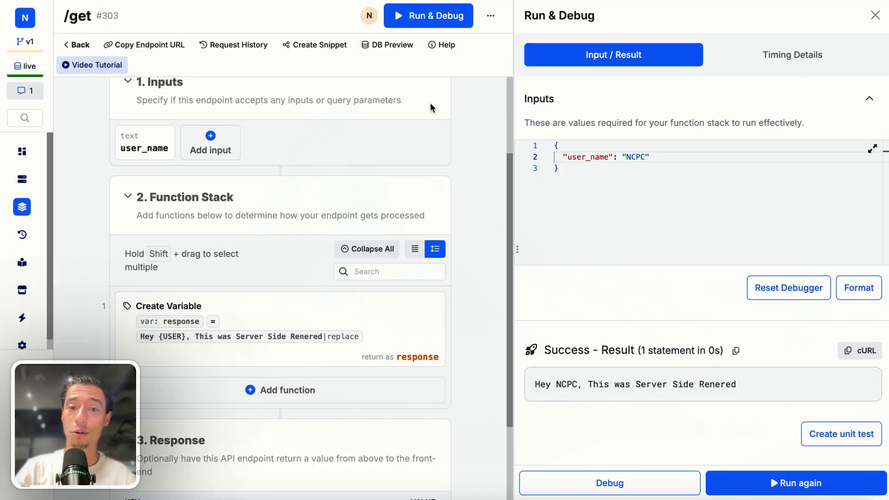
{"action": "left_click", "coordinate": [80, 45]}
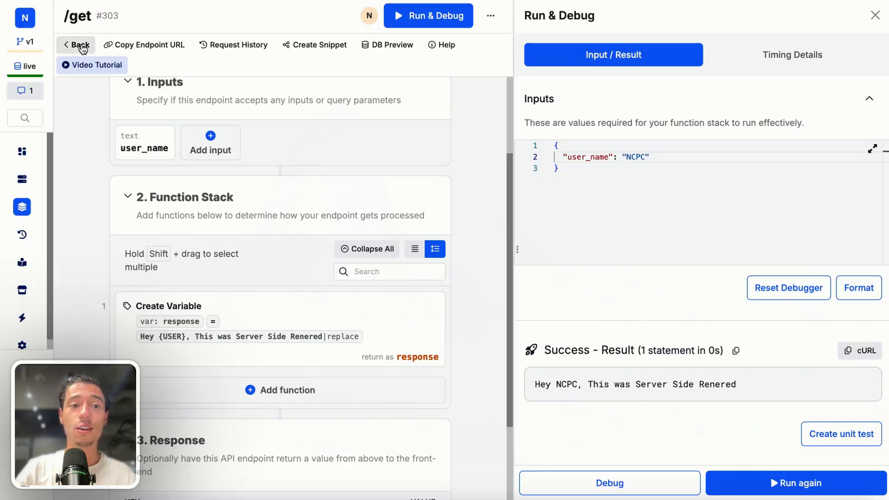
{"action": "left_click", "coordinate": [273, 176]}
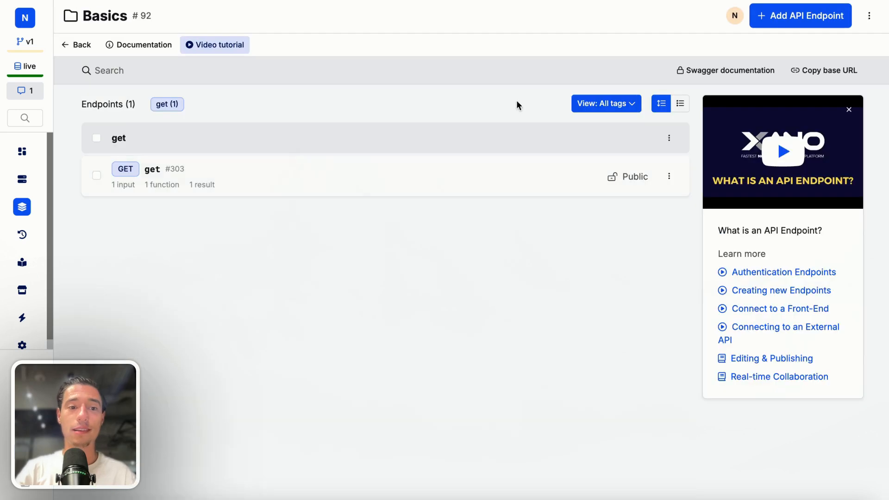
Create a custom API endpoint named "post" with the verb POST in the Basics group
{"action": "left_click", "coordinate": [811, 15]}
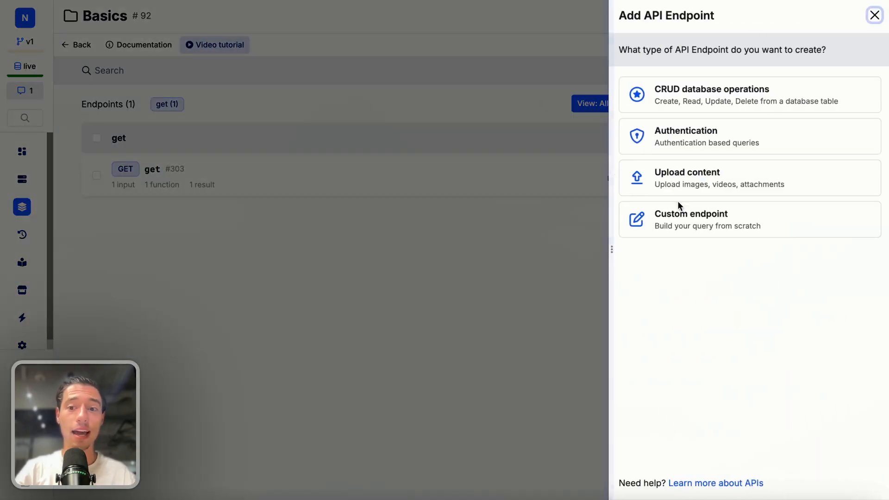
{"action": "left_click", "coordinate": [680, 228]}
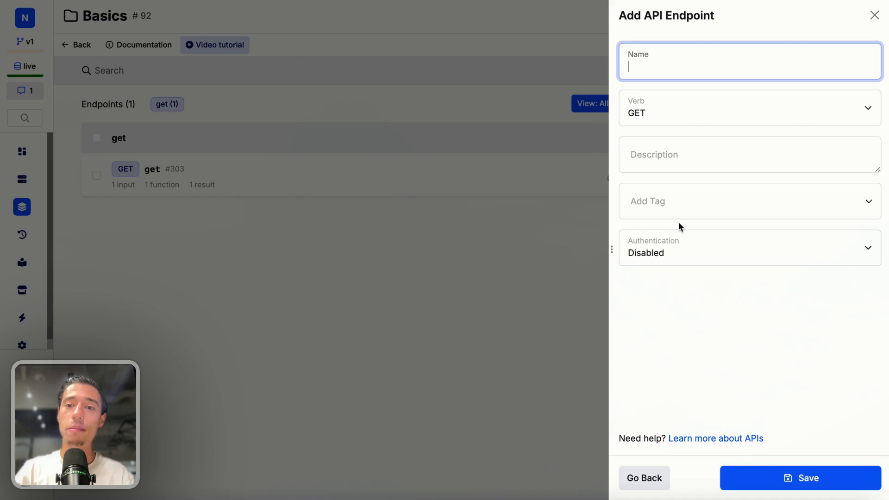
{"action": "left_click", "coordinate": [647, 106]}
{"action": "left_click", "coordinate": [647, 121]}
{"action": "left_click", "coordinate": [651, 67]}
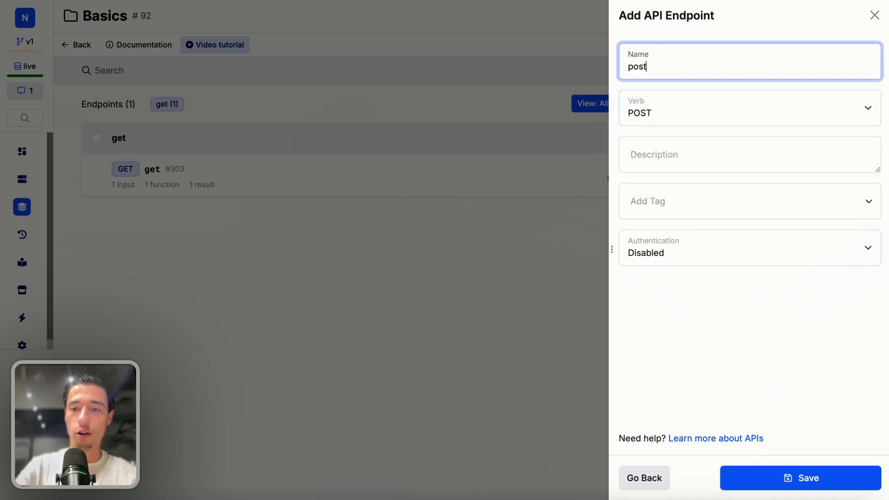
{"action": "left_click", "coordinate": [665, 297]}
{"action": "left_click", "coordinate": [764, 472]}
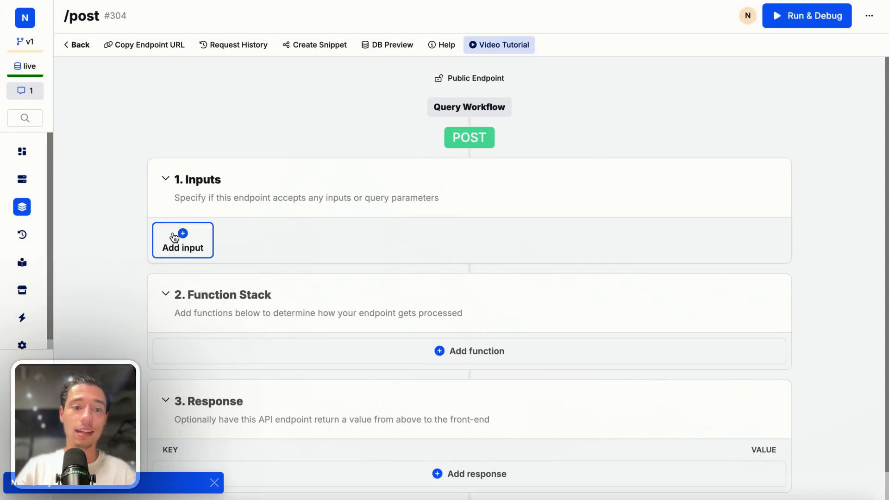
Add a text input named "email" to the post endpoint
{"action": "left_click", "coordinate": [197, 244]}
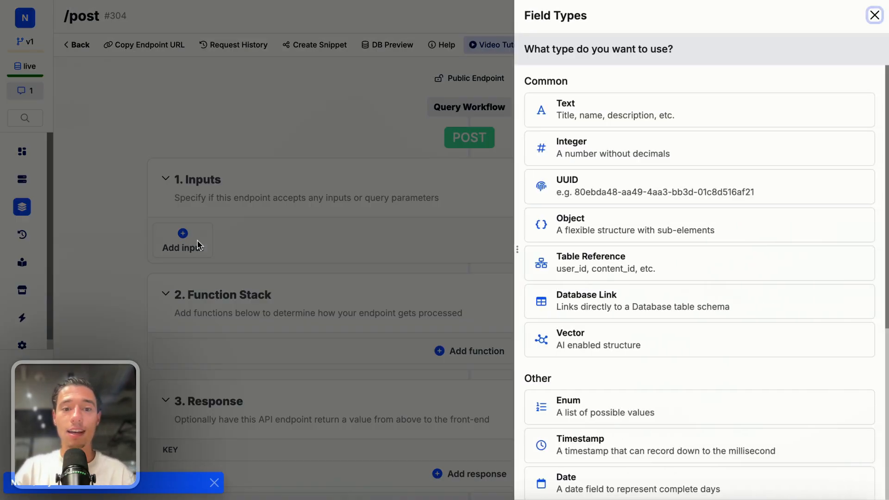
{"action": "left_click", "coordinate": [593, 109]}
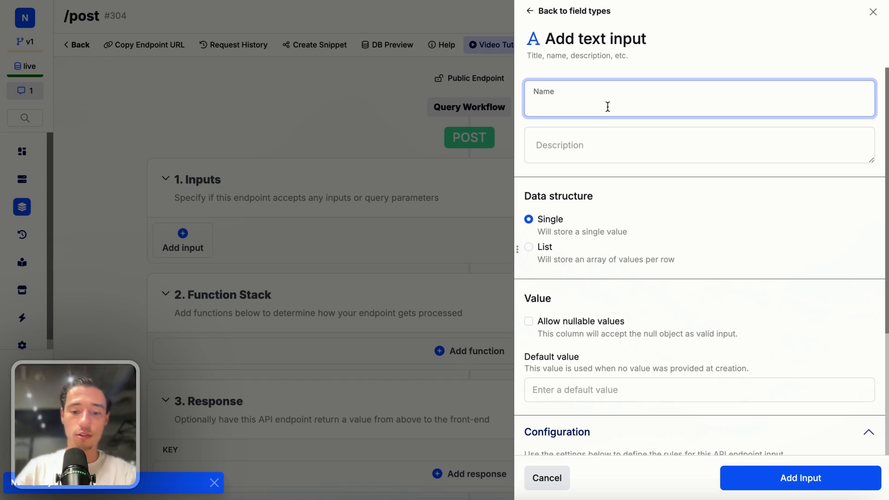
{"action": "type", "text": "nam"}
{"action": "key", "text": "BackSpace"}
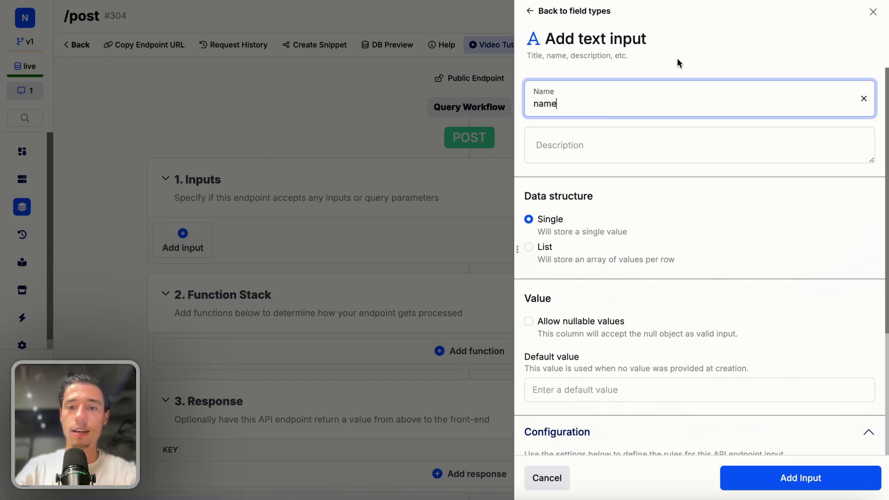
{"action": "left_click", "coordinate": [753, 40]}
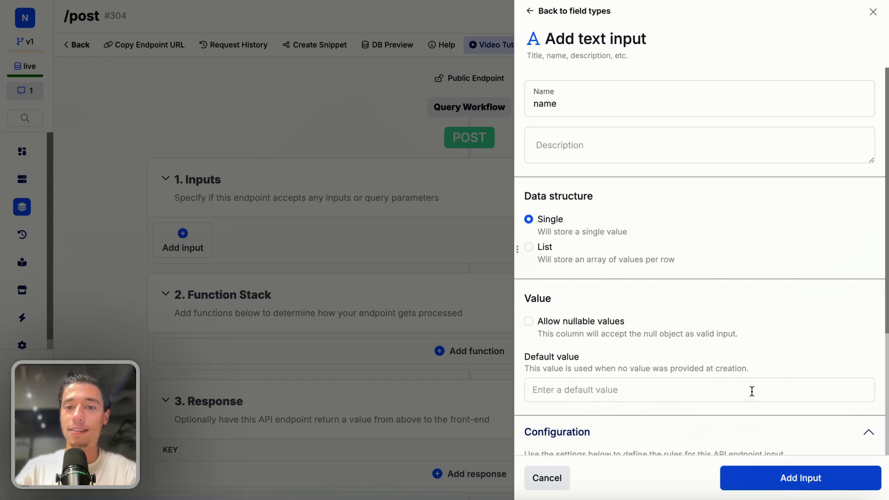
{"action": "double_click", "coordinate": [627, 109]}
{"action": "left_click", "coordinate": [707, 50]}
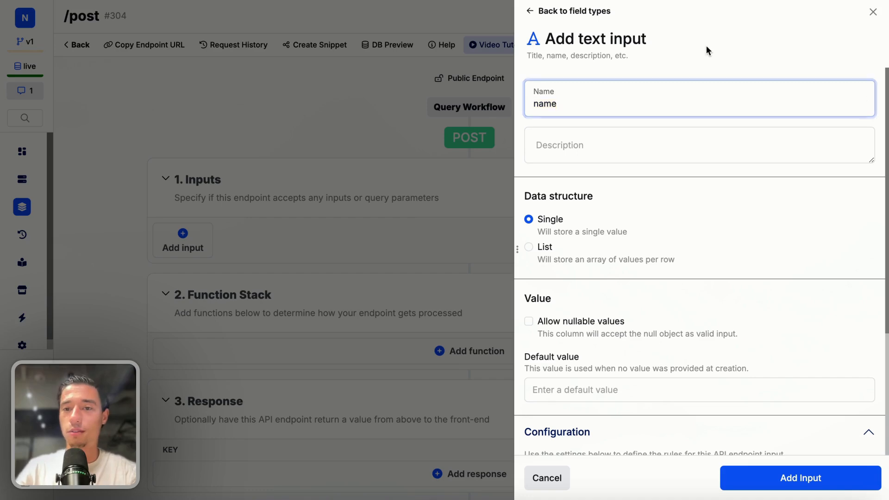
{"action": "double_click", "coordinate": [621, 106]}
{"action": "type", "text": "em"}
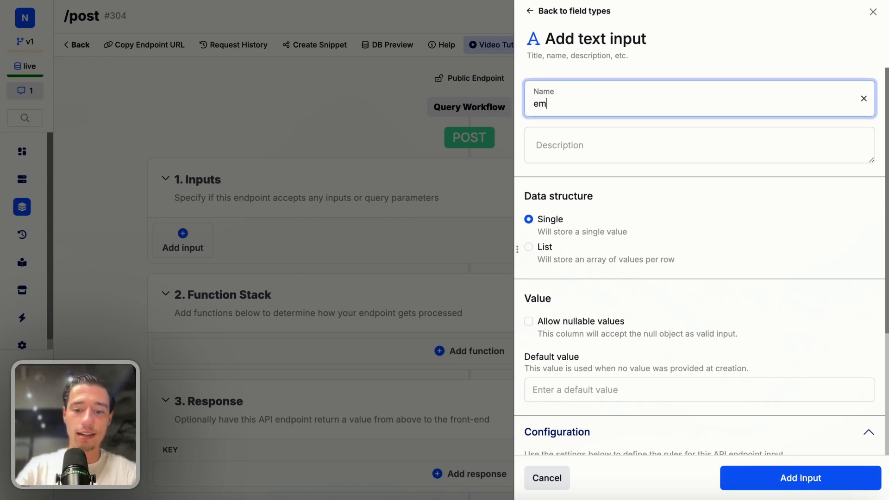
{"action": "type", "text": "ail"}
{"action": "left_click", "coordinate": [763, 478]}
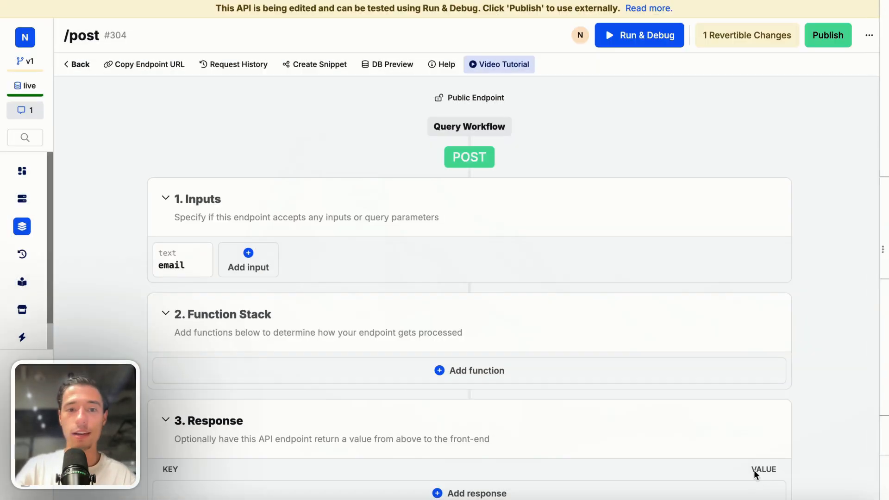
{"action": "left_click", "coordinate": [480, 369]}
{"action": "left_click", "coordinate": [495, 56]}
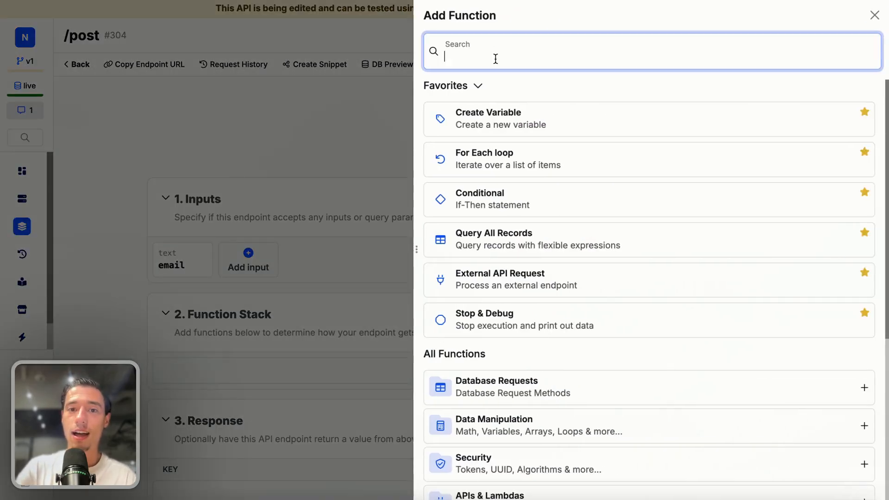
{"action": "type", "text": "rese"}
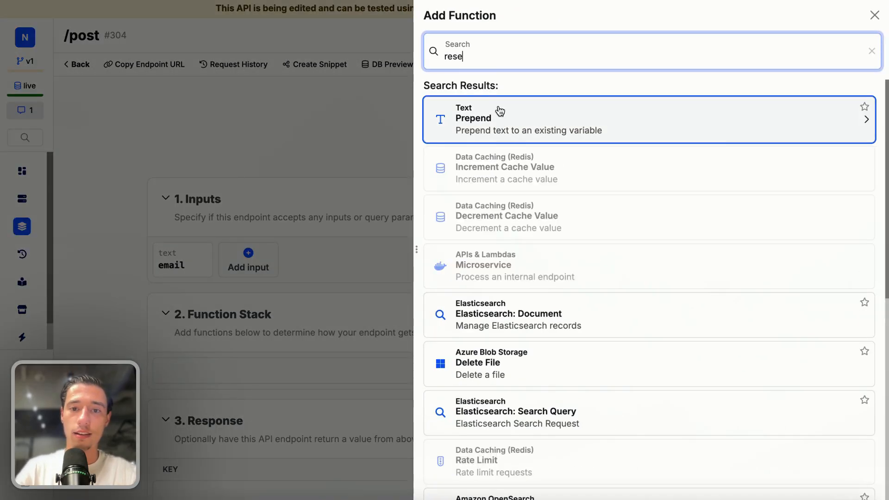
{"action": "left_click", "coordinate": [382, 162]}
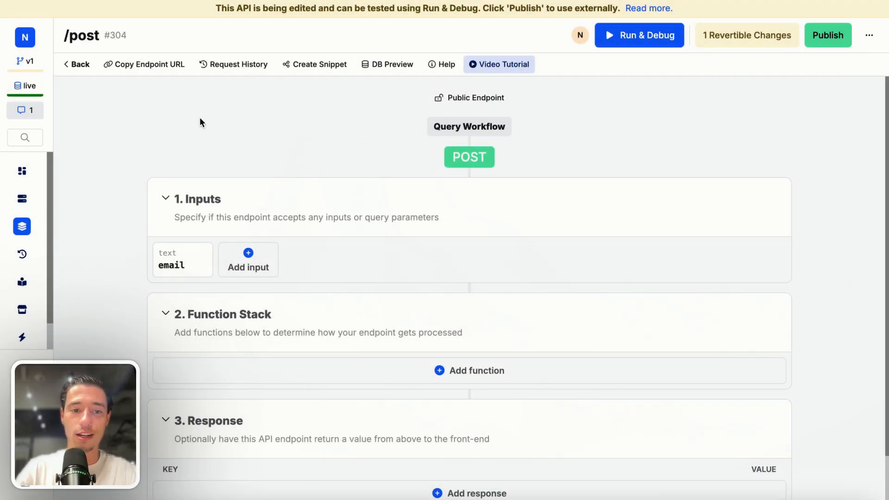
{"action": "left_click", "coordinate": [194, 266]}
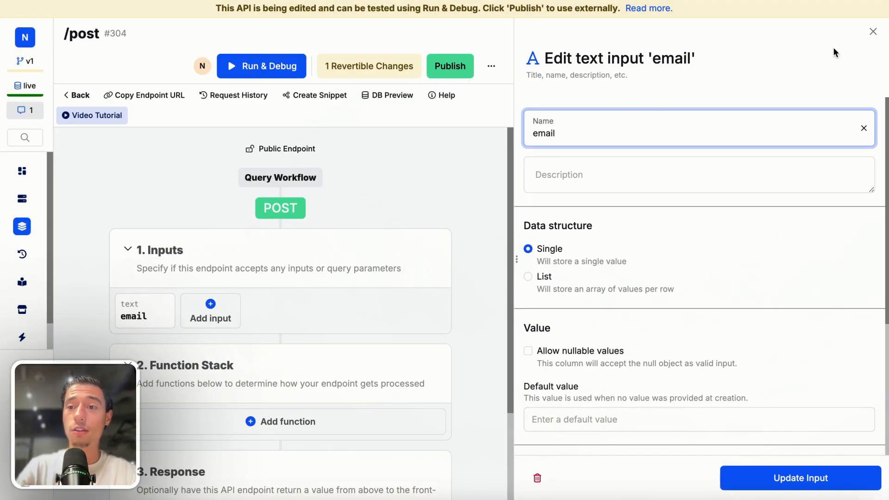
{"action": "left_click", "coordinate": [873, 31]}
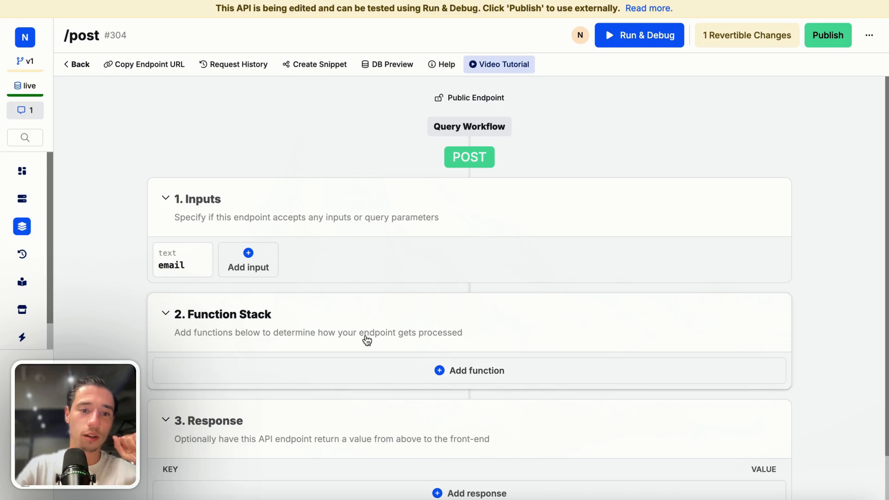
Open Run & Debug for the post endpoint and fill in a test e-mail address as the email input
{"action": "left_click", "coordinate": [667, 37]}
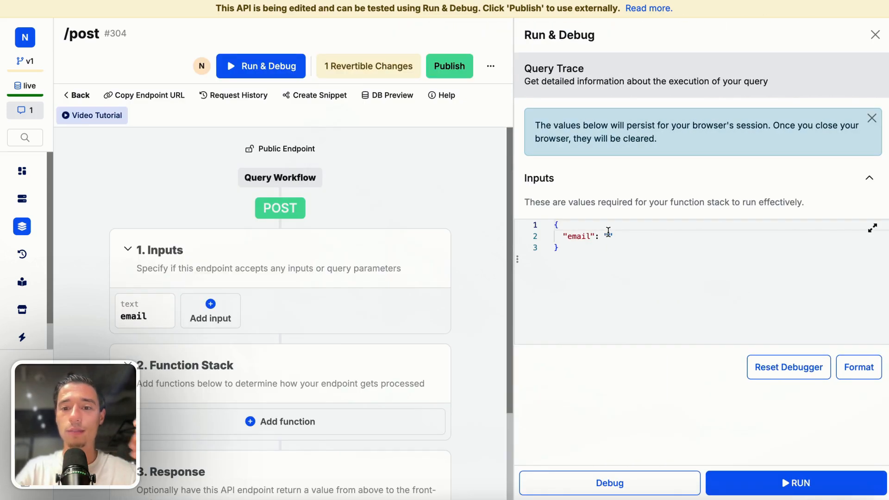
{"action": "left_click", "coordinate": [608, 235]}
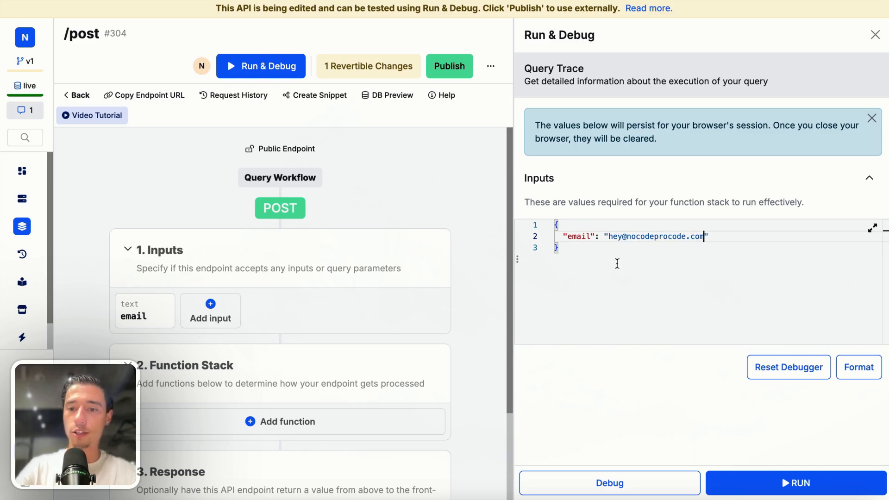
{"action": "left_click", "coordinate": [618, 263]}
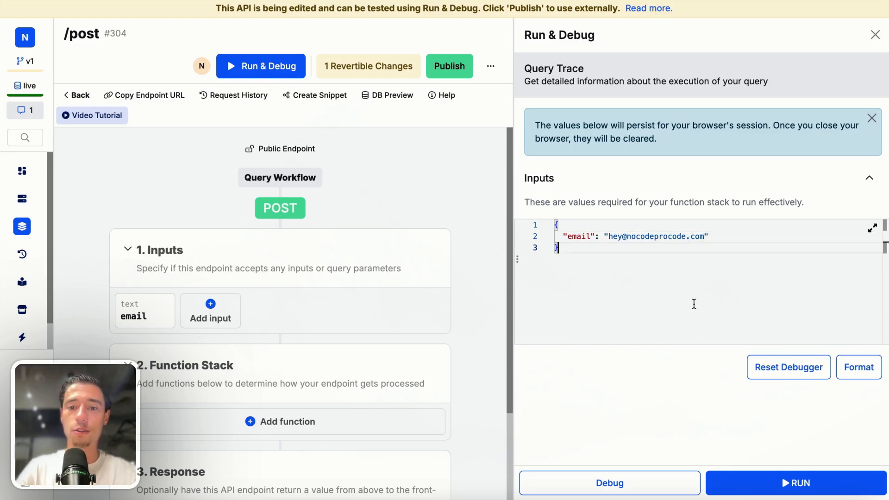
Add a Create Variable function named "username" to the function stack, with the email input as its value
{"action": "left_click", "coordinate": [302, 431]}
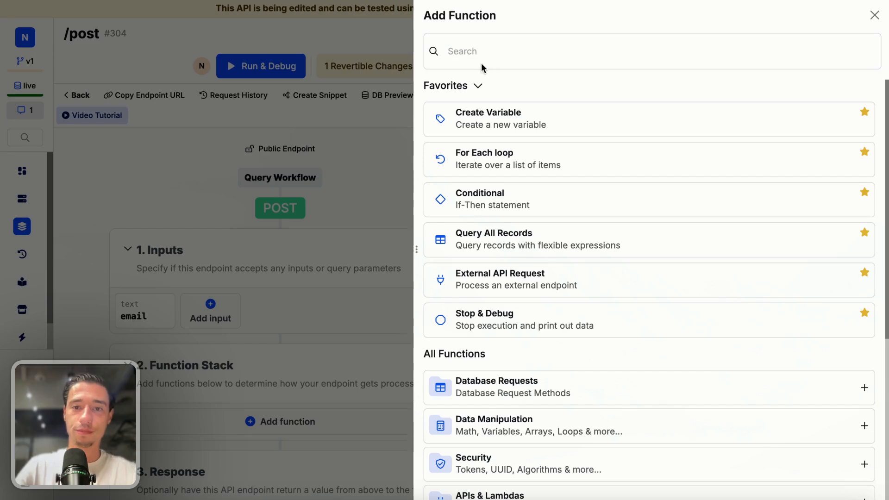
{"action": "left_click", "coordinate": [482, 119]}
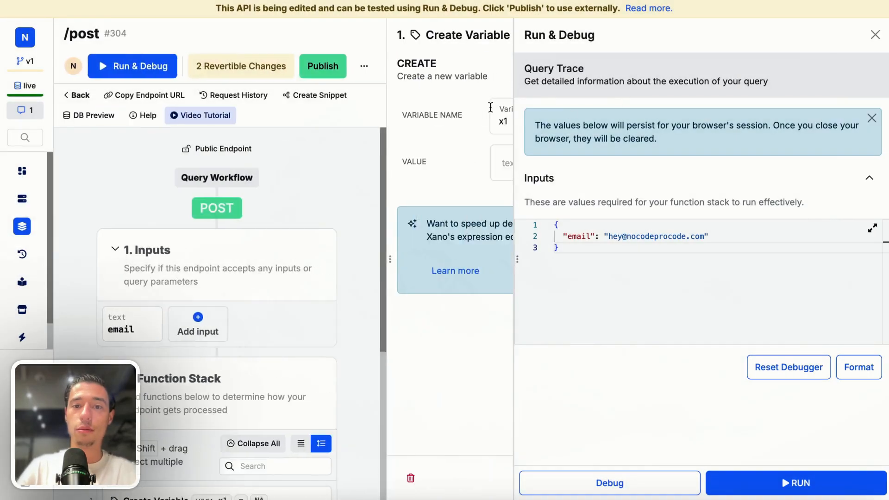
{"action": "key", "text": "BackSpace"}
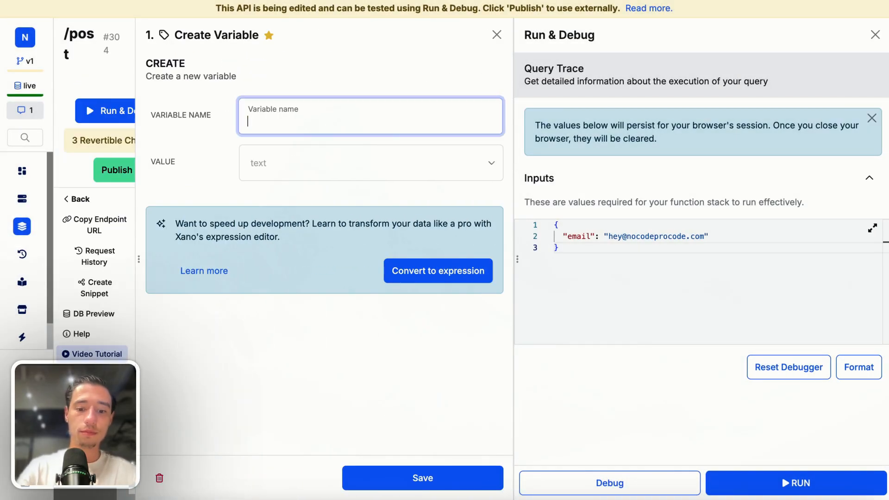
{"action": "type", "text": "username"}
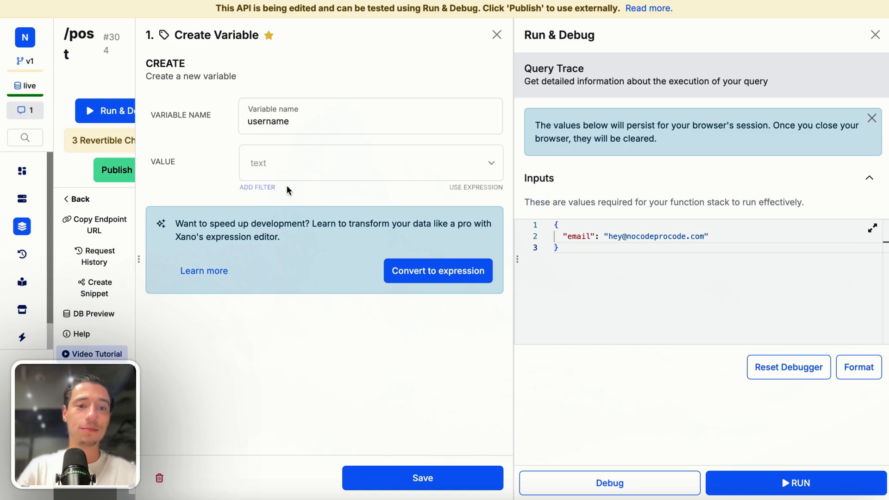
{"action": "left_click", "coordinate": [377, 165]}
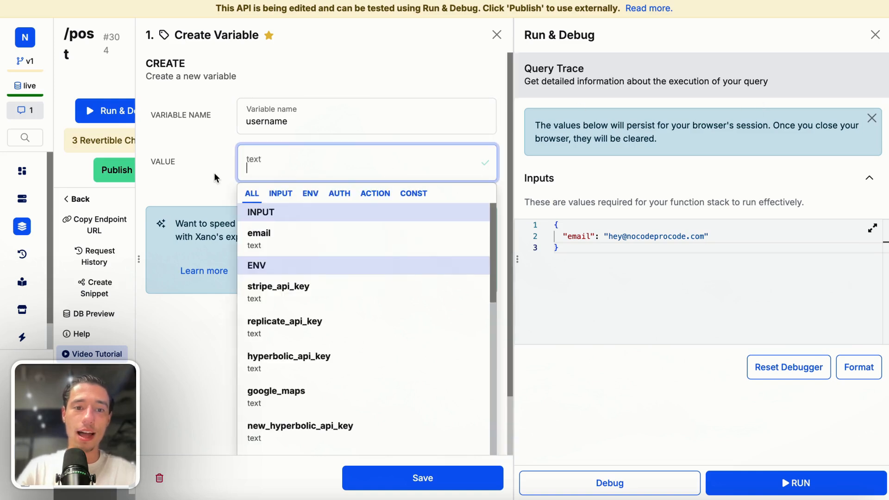
{"action": "left_click", "coordinate": [287, 248]}
Apply a split filter with the separator "@" to the username variable's value, then save the function and update its references
{"action": "left_click", "coordinate": [257, 187]}
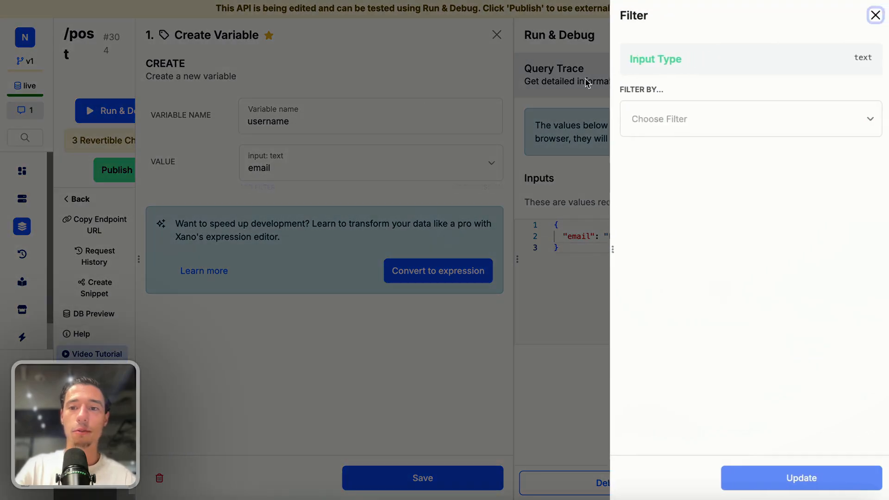
{"action": "left_click", "coordinate": [654, 112]}
{"action": "type", "text": "split"}
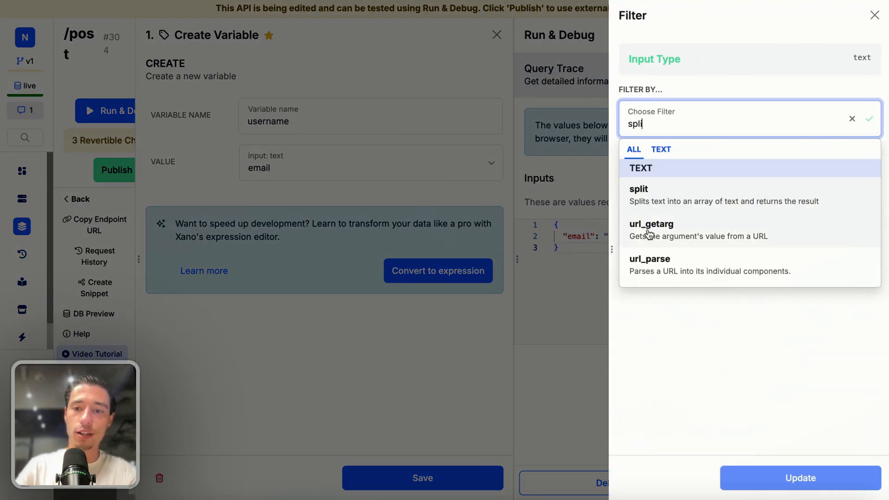
{"action": "left_click", "coordinate": [655, 191]}
{"action": "left_click", "coordinate": [648, 244]}
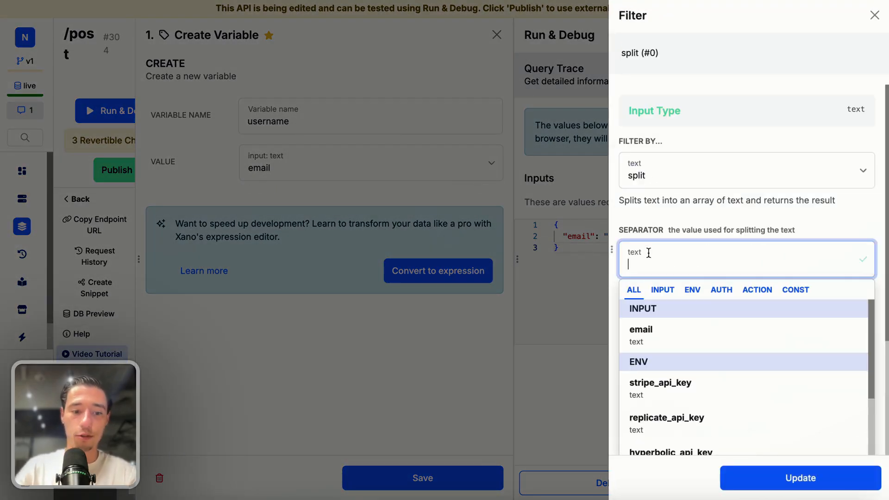
{"action": "type", "text": "@"}
{"action": "key", "text": "Return"}
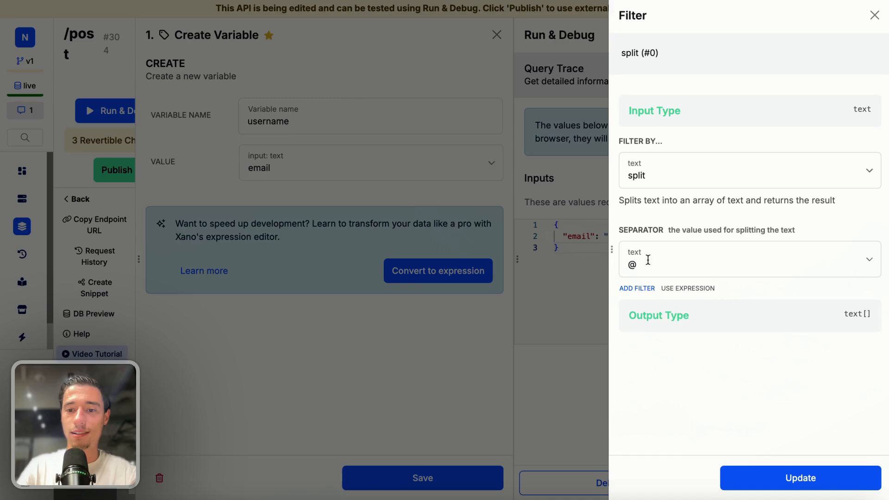
{"action": "left_click", "coordinate": [754, 480]}
{"action": "left_click", "coordinate": [430, 479]}
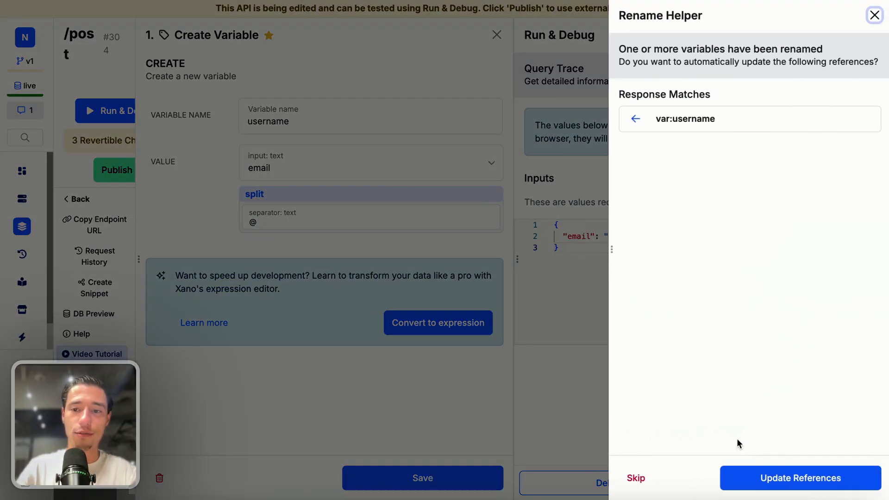
{"action": "left_click", "coordinate": [784, 477]}
Add a Stop & Debug function below the Create Variable function, with the username variable as its value, and save it
{"action": "scroll", "coordinate": [387, 442], "scroll_direction": "down", "scroll_amount": 1}
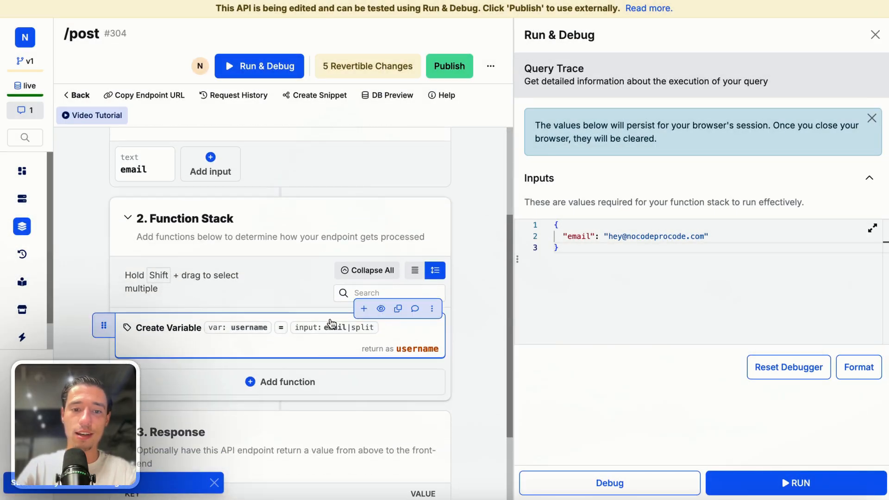
{"action": "left_click", "coordinate": [363, 308]}
{"action": "type", "text": "stop"}
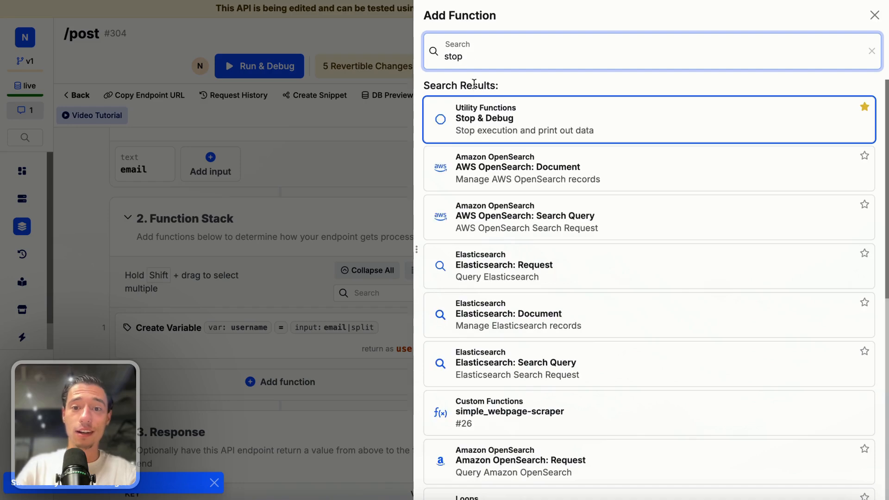
{"action": "left_click", "coordinate": [475, 118]}
{"action": "left_click", "coordinate": [389, 116]}
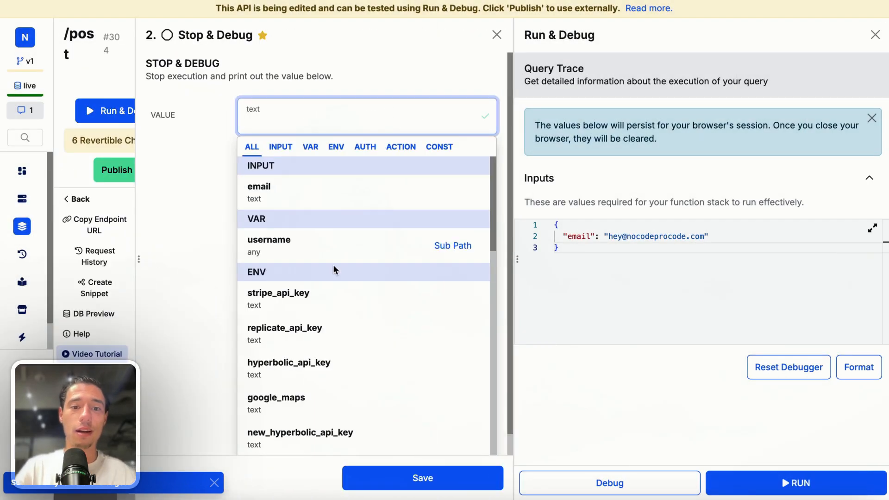
{"action": "left_click", "coordinate": [332, 252]}
{"action": "left_click", "coordinate": [434, 476]}
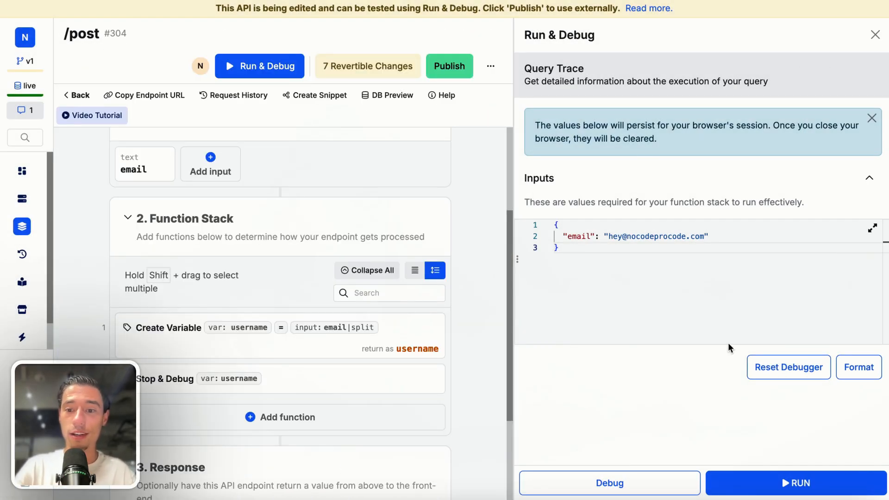
Run the post endpoint with the test e-mail and examine the debug output of the split filter
{"action": "left_click", "coordinate": [762, 483]}
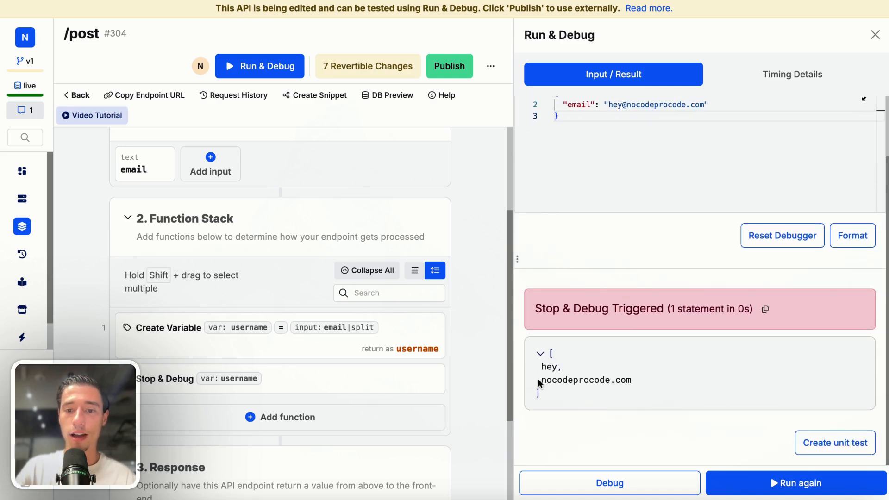
{"action": "mouse_move", "coordinate": [537, 379]}
{"action": "left_mouse_down"}
{"action": "mouse_move", "coordinate": [626, 391]}
{"action": "mouse_move", "coordinate": [538, 378]}
{"action": "left_mouse_up"}
{"action": "left_click", "coordinate": [609, 380]}
{"action": "left_click", "coordinate": [638, 363]}
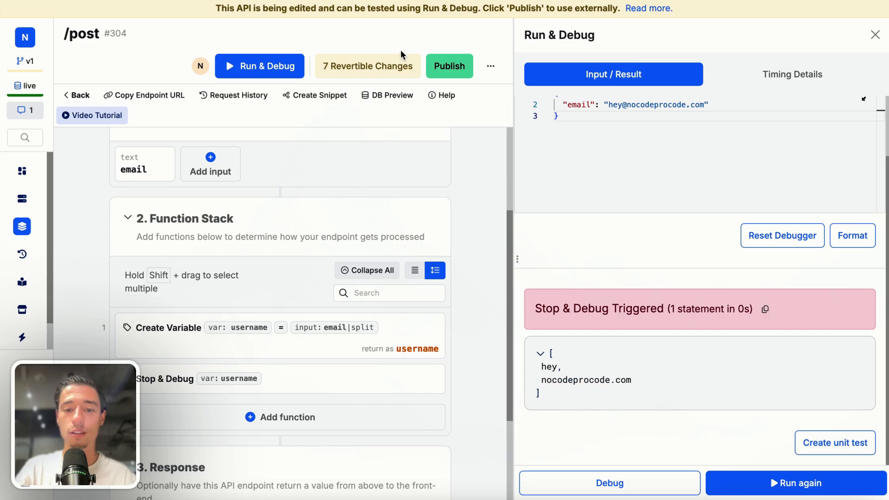
{"action": "left_click", "coordinate": [359, 383]}
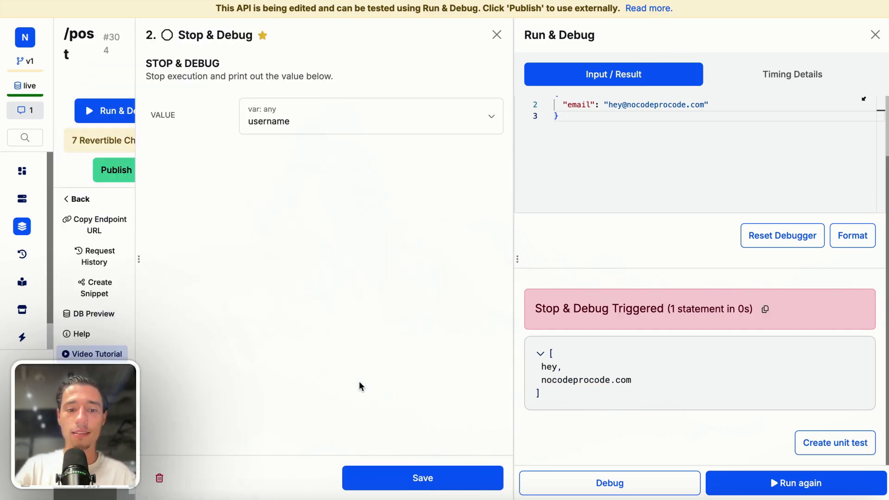
{"action": "left_click", "coordinate": [496, 34]}
Rename the username variable to "provider", save with its references updated, and rerun the endpoint
{"action": "left_click", "coordinate": [362, 324]}
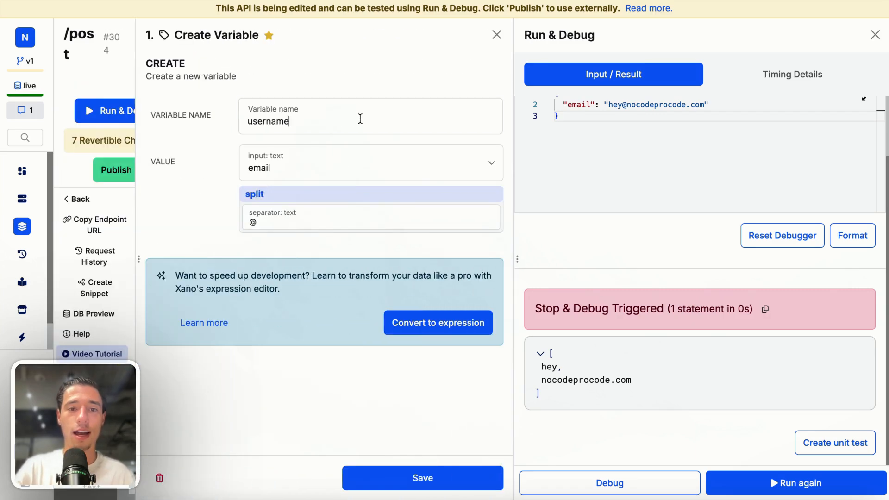
{"action": "double_click", "coordinate": [359, 119]}
{"action": "key", "text": "BackSpace"}
{"action": "type", "text": "provider"}
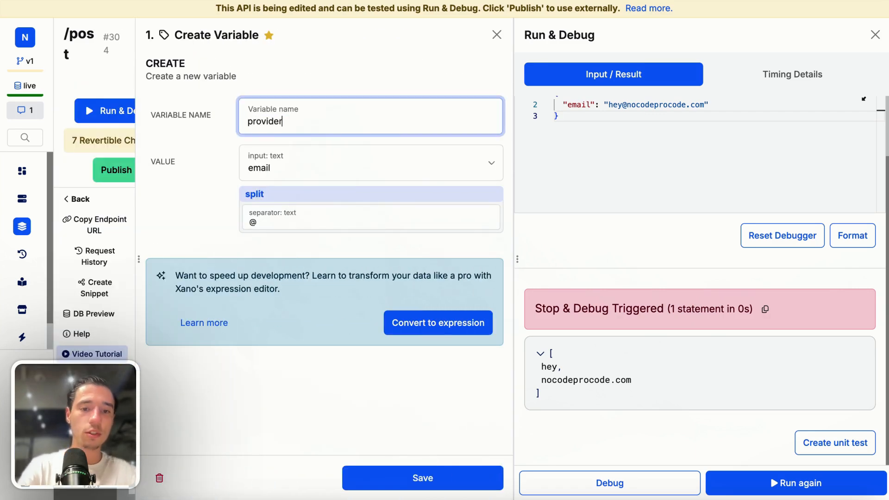
{"action": "left_click", "coordinate": [422, 58]}
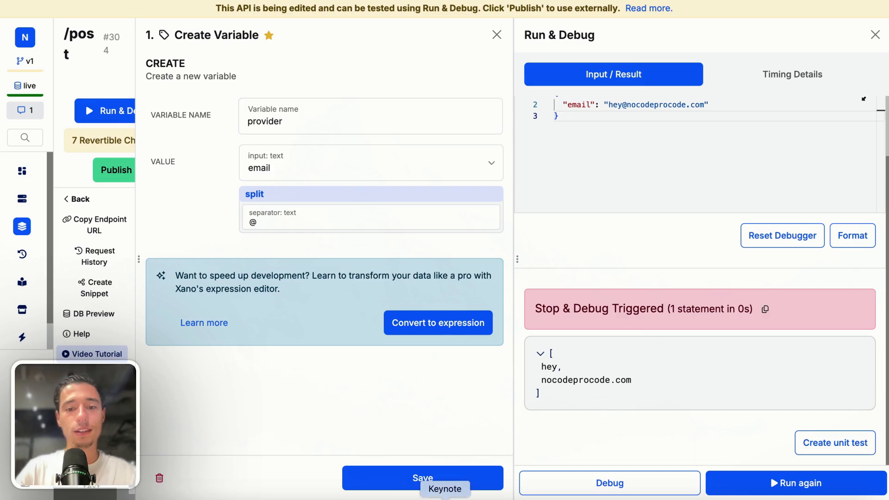
{"action": "left_click", "coordinate": [422, 478]}
{"action": "left_click", "coordinate": [757, 477]}
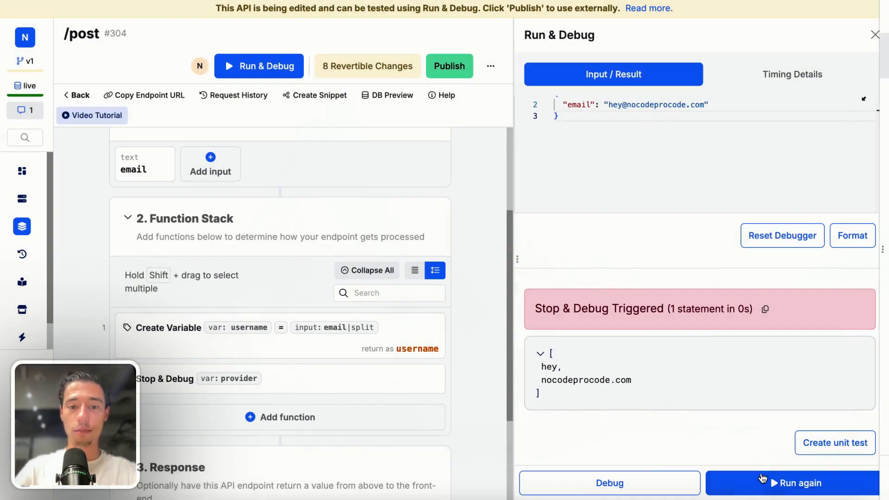
{"action": "left_click", "coordinate": [757, 479]}
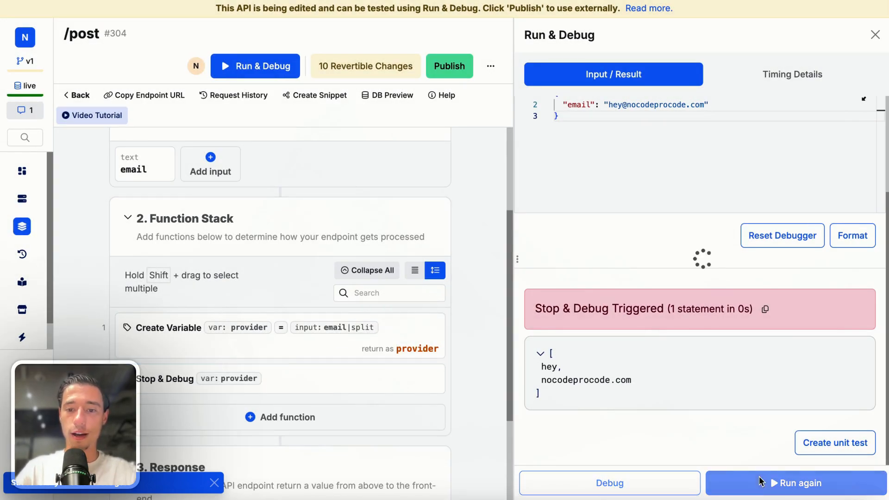
Add a last filter after the split on the provider variable's value, save the function, and rerun the endpoint
{"action": "left_click", "coordinate": [299, 352]}
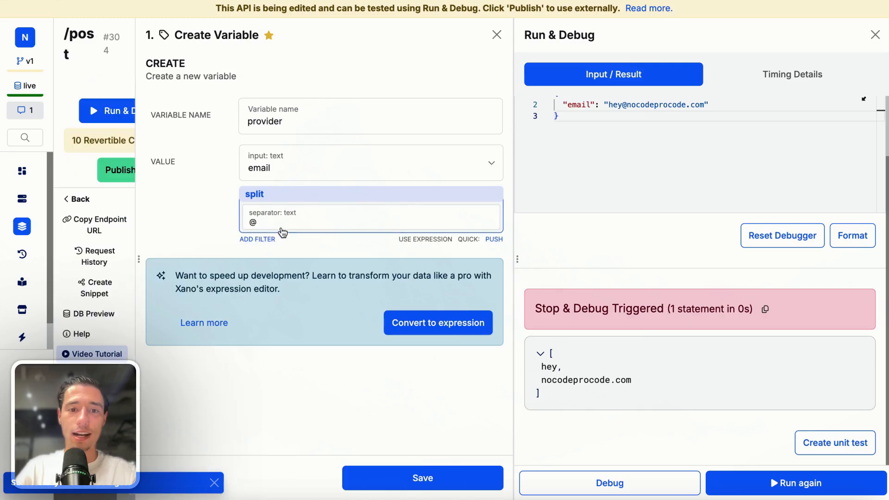
{"action": "left_click", "coordinate": [274, 232]}
{"action": "left_click", "coordinate": [667, 121]}
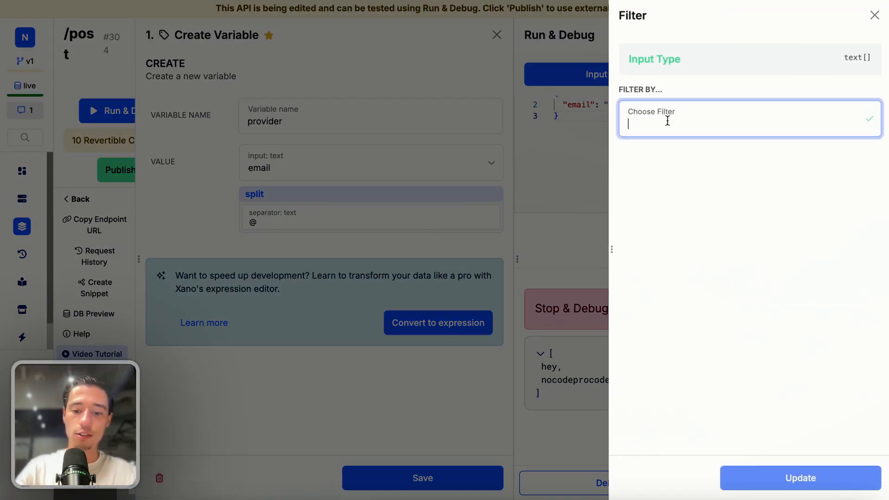
{"action": "type", "text": "last"}
{"action": "key", "text": "Return"}
{"action": "left_click", "coordinate": [807, 478]}
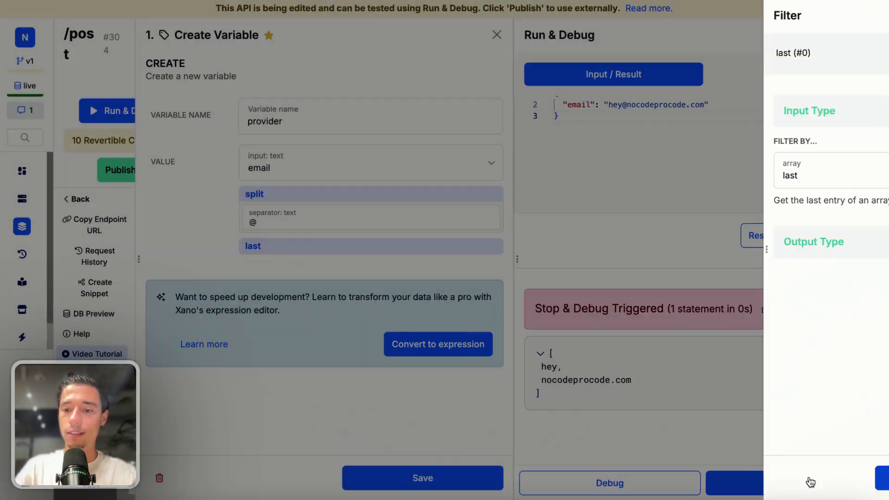
{"action": "left_click", "coordinate": [444, 477]}
{"action": "left_click", "coordinate": [806, 482]}
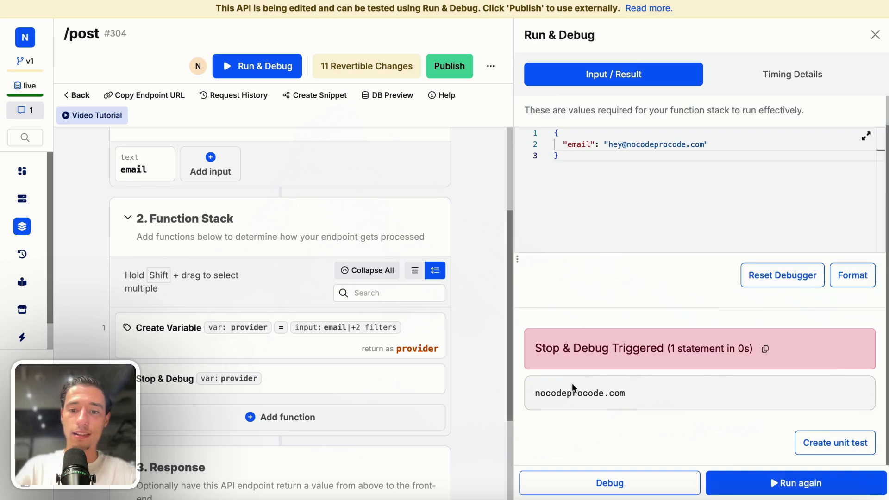
Add a second split filter with the separator "." after the last filter, save the provider variable, and rerun the endpoint
{"action": "mouse_move", "coordinate": [272, 343]}
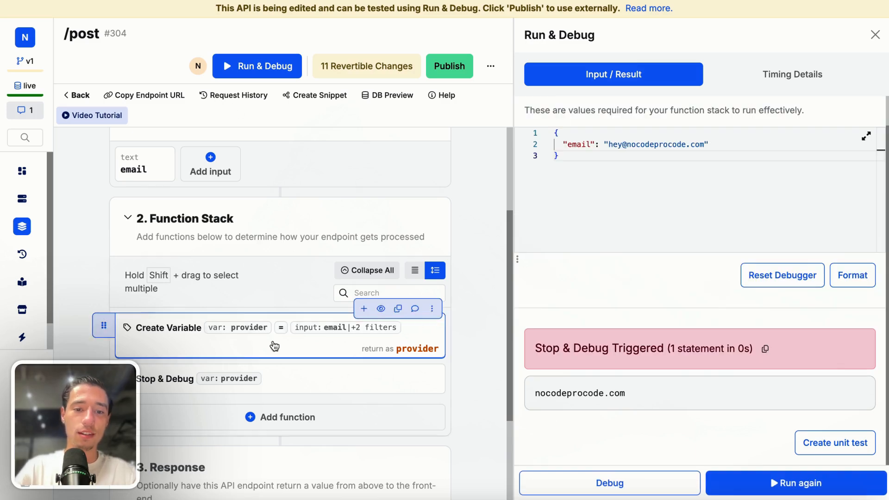
{"action": "left_click", "coordinate": [295, 336]}
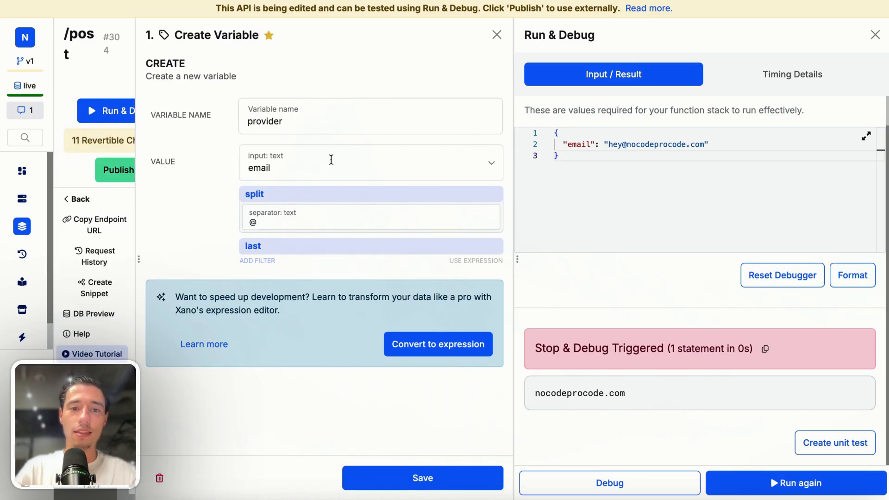
{"action": "left_click", "coordinate": [257, 261]}
{"action": "type", "text": "split"}
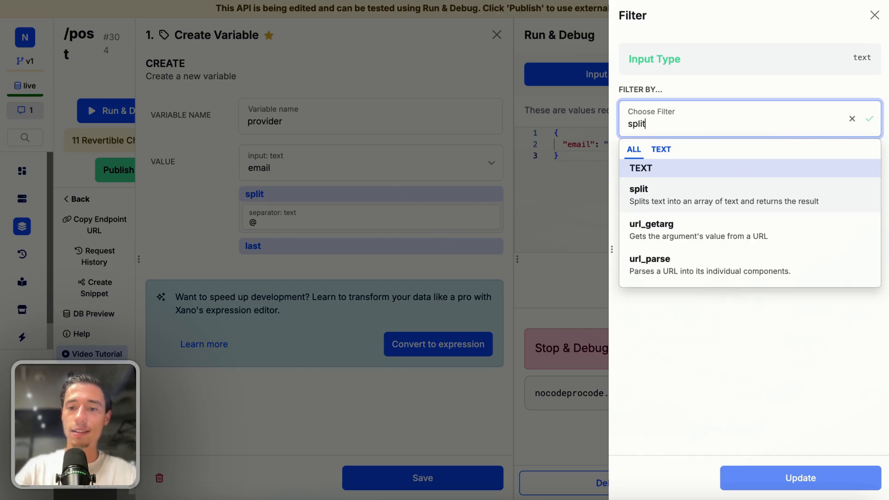
{"action": "left_click", "coordinate": [648, 193]}
{"action": "left_click", "coordinate": [648, 257]}
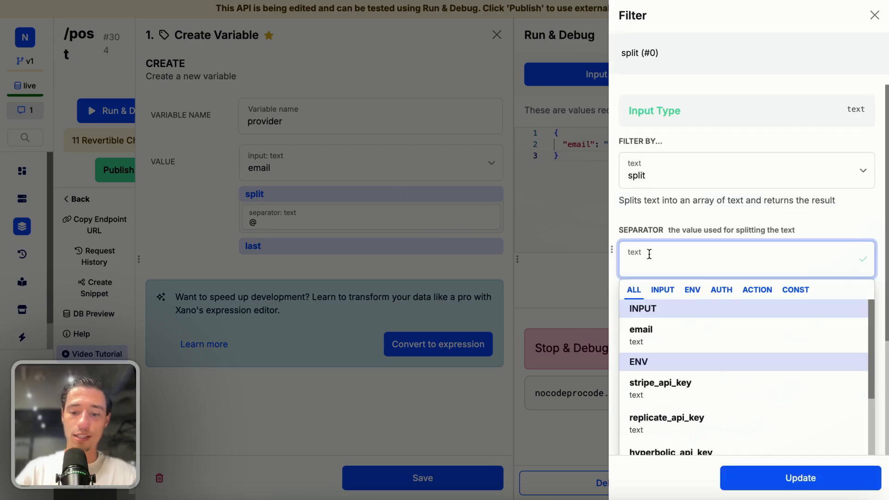
{"action": "type", "text": "."}
{"action": "left_click", "coordinate": [673, 324]}
{"action": "left_click", "coordinate": [727, 478]}
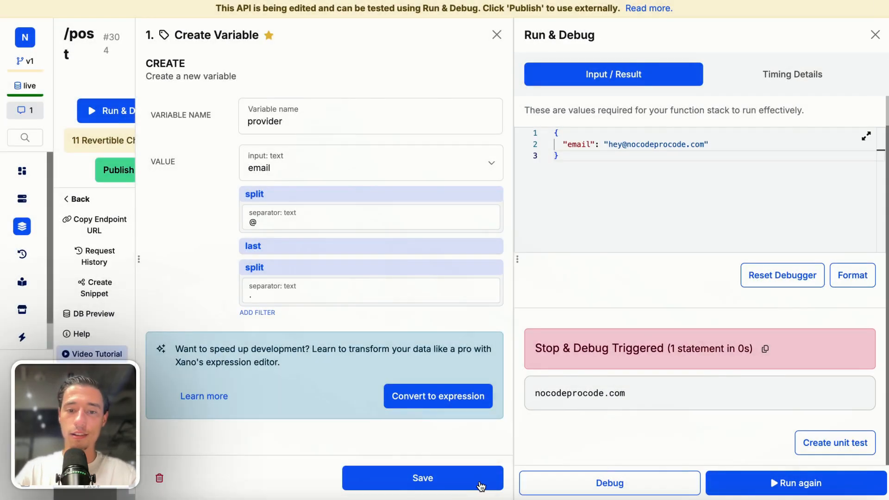
{"action": "left_click", "coordinate": [461, 484]}
{"action": "left_click", "coordinate": [792, 492]}
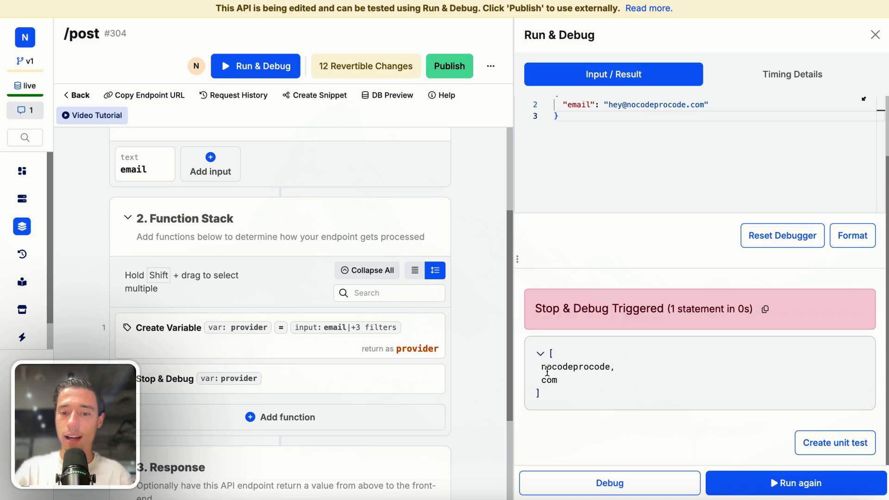
{"action": "left_click_drag", "start_coordinate": [543, 364], "coordinate": [560, 381]}
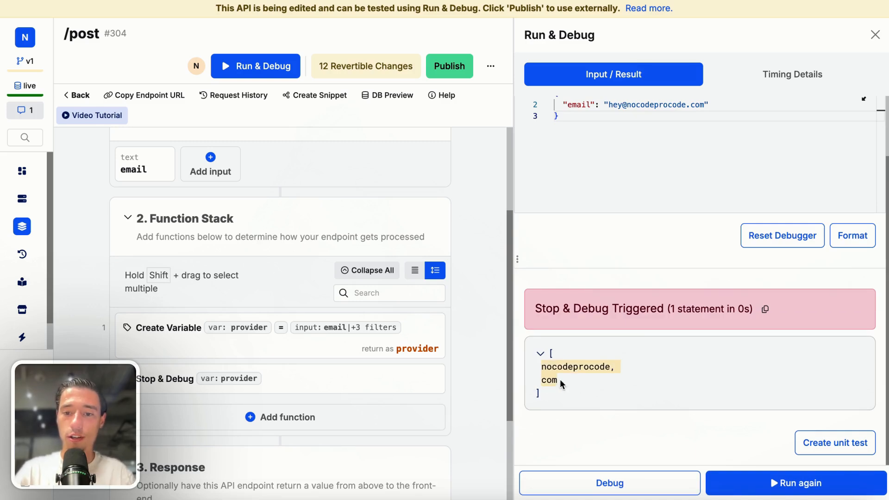
Add a first filter at the end of the provider variable's filters, save the function, and rerun the endpoint
{"action": "left_click", "coordinate": [289, 353]}
{"action": "left_click", "coordinate": [262, 313]}
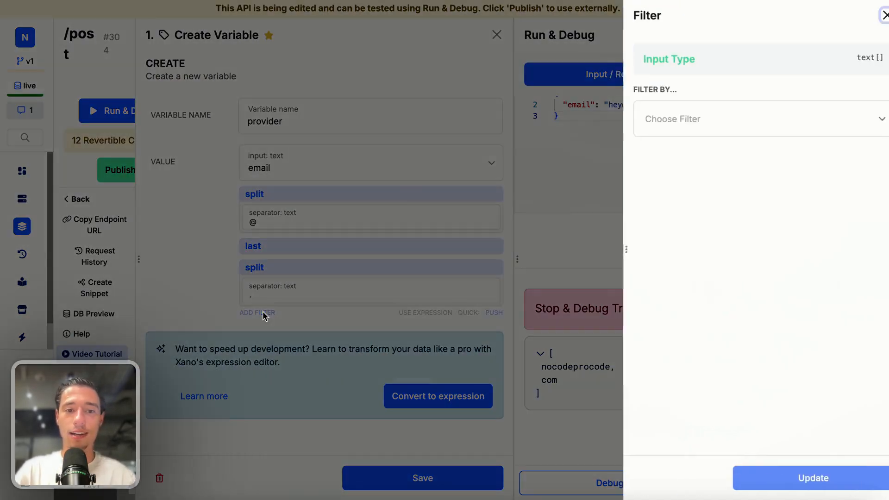
{"action": "type", "text": "fir"}
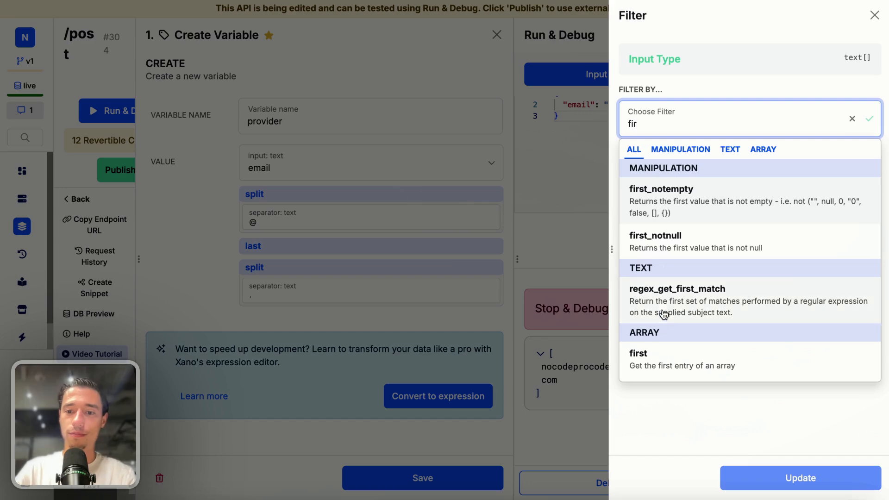
{"action": "left_click", "coordinate": [658, 365]}
{"action": "left_click", "coordinate": [765, 477]}
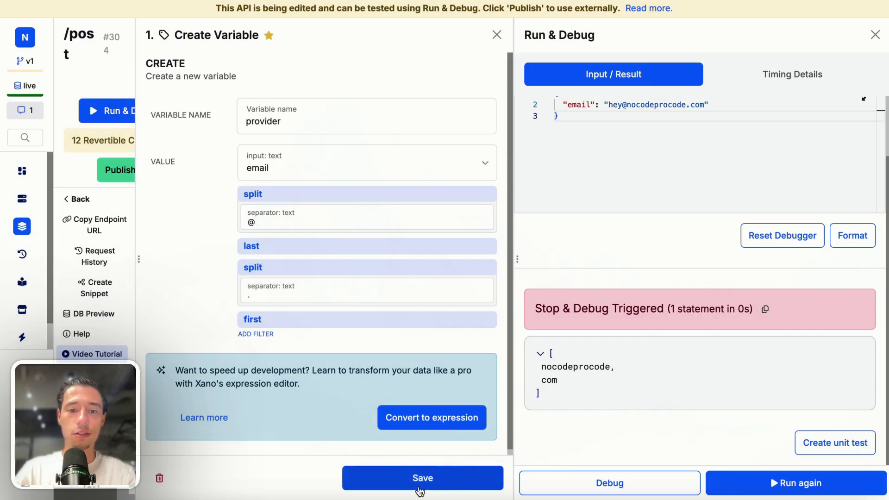
{"action": "left_click", "coordinate": [419, 484]}
{"action": "left_click", "coordinate": [791, 482]}
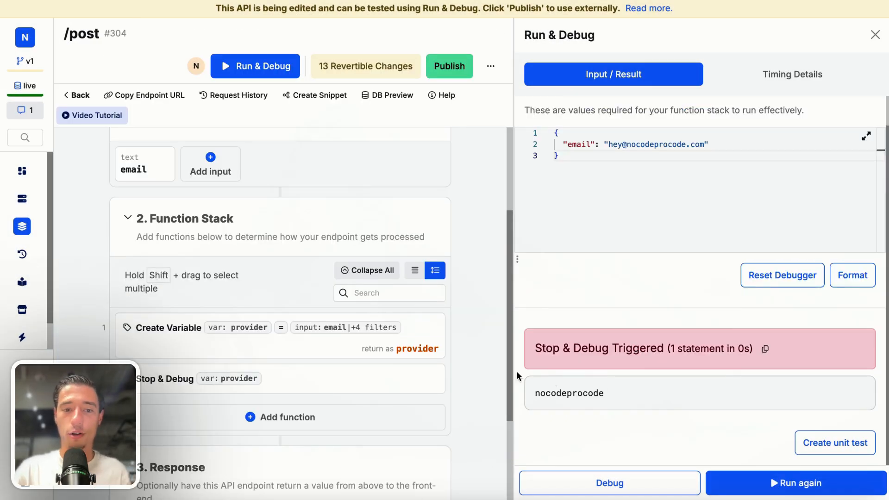
Delete the Stop & Debug function from the post endpoint's function stack
{"action": "left_click", "coordinate": [433, 359]}
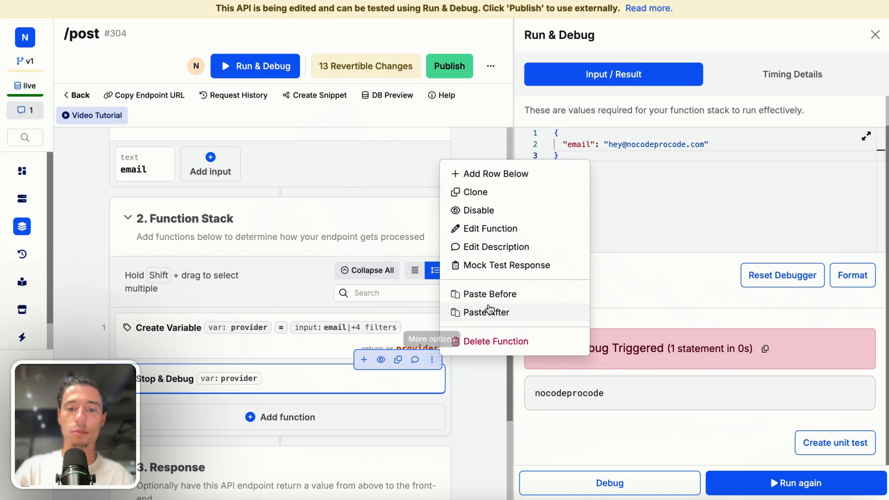
{"action": "left_click", "coordinate": [497, 342]}
{"action": "left_click", "coordinate": [569, 111]}
Rerun the finished post endpoint with the test e-mail, then publish its changes
{"action": "scroll", "coordinate": [352, 330], "scroll_direction": "down", "scroll_amount": 2}
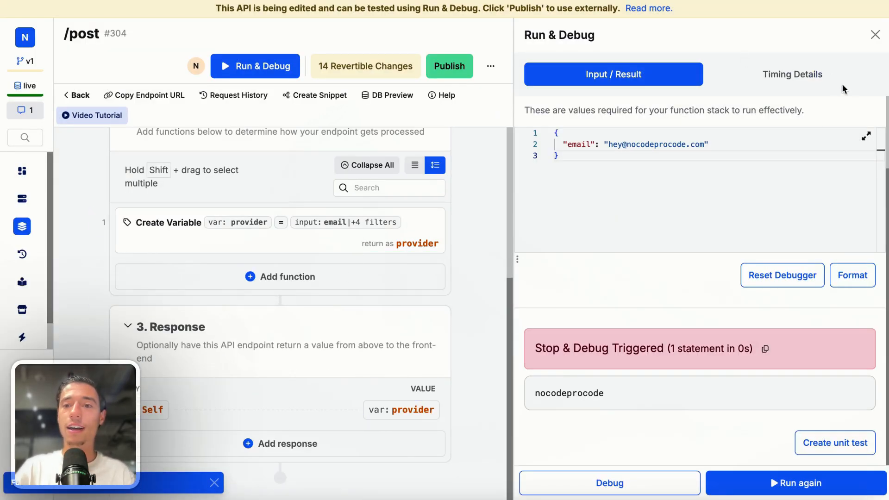
{"action": "scroll", "coordinate": [221, 237], "scroll_direction": "up", "scroll_amount": 5}
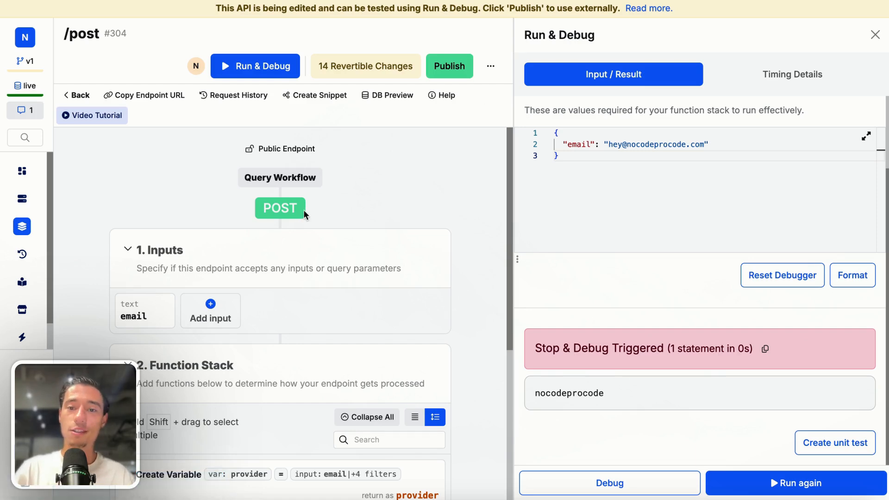
{"action": "scroll", "coordinate": [129, 329], "scroll_direction": "down", "scroll_amount": 5}
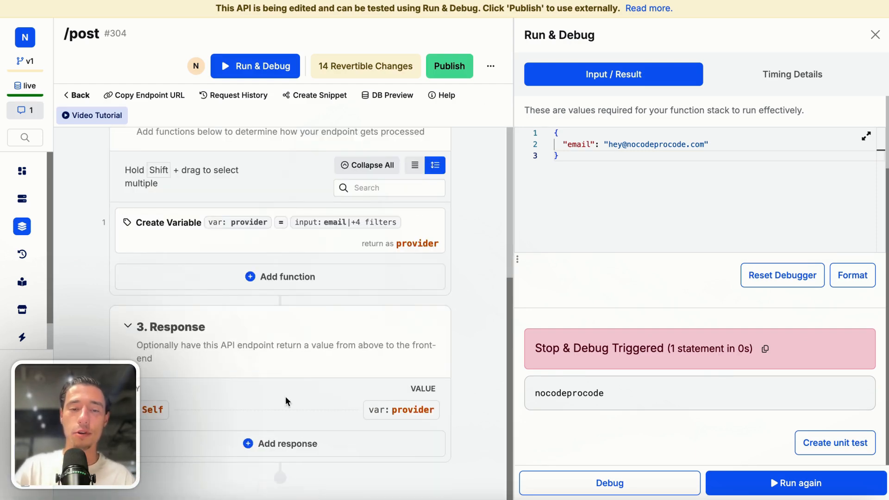
{"action": "scroll", "coordinate": [285, 396], "scroll_direction": "up", "scroll_amount": 5}
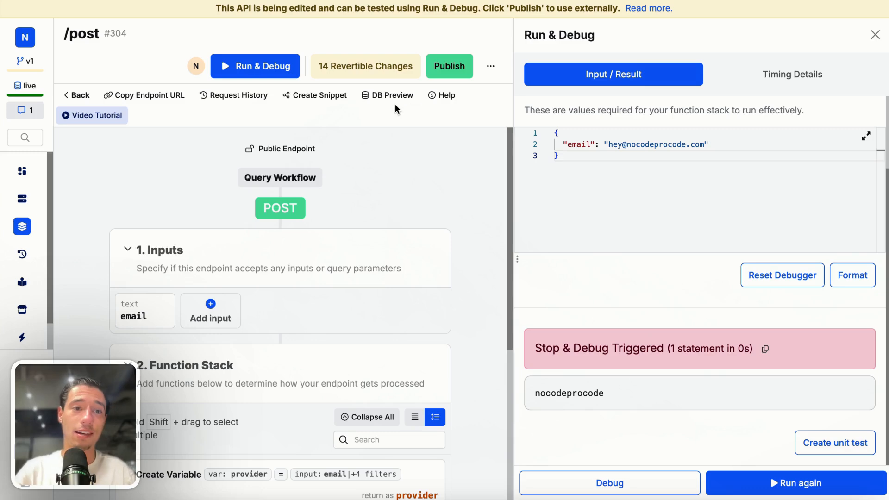
{"action": "scroll", "coordinate": [246, 246], "scroll_direction": "down", "scroll_amount": 3}
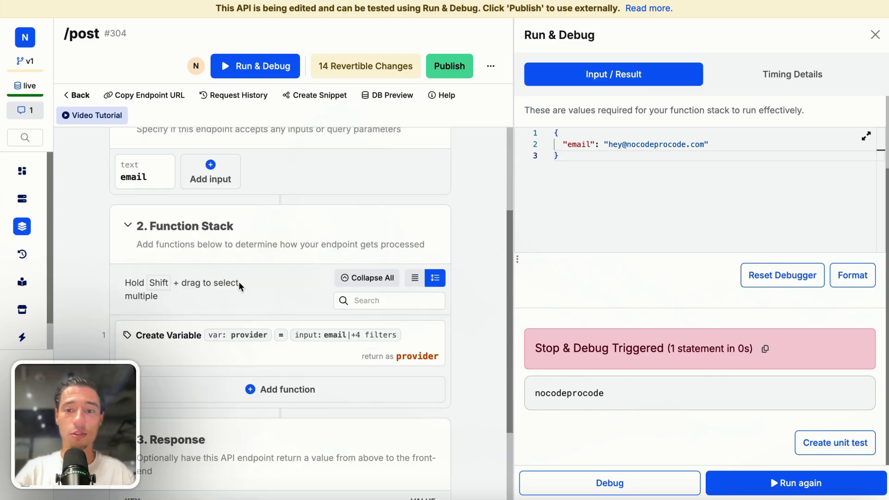
{"action": "left_click", "coordinate": [776, 484]}
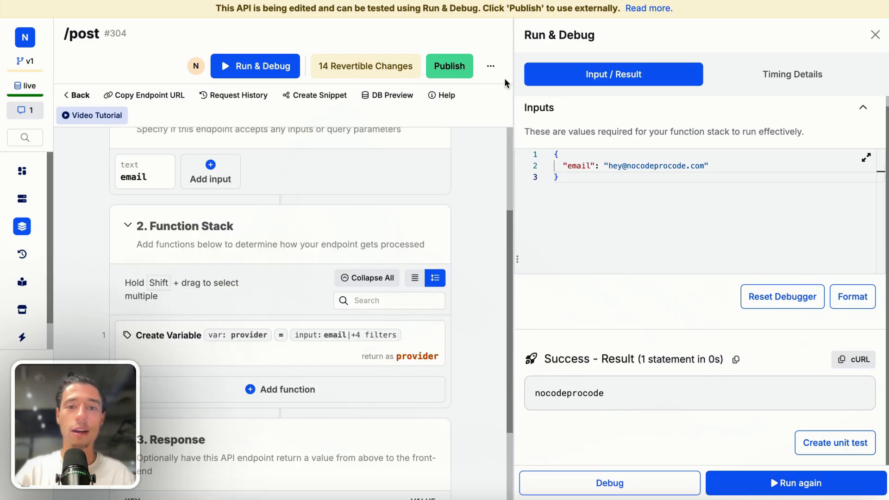
{"action": "left_click", "coordinate": [448, 66]}
{"action": "left_click", "coordinate": [746, 474]}
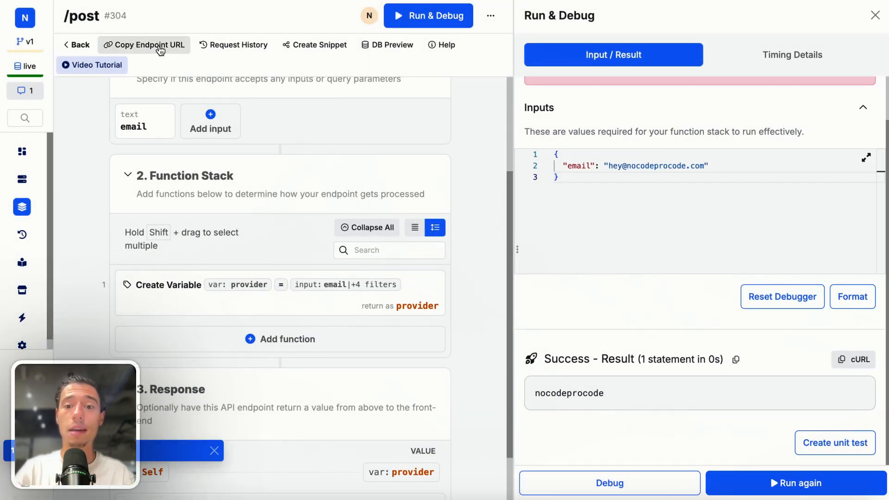
Copy the post endpoint's URL, switch to toddle, and add a new page API named post
{"action": "left_click", "coordinate": [159, 46]}
{"action": "left_click", "coordinate": [70, 66]}
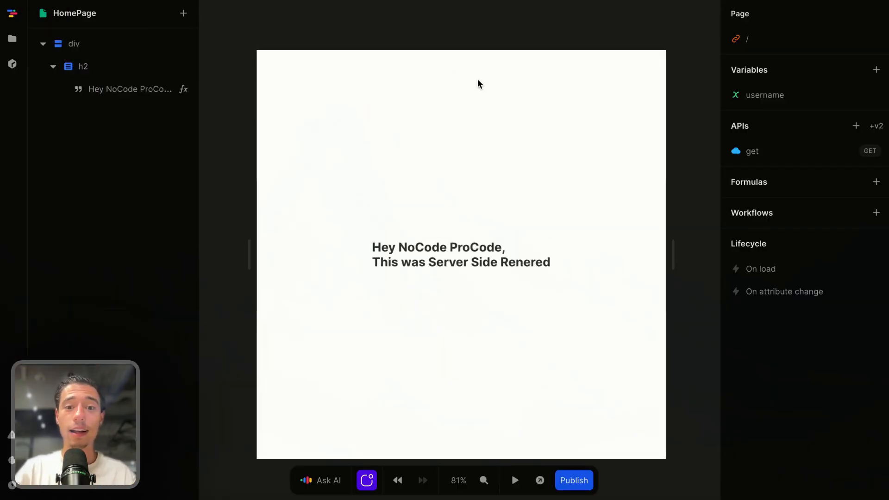
{"action": "left_click", "coordinate": [479, 156]}
{"action": "left_click", "coordinate": [854, 127]}
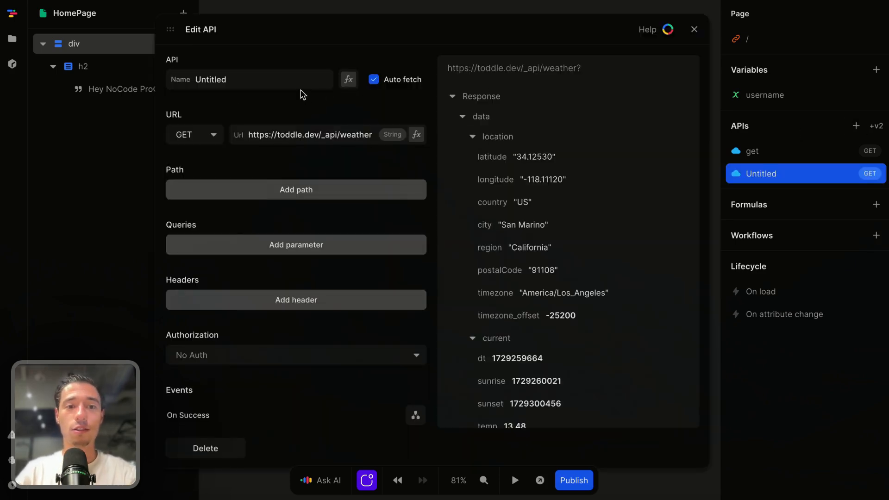
{"action": "double_click", "coordinate": [286, 79]}
{"action": "key", "text": "BackSpace"}
{"action": "type", "text": "post"}
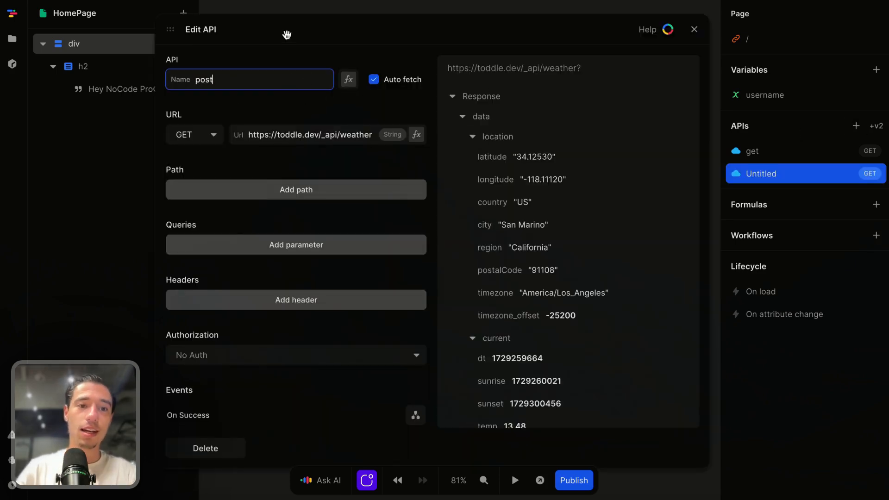
{"action": "left_click", "coordinate": [288, 34]}
Set the post API's method to POST and replace its URL with the copied endpoint URL
{"action": "left_click", "coordinate": [194, 136]}
{"action": "left_click", "coordinate": [214, 165]}
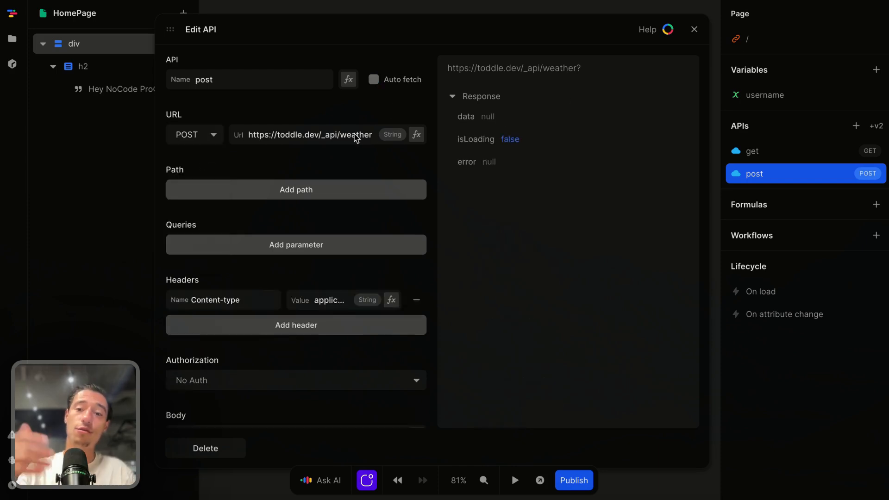
{"action": "left_click", "coordinate": [344, 131]}
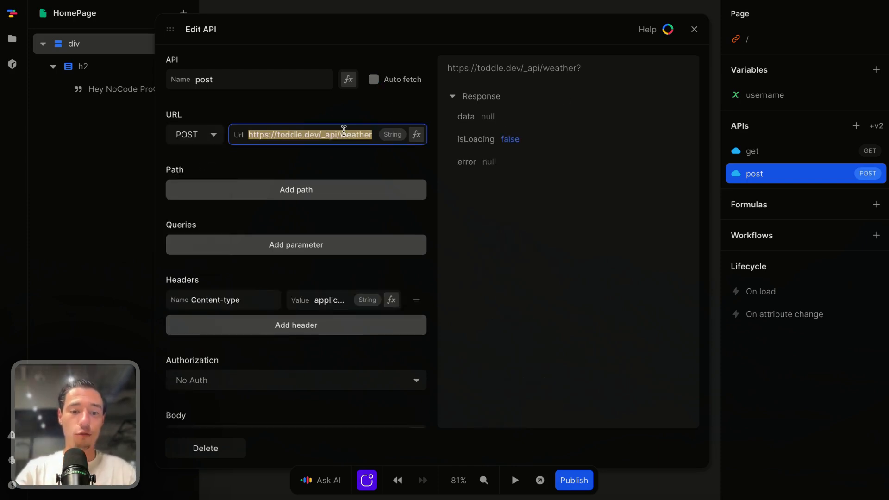
{"action": "key", "text": "ctrl+v"}
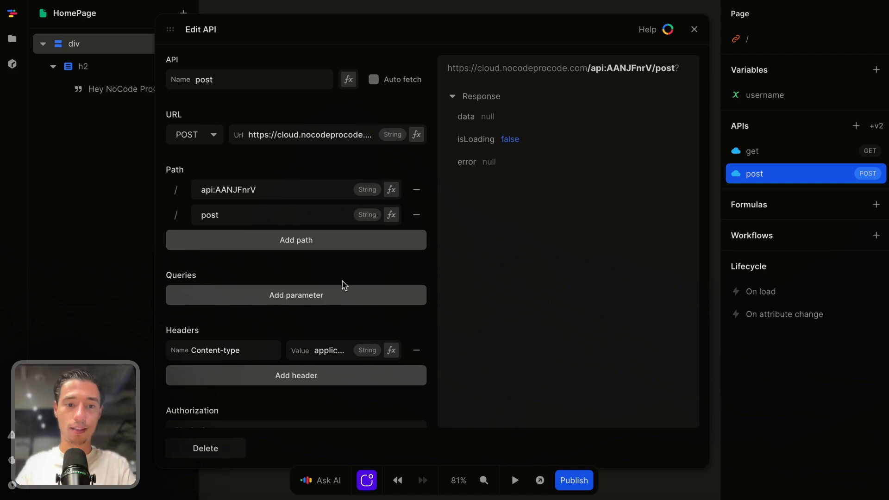
Make the post API's body formula an Object with the key email
{"action": "scroll", "coordinate": [262, 294], "scroll_direction": "down", "scroll_amount": 1}
{"action": "scroll", "coordinate": [262, 299], "scroll_direction": "down", "scroll_amount": 3}
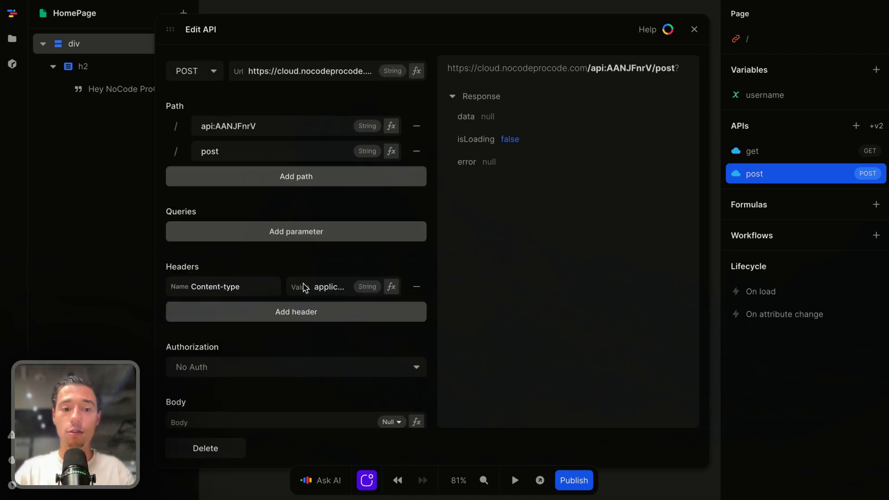
{"action": "scroll", "coordinate": [263, 343], "scroll_direction": "down", "scroll_amount": 1}
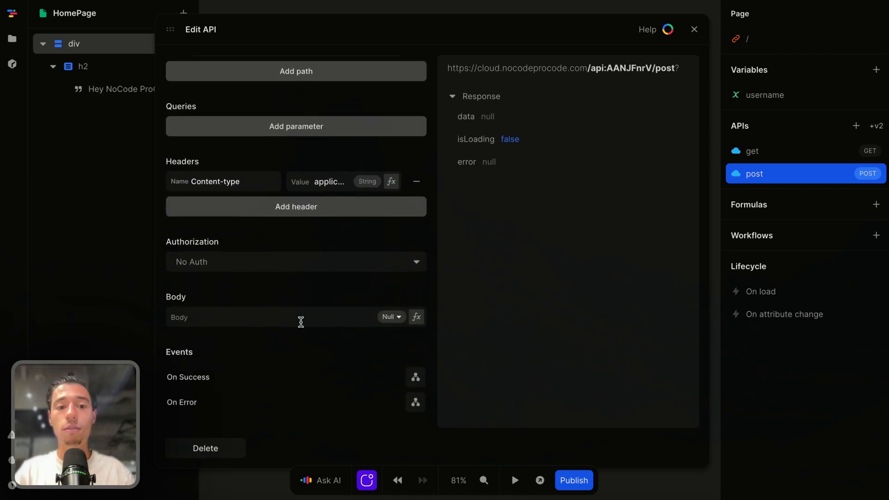
{"action": "left_click", "coordinate": [416, 317]}
{"action": "left_click", "coordinate": [296, 289]}
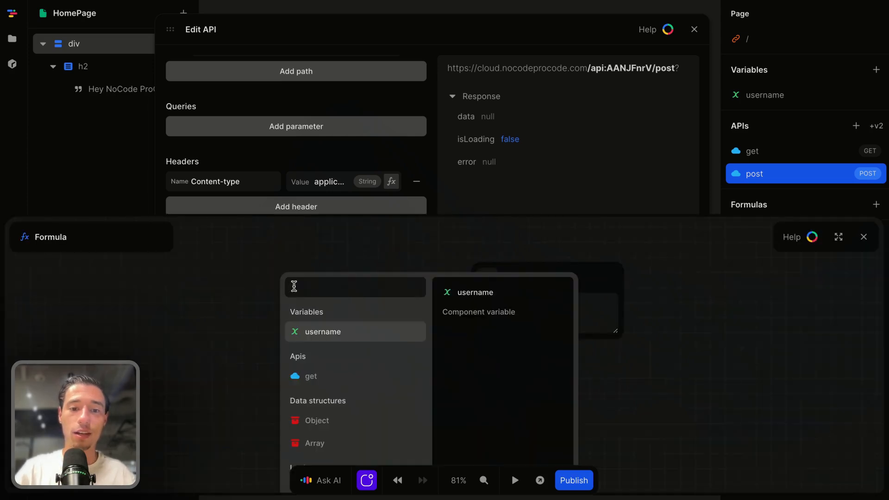
{"action": "type", "text": "ob"}
{"action": "left_click", "coordinate": [309, 321]}
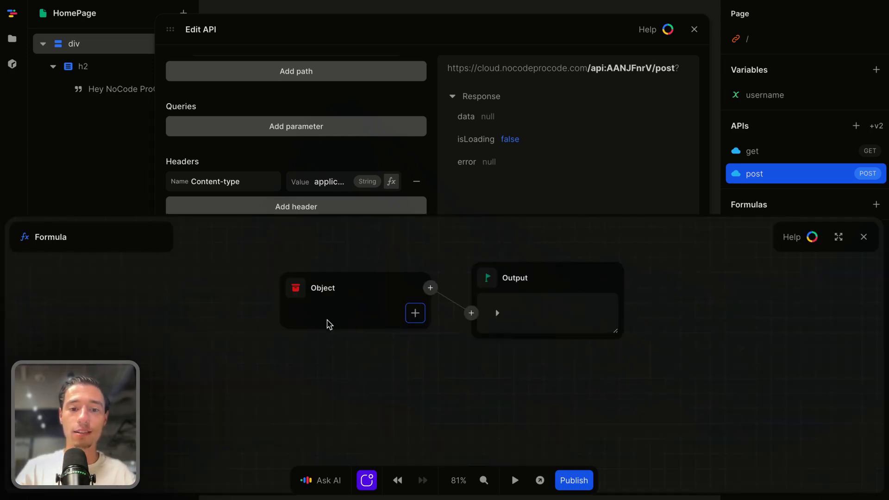
{"action": "left_click", "coordinate": [415, 313]}
{"action": "key", "text": "BackSpace"}
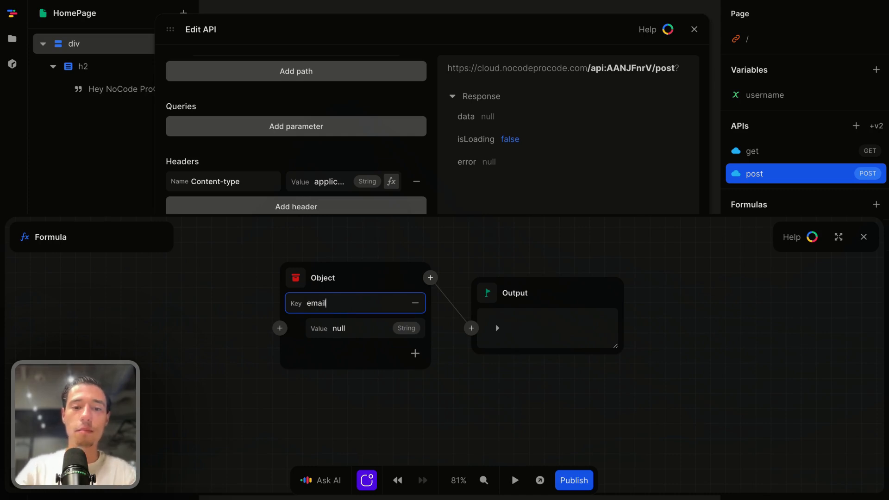
{"action": "left_click", "coordinate": [261, 320]}
Check the name of the input that the post endpoint expects in Xano, and return to the body formula in toddle
{"action": "mouse_move", "coordinate": [3, 287]}
{"action": "left_click", "coordinate": [32, 221]}
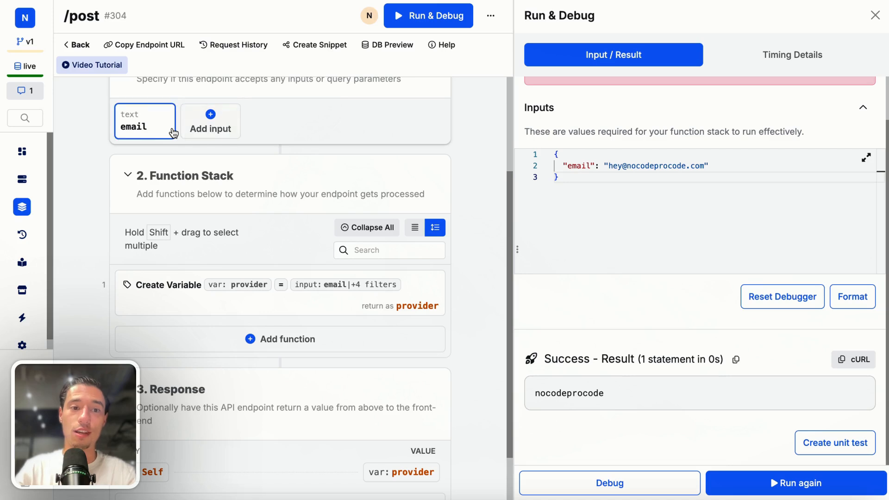
{"action": "mouse_move", "coordinate": [2, 115]}
{"action": "left_click", "coordinate": [68, 68]}
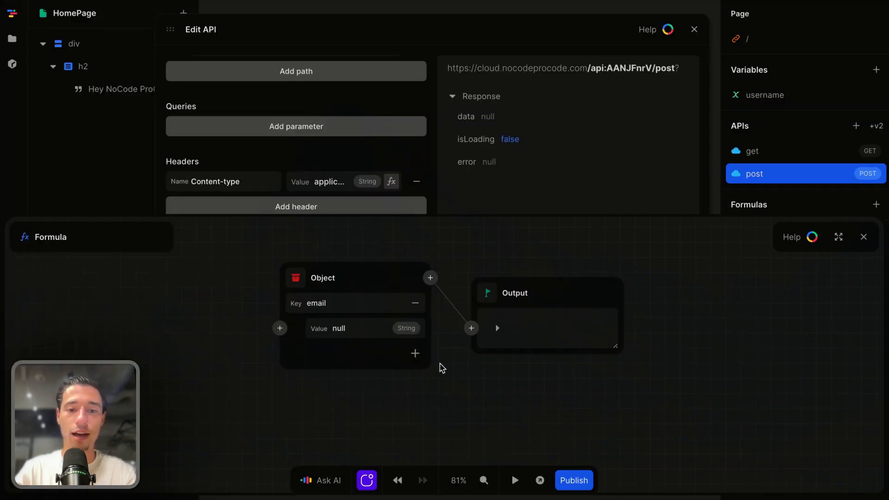
{"action": "left_click", "coordinate": [415, 354]}
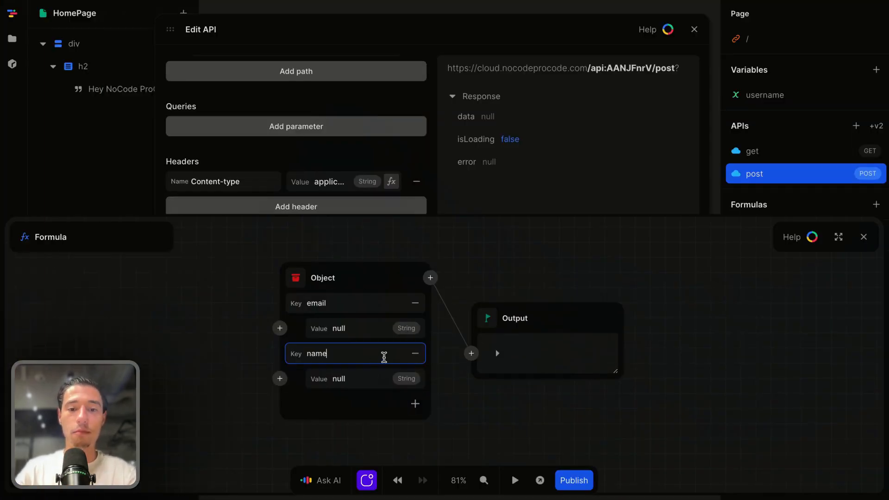
{"action": "left_click", "coordinate": [415, 353]}
{"action": "left_click", "coordinate": [282, 329]}
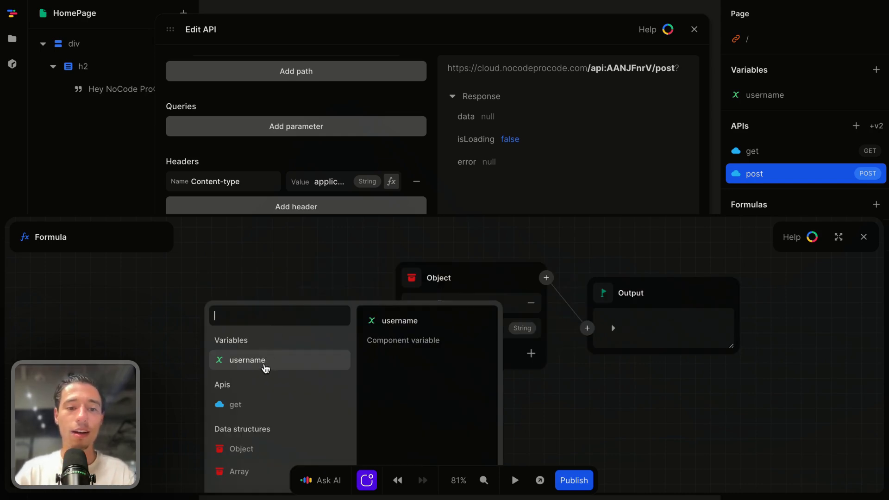
{"action": "left_click", "coordinate": [323, 277]}
Close the body formula and API editor, and add a page variable named email with an empty initial value
{"action": "left_click", "coordinate": [864, 237]}
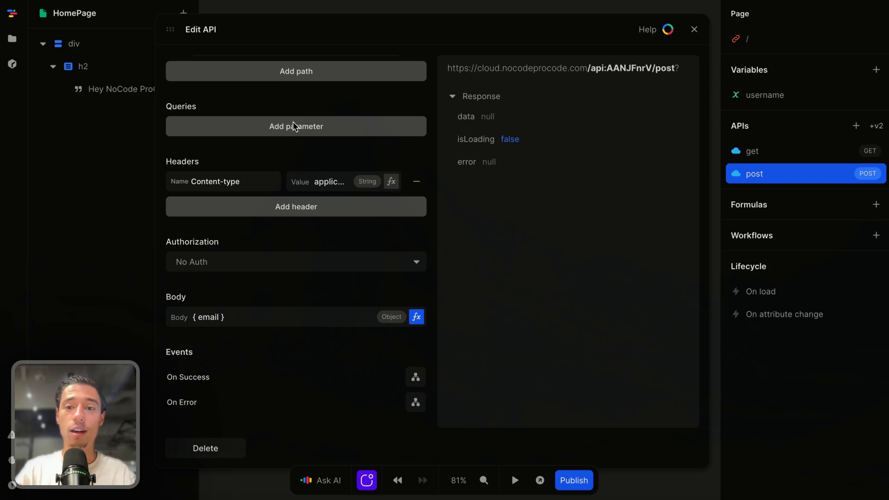
{"action": "left_click", "coordinate": [694, 29]}
{"action": "left_click", "coordinate": [876, 69]}
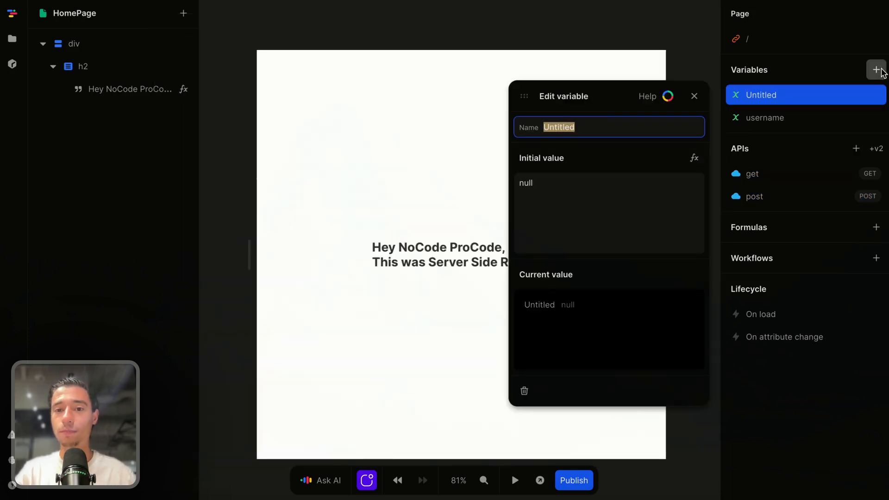
{"action": "type", "text": "ema"}
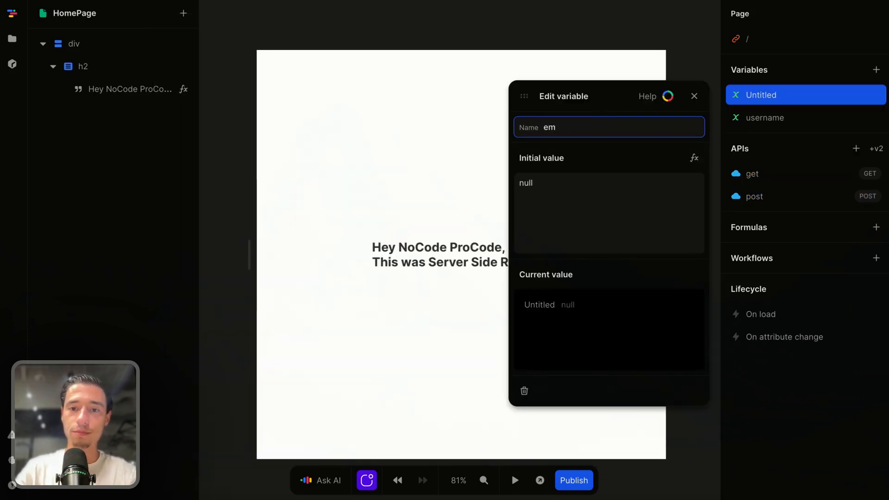
{"action": "key", "text": "BackSpace"}
{"action": "key", "text": "BackSpace"}
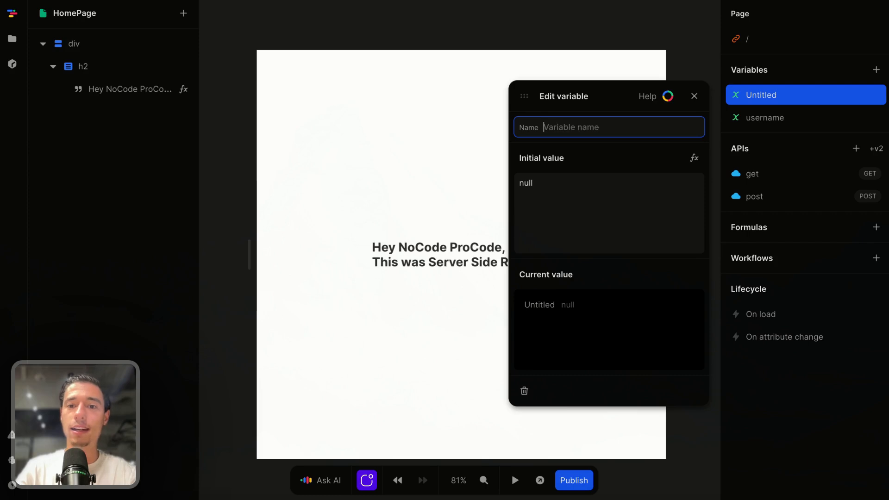
{"action": "type", "text": "email"}
{"action": "left_click", "coordinate": [560, 183]}
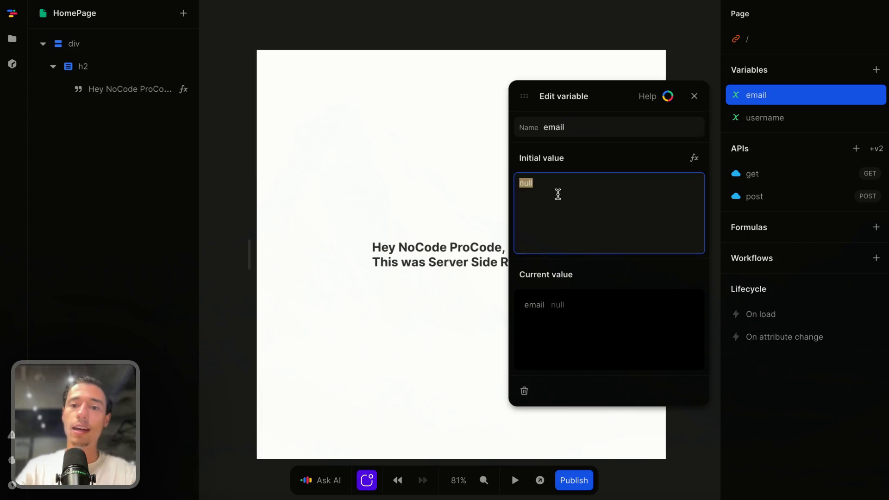
{"action": "key", "text": "BackSpace"}
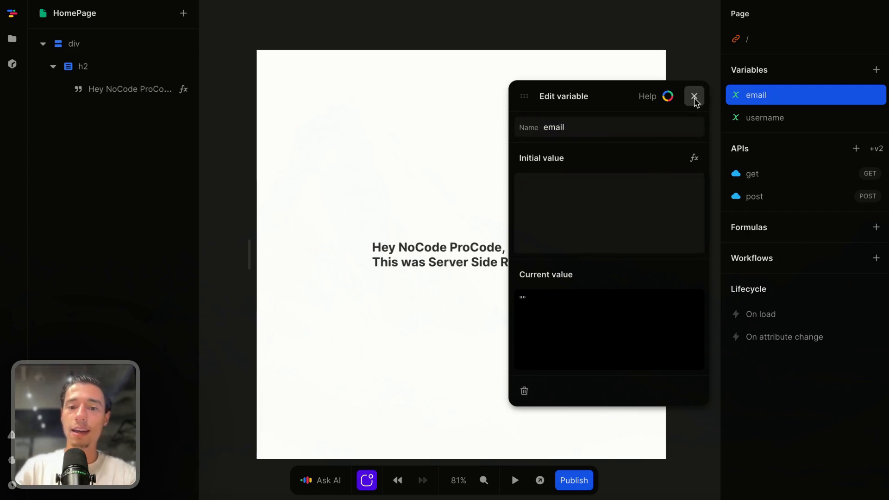
{"action": "left_click", "coordinate": [694, 96]}
Add a Form element to the page's root div and select it
{"action": "left_click", "coordinate": [442, 371]}
{"action": "left_click", "coordinate": [184, 13]}
{"action": "type", "text": "fo"}
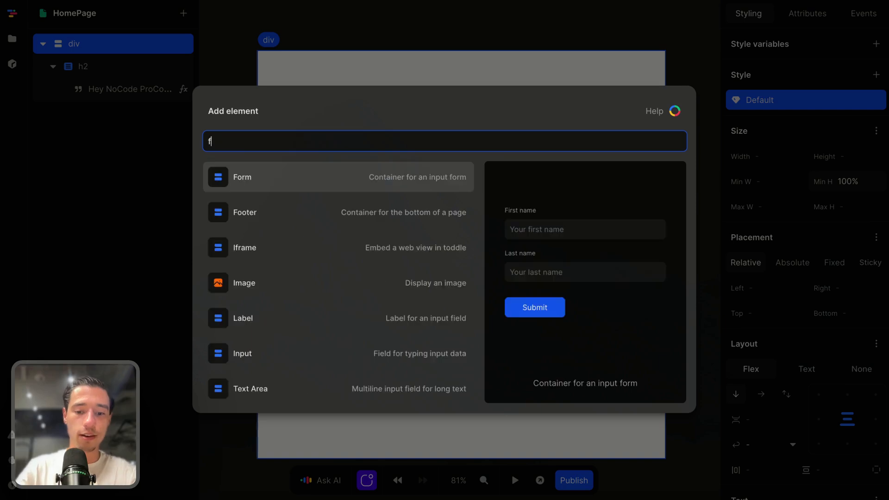
{"action": "left_click", "coordinate": [338, 188]}
{"action": "left_click", "coordinate": [89, 95]}
{"action": "left_click", "coordinate": [89, 117]}
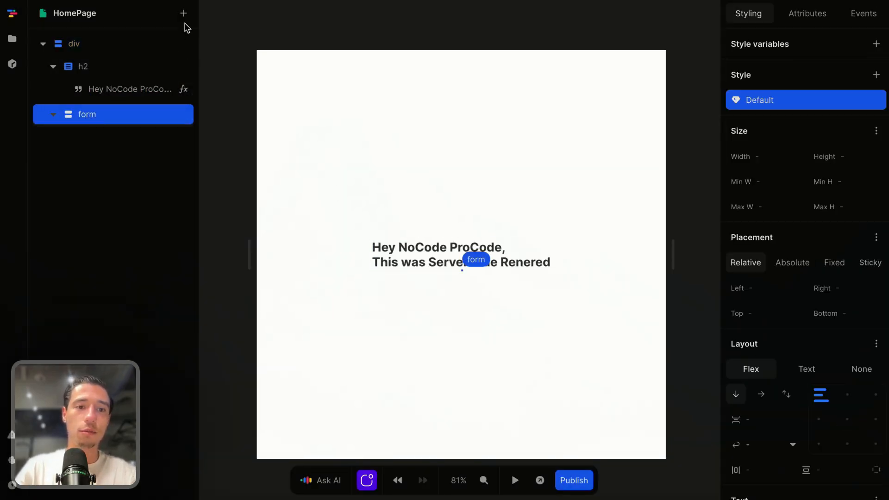
Add an input element inside the form
{"action": "left_click", "coordinate": [183, 13]}
{"action": "type", "text": "in"}
{"action": "left_click", "coordinate": [227, 175]}
{"action": "left_click", "coordinate": [193, 132]}
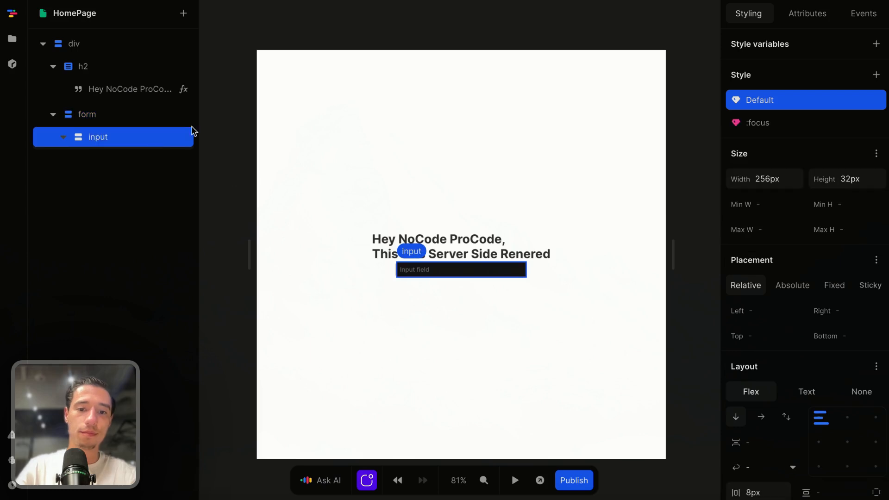
Set the input's background color to grey-50 and its text color to grey-700
{"action": "scroll", "coordinate": [804, 345], "scroll_direction": "down", "scroll_amount": 7}
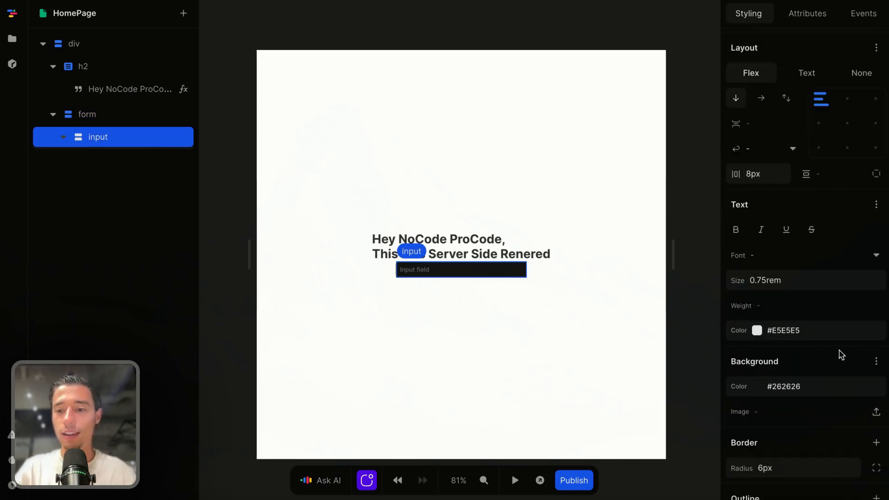
{"action": "left_click", "coordinate": [877, 387]}
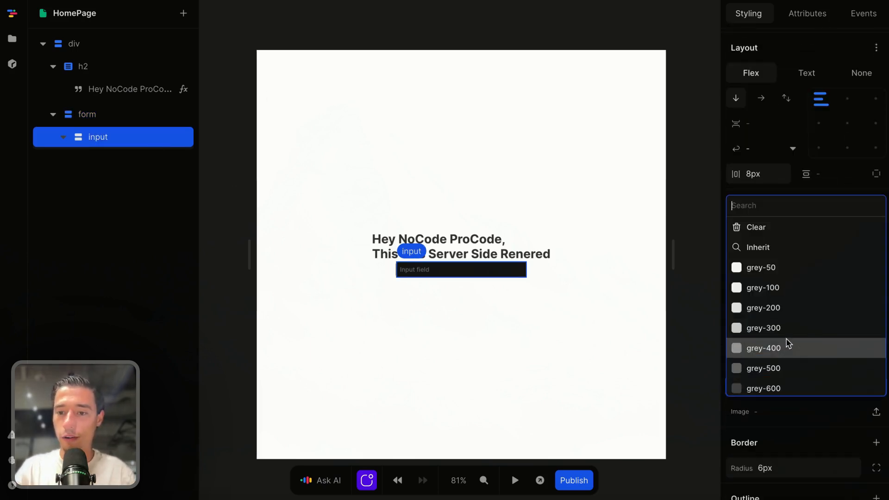
{"action": "left_click", "coordinate": [756, 264]}
{"action": "left_click", "coordinate": [879, 332]}
{"action": "scroll", "coordinate": [794, 326], "scroll_direction": "down", "scroll_amount": 2}
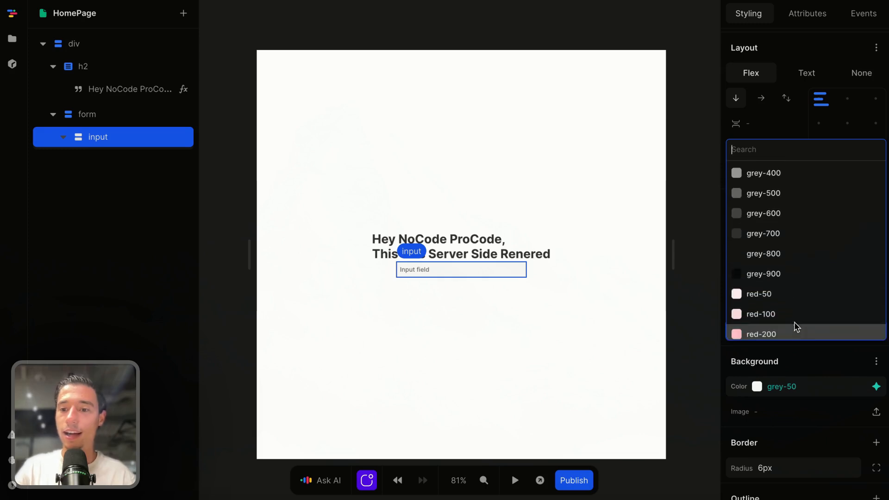
{"action": "left_click", "coordinate": [780, 241]}
{"action": "left_click", "coordinate": [546, 351]}
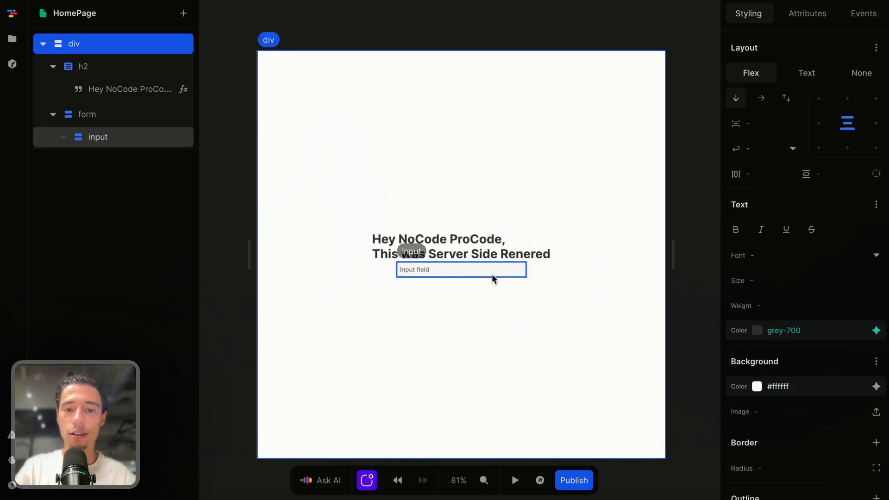
Bind the form's input to the email variable
{"action": "left_click", "coordinate": [459, 270]}
{"action": "left_click", "coordinate": [825, 14]}
{"action": "left_click", "coordinate": [789, 92]}
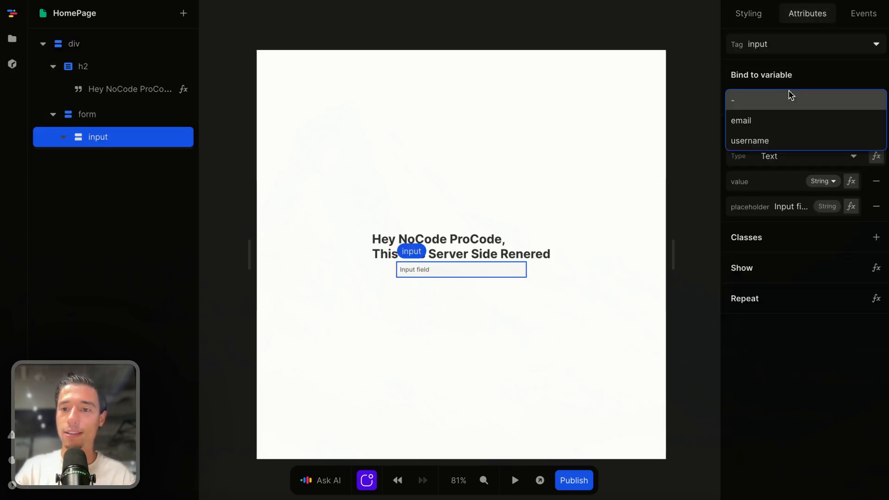
{"action": "left_click", "coordinate": [762, 121]}
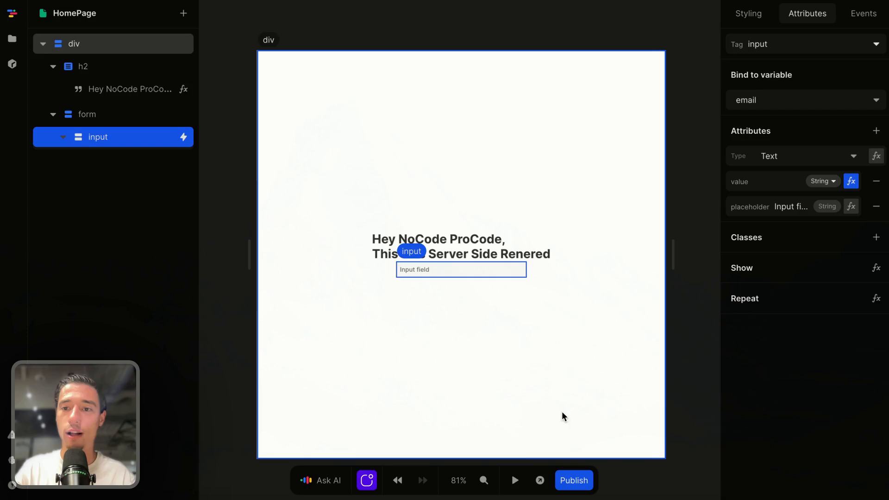
Run the page in preview, enter a test e-mail address in the input, and stop the preview
{"action": "left_click", "coordinate": [515, 480]}
{"action": "left_click", "coordinate": [421, 271]}
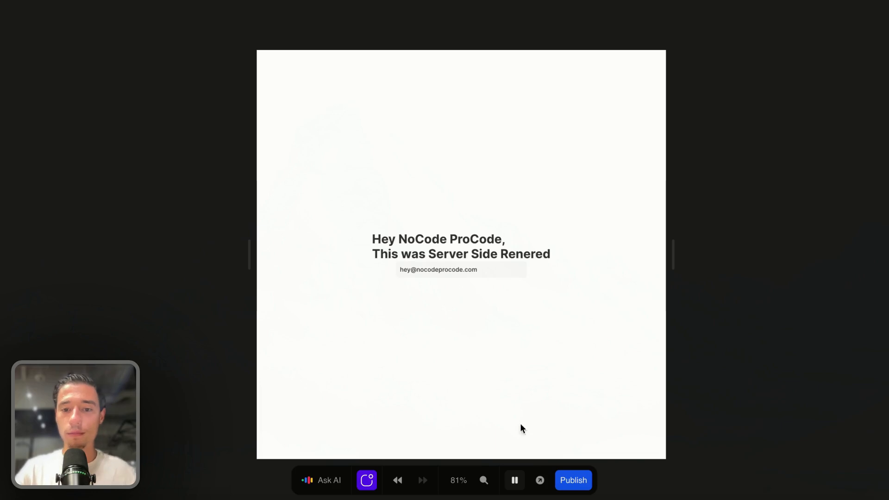
{"action": "left_click", "coordinate": [515, 481]}
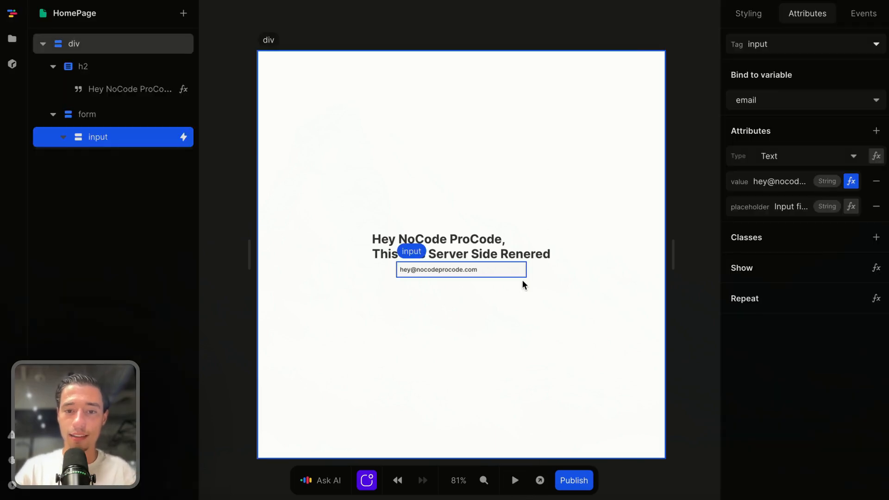
Inspect the email variable's current value in the page variables and close its editor
{"action": "left_click", "coordinate": [673, 16]}
{"action": "left_click", "coordinate": [769, 95]}
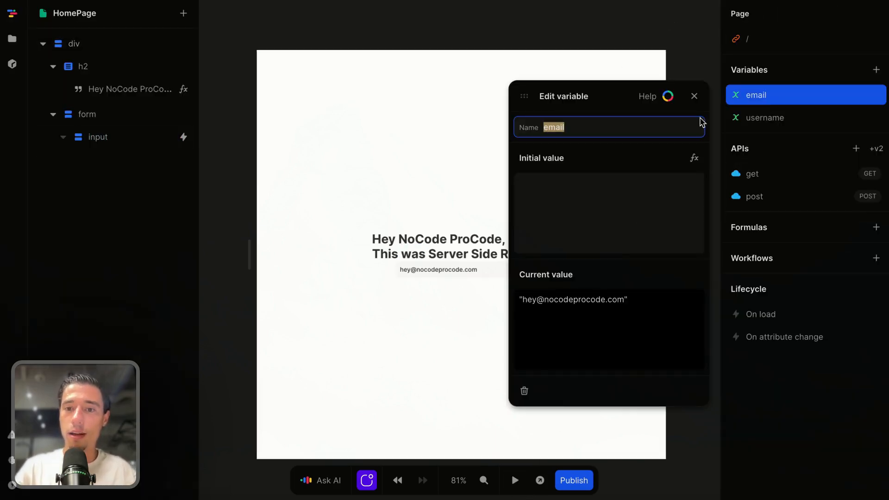
{"action": "left_click", "coordinate": [694, 96]}
Add a Button element inside the form, below the input
{"action": "left_click", "coordinate": [499, 274]}
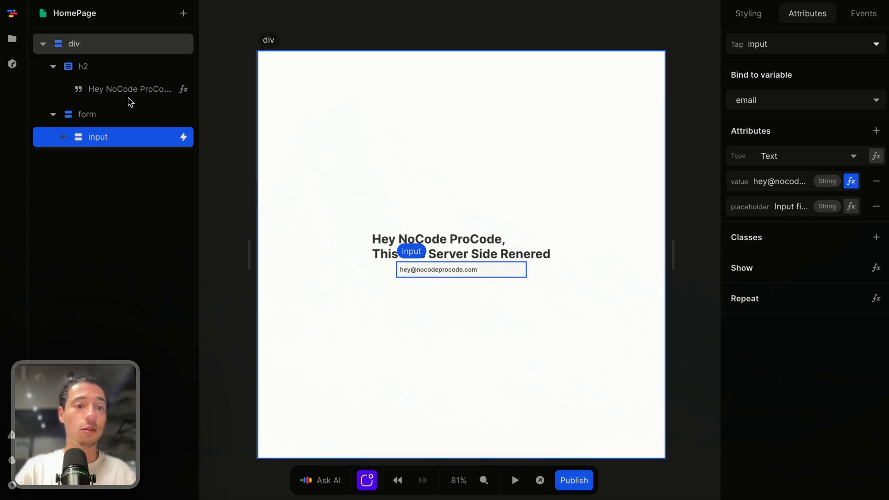
{"action": "left_click", "coordinate": [105, 119]}
{"action": "left_click", "coordinate": [184, 13]}
{"action": "type", "text": "bu"}
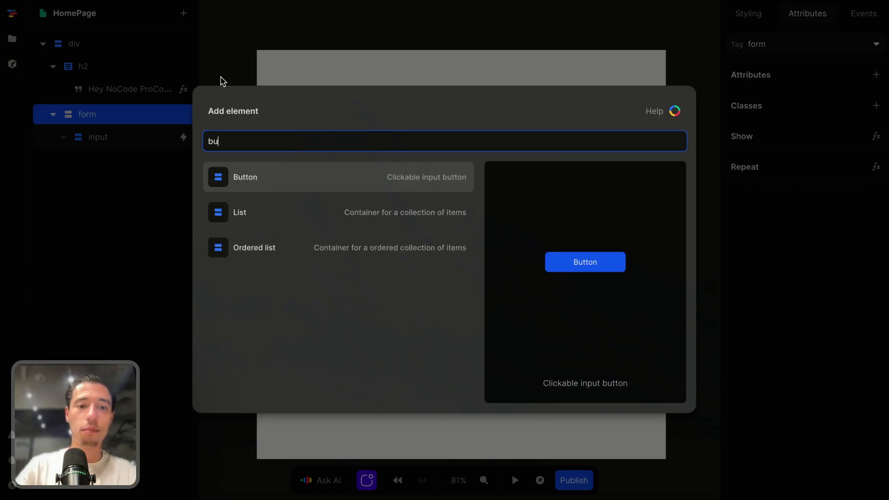
{"action": "key", "text": "Return"}
Change the text of the form's button to "Submit"
{"action": "left_click", "coordinate": [114, 163]}
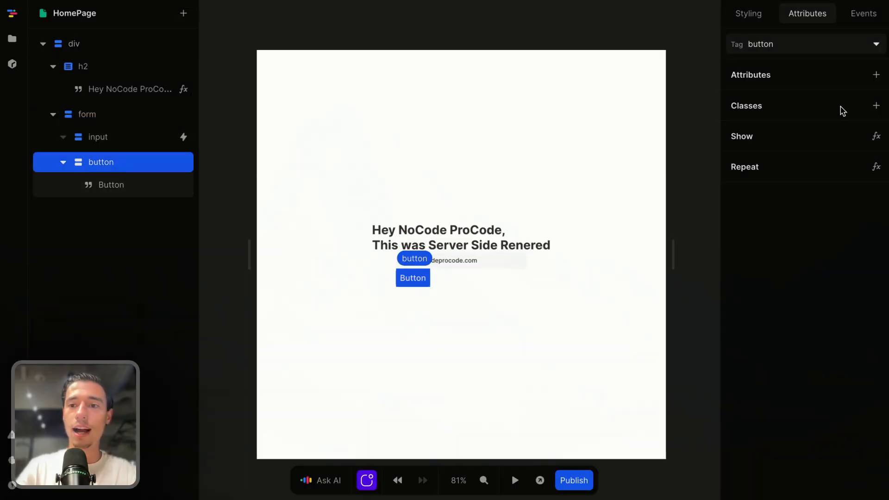
{"action": "left_click", "coordinate": [141, 186]}
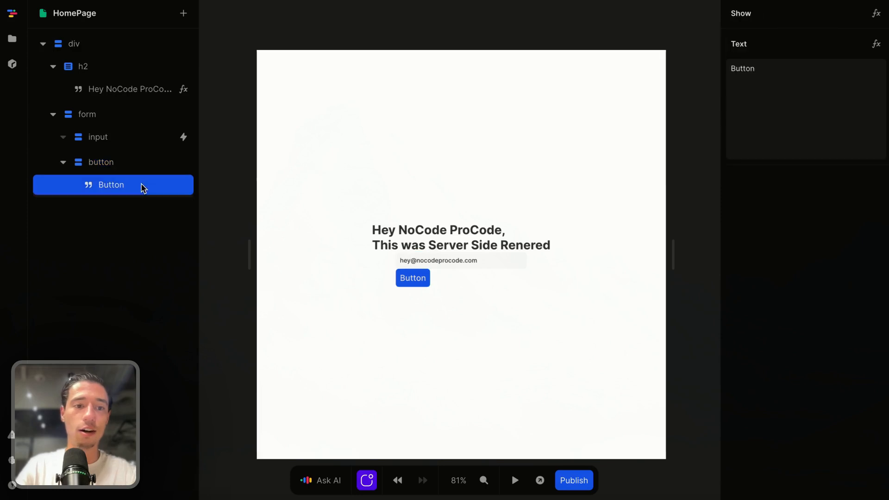
{"action": "left_click", "coordinate": [798, 104]}
{"action": "key", "text": "super+a"}
{"action": "key", "text": "BackSpace"}
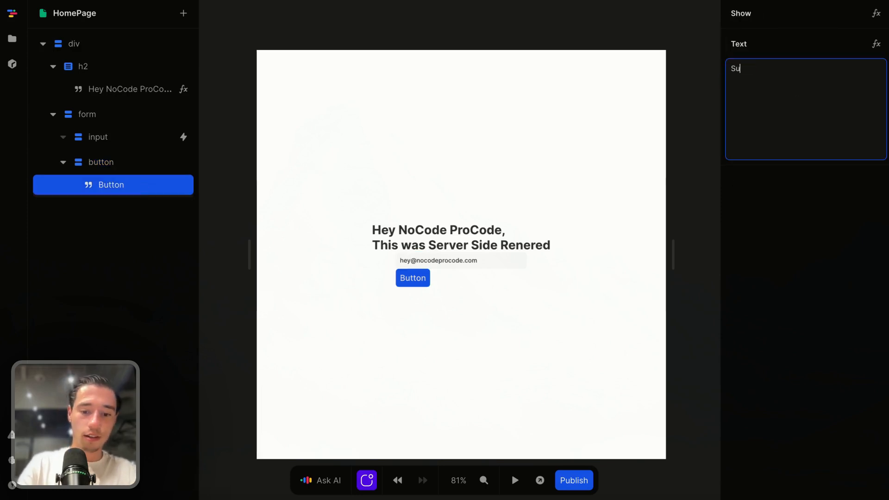
{"action": "left_click", "coordinate": [815, 255]}
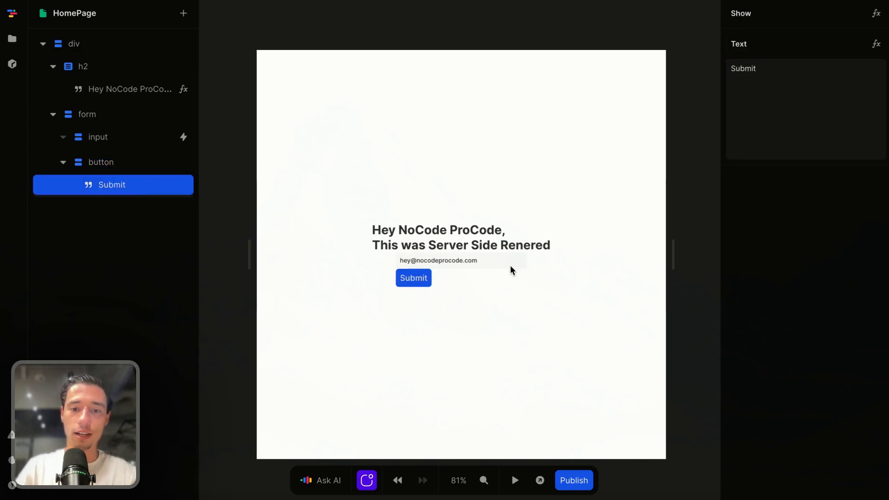
Set the gap in the outer div's flex layout to 1rem
{"action": "left_click", "coordinate": [463, 277]}
{"action": "left_click", "coordinate": [501, 149]}
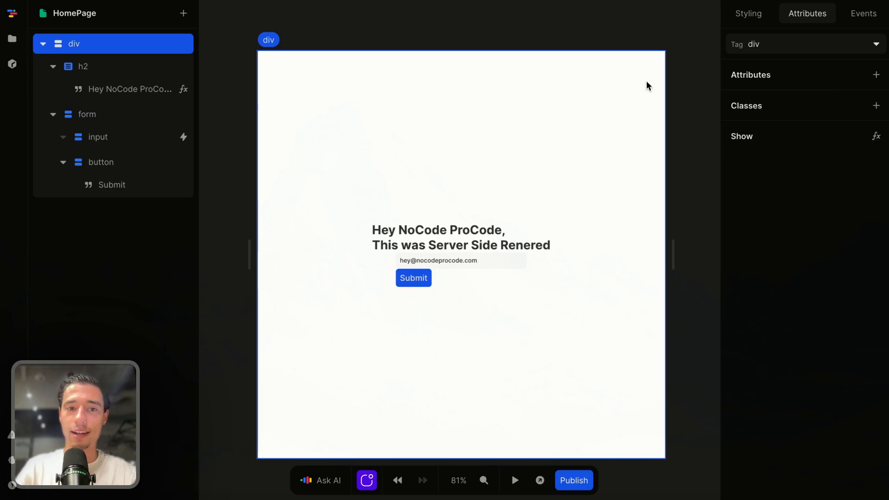
{"action": "left_click", "coordinate": [752, 17]}
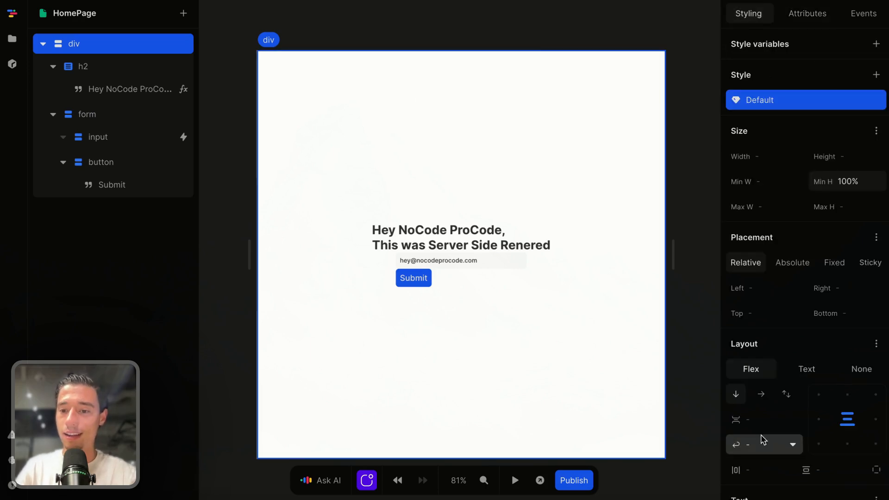
{"action": "left_click", "coordinate": [767, 419]}
{"action": "type", "text": "1rem"}
{"action": "key", "text": "Return"}
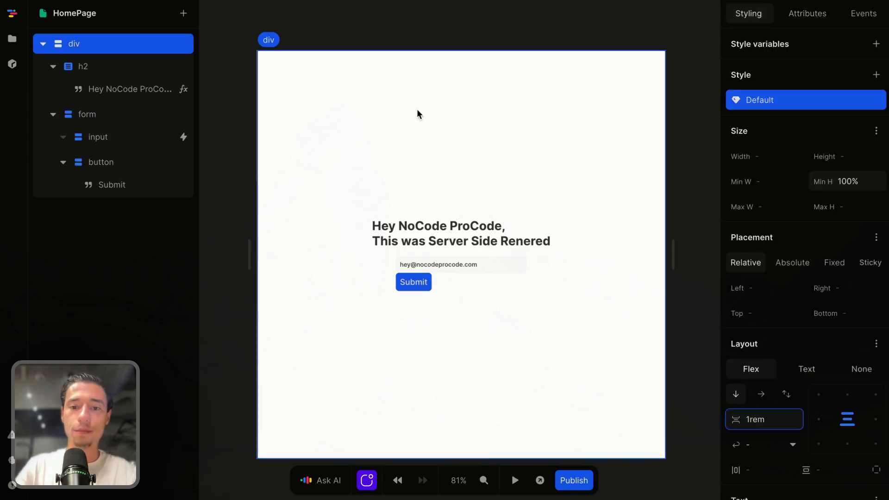
Add an action to the form's submit event that calls the post API after Prevent Default, and briefly preview the page
{"action": "left_click", "coordinate": [453, 287]}
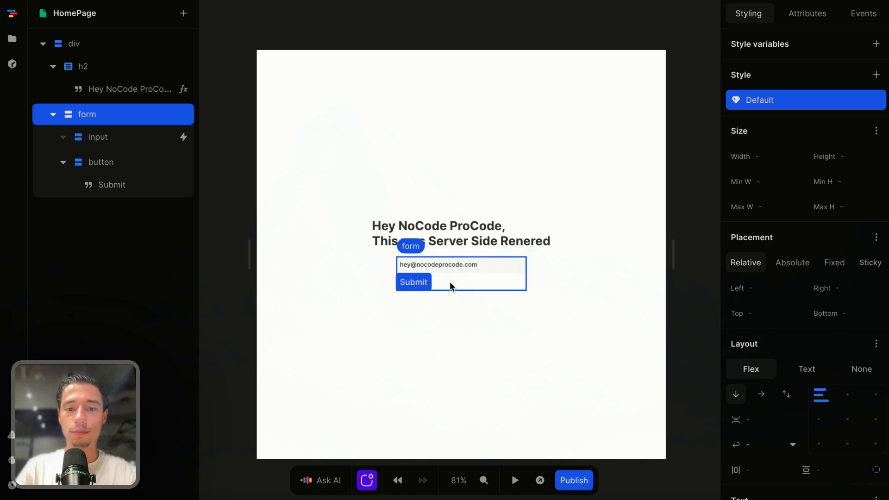
{"action": "scroll", "coordinate": [453, 287], "scroll_direction": "up", "scroll_amount": 5}
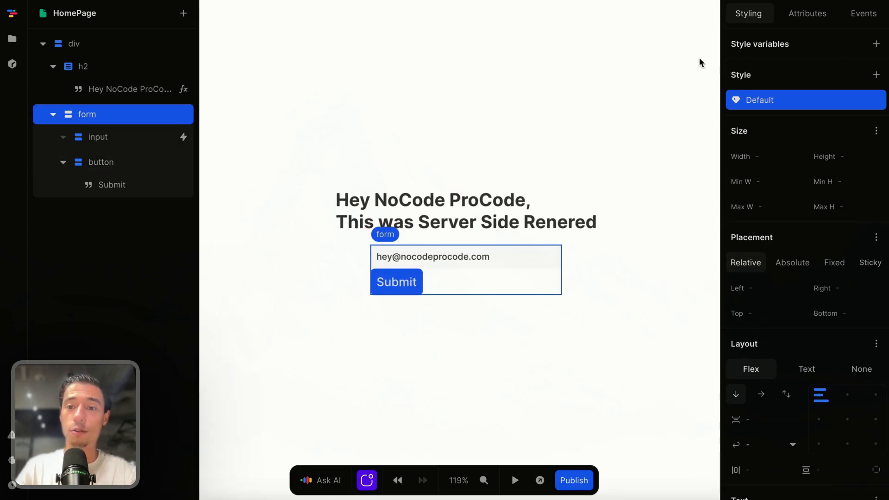
{"action": "left_click", "coordinate": [864, 13]}
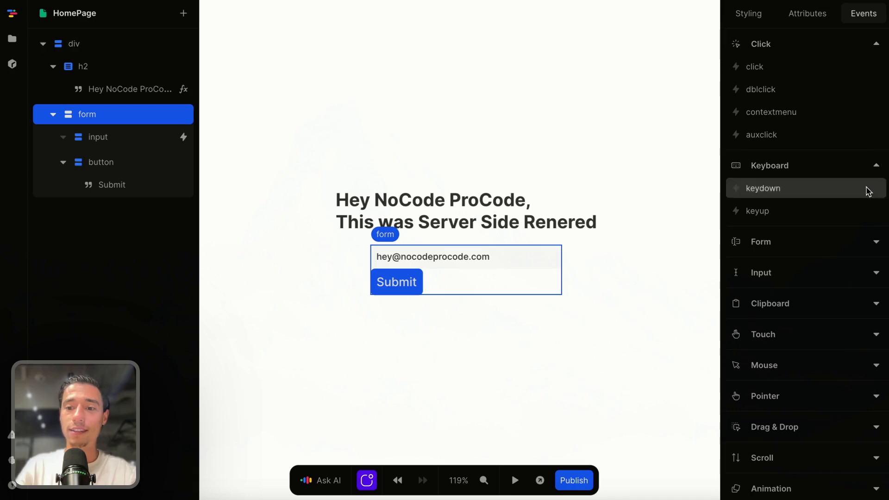
{"action": "left_click", "coordinate": [787, 241]}
{"action": "left_click", "coordinate": [759, 265]}
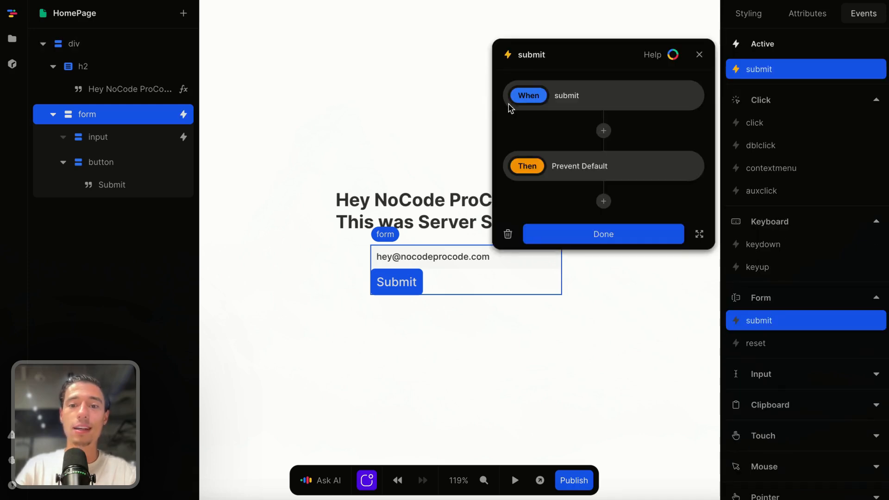
{"action": "left_click", "coordinate": [604, 202]}
{"action": "left_click", "coordinate": [551, 347]}
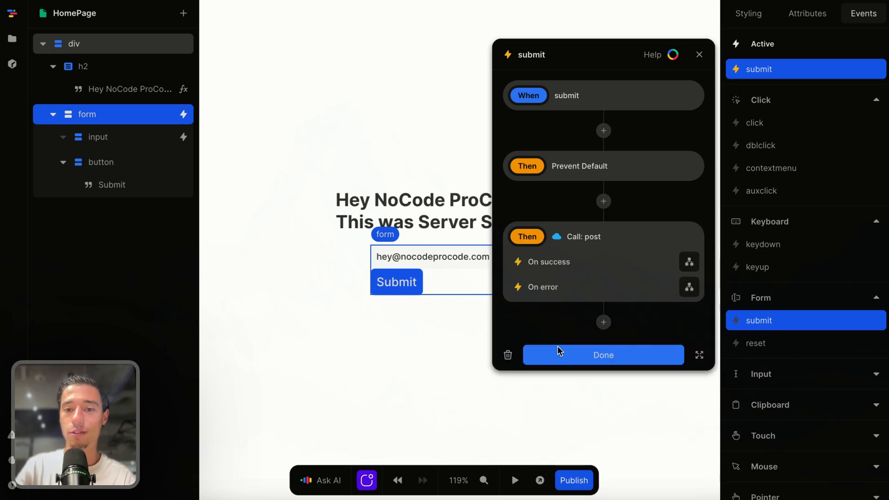
{"action": "left_click", "coordinate": [586, 356]}
{"action": "left_click", "coordinate": [515, 481]}
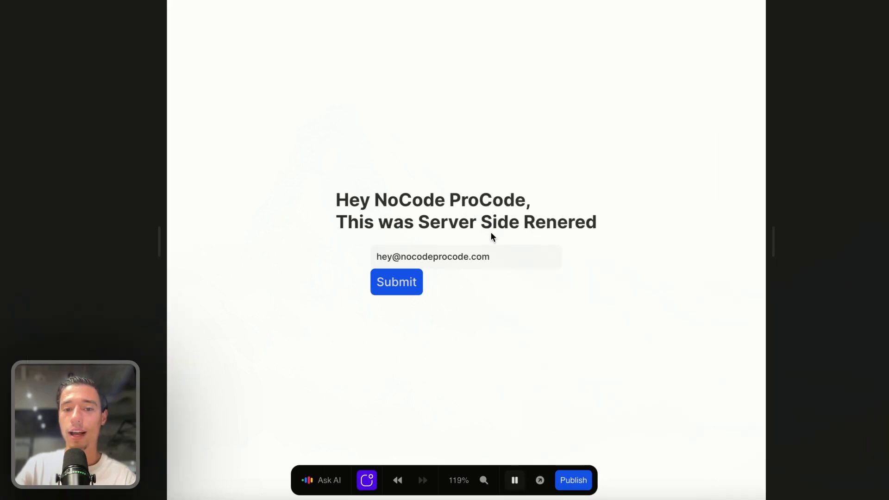
{"action": "left_click", "coordinate": [516, 477]}
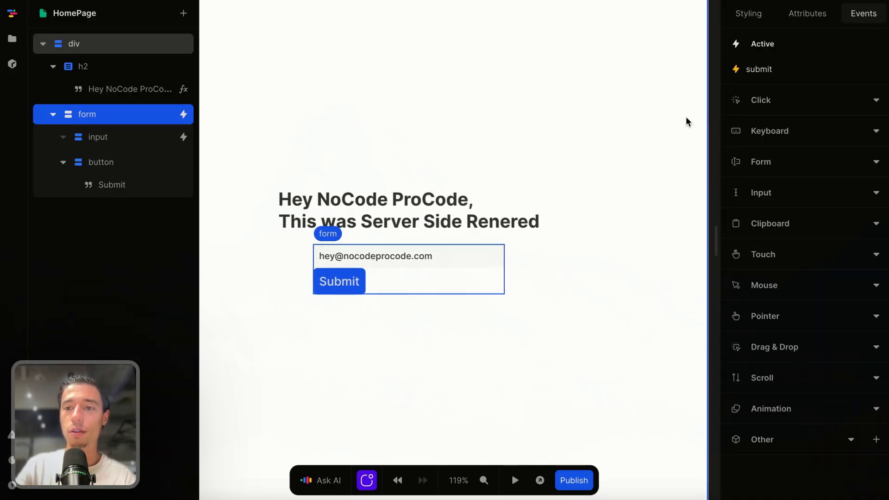
Bind the email key in the post API's body object to the email variable and close the API editor
{"action": "left_click", "coordinate": [699, 96]}
{"action": "left_click", "coordinate": [769, 196]}
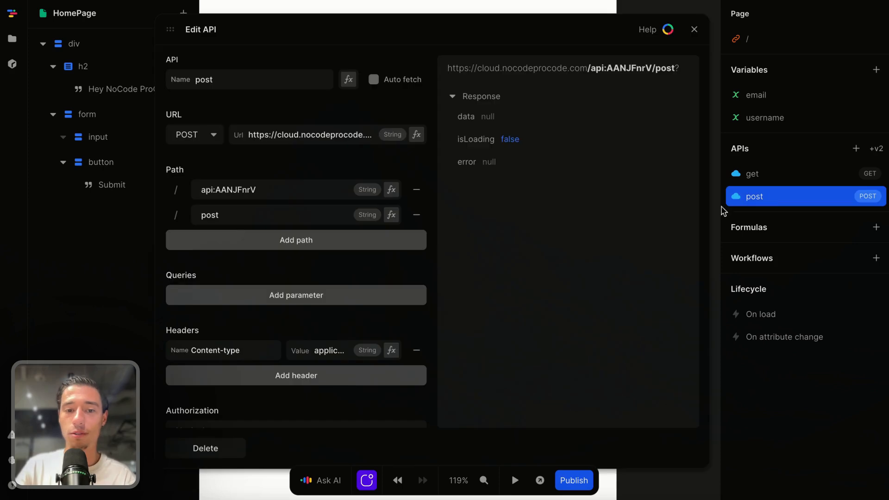
{"action": "scroll", "coordinate": [345, 381], "scroll_direction": "down", "scroll_amount": 3}
{"action": "left_click", "coordinate": [416, 316]}
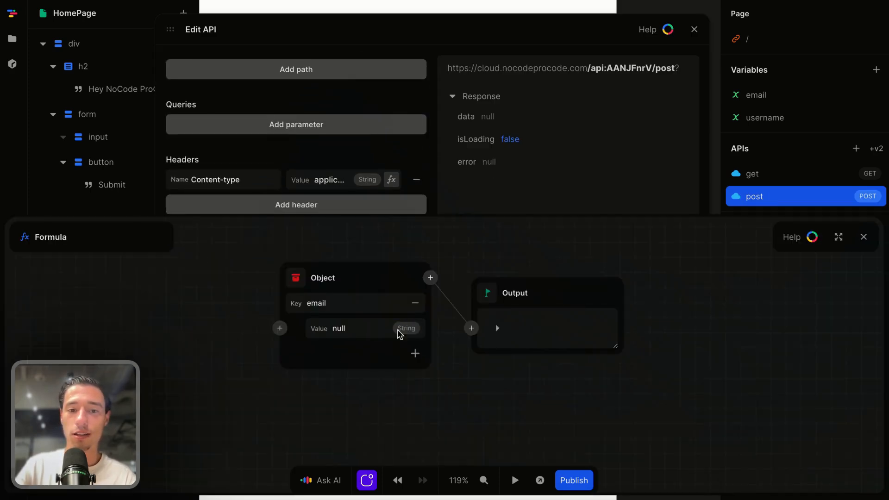
{"action": "left_click", "coordinate": [279, 328]}
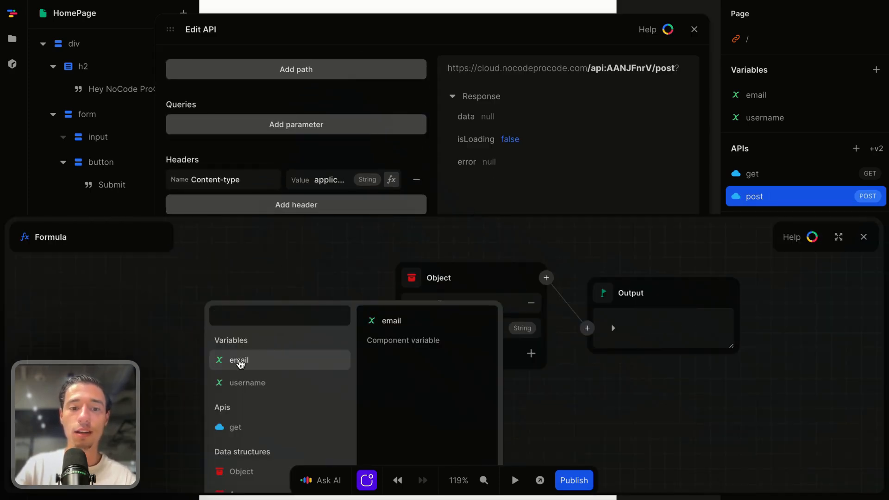
{"action": "left_click", "coordinate": [239, 362]}
{"action": "left_click", "coordinate": [863, 236]}
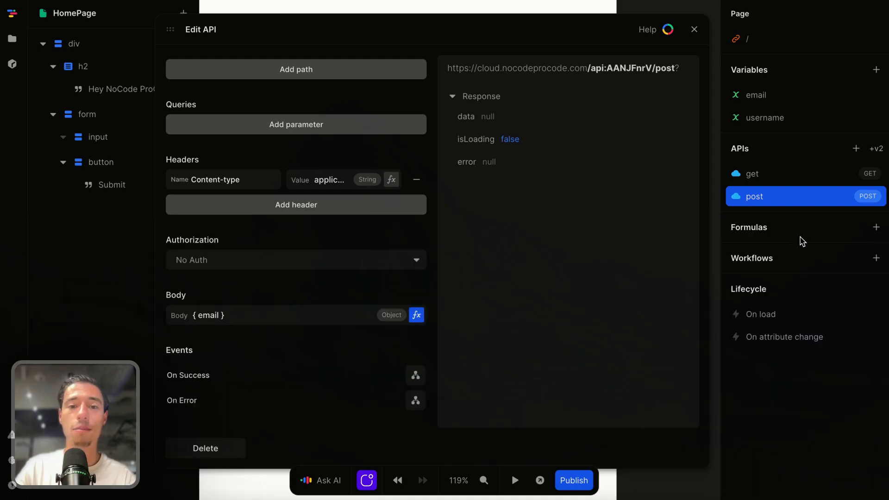
{"action": "left_click", "coordinate": [694, 29]}
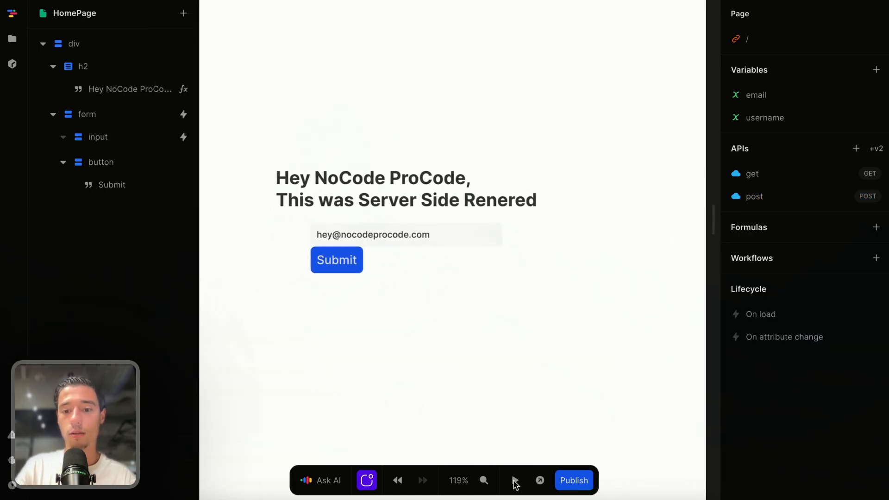
Submit the form in preview, stop the preview, and inspect the response data of the post API
{"action": "left_click", "coordinate": [515, 483]}
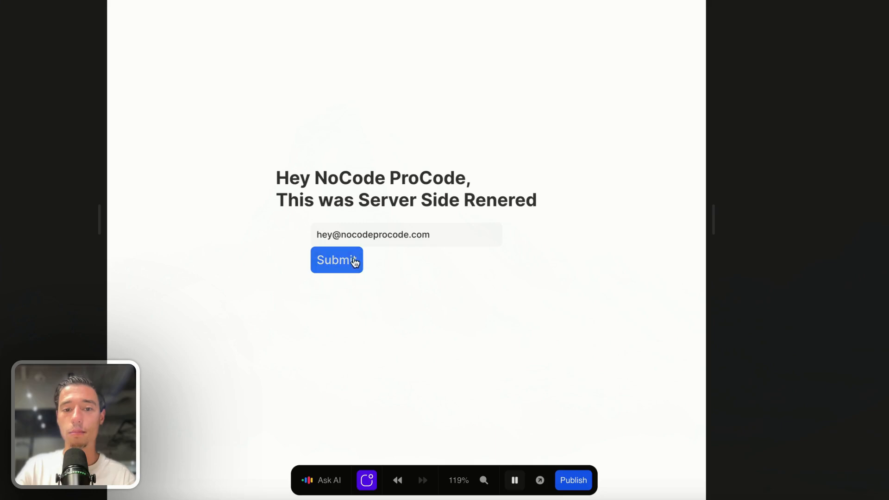
{"action": "left_click", "coordinate": [515, 480]}
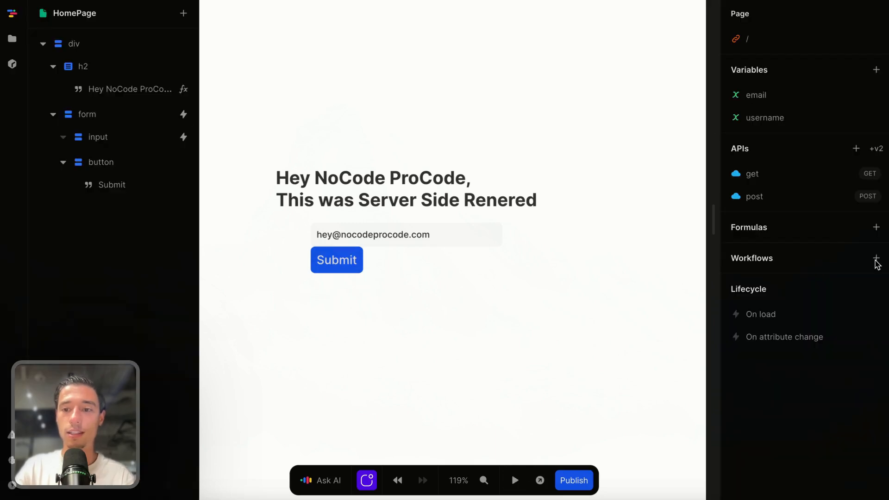
{"action": "left_click", "coordinate": [790, 199]}
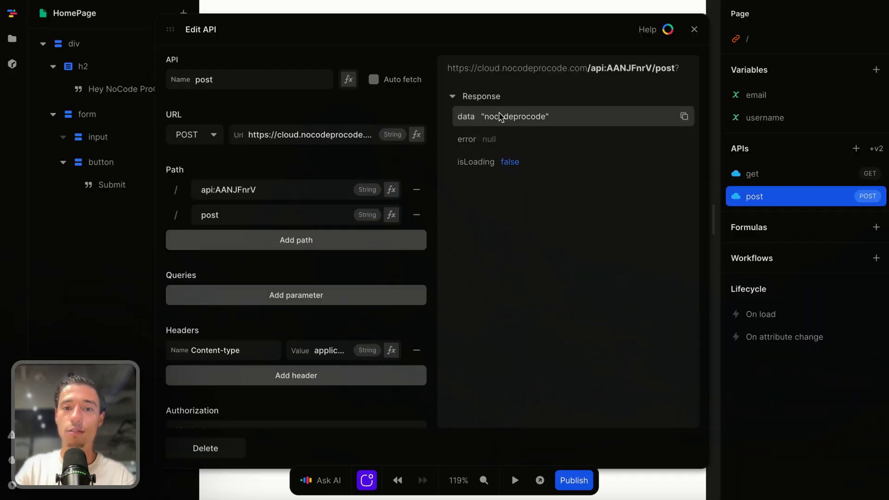
{"action": "left_click", "coordinate": [694, 29]}
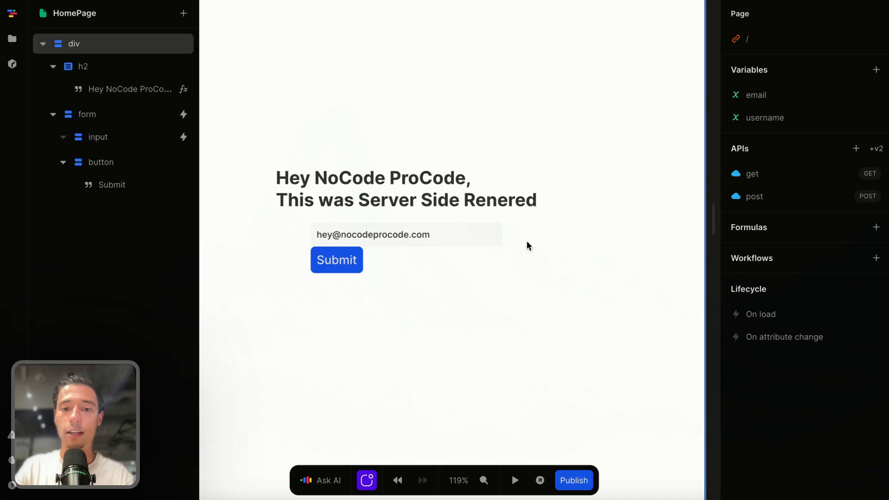
Add a Text element inside the form, below the submit button
{"action": "left_click", "coordinate": [493, 271]}
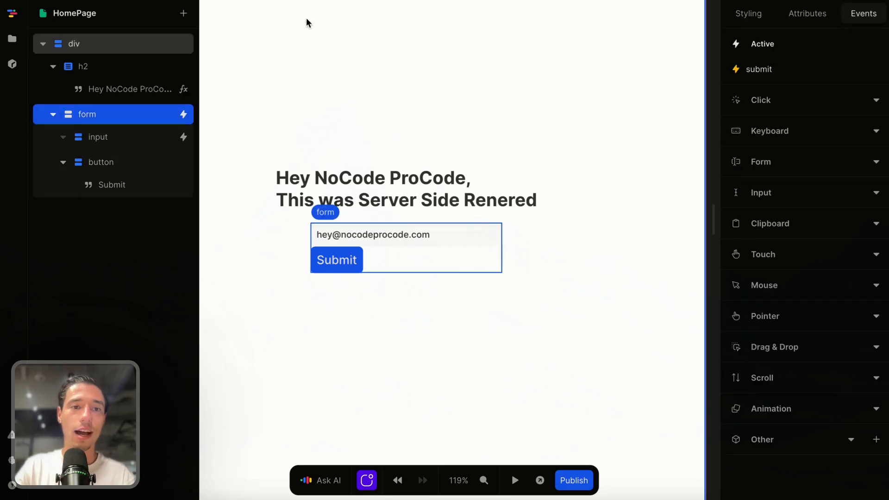
{"action": "left_click", "coordinate": [181, 14]}
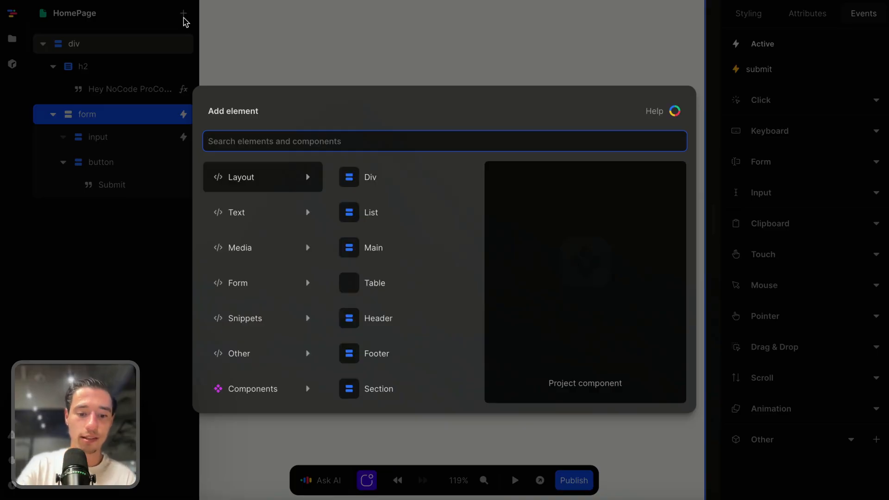
{"action": "type", "text": "t"}
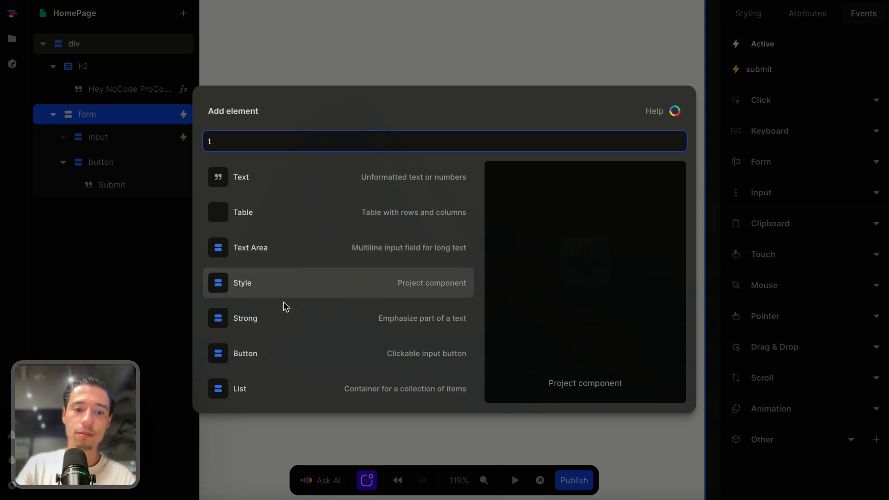
{"action": "left_click", "coordinate": [280, 179]}
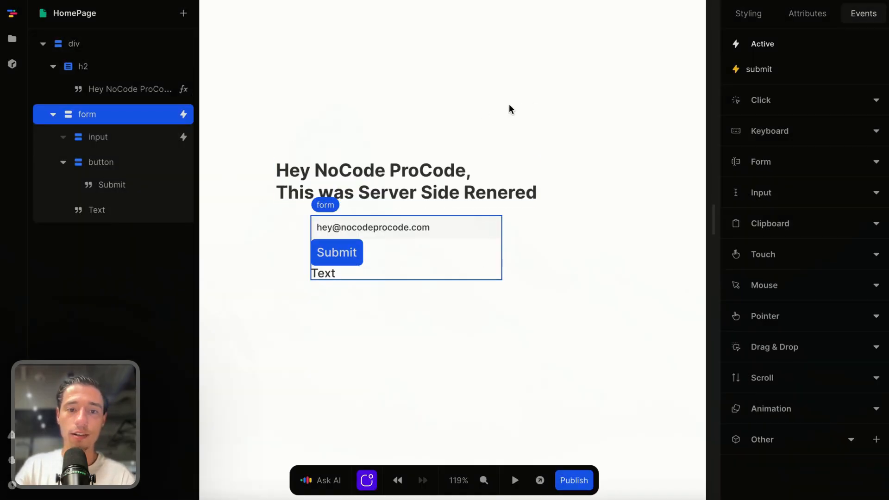
Bind the new text element's content to the data of the post API with a formula
{"action": "left_click", "coordinate": [129, 209]}
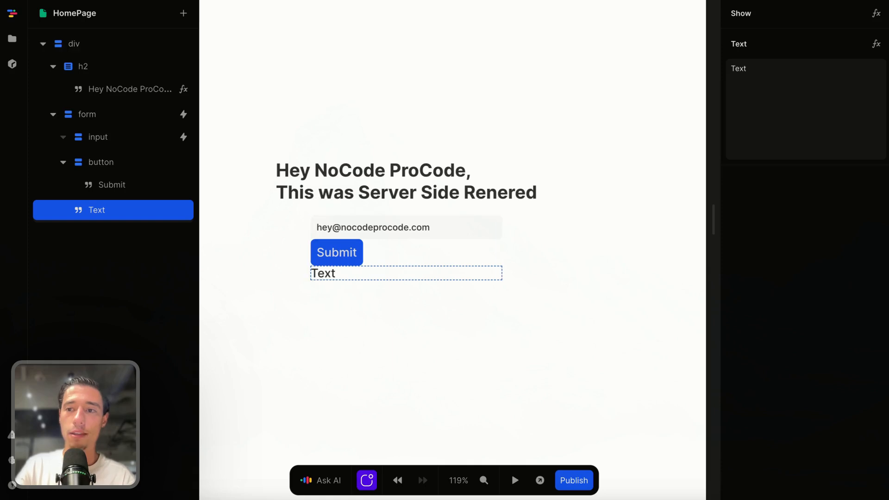
{"action": "left_click", "coordinate": [877, 44]}
{"action": "left_click", "coordinate": [294, 287]}
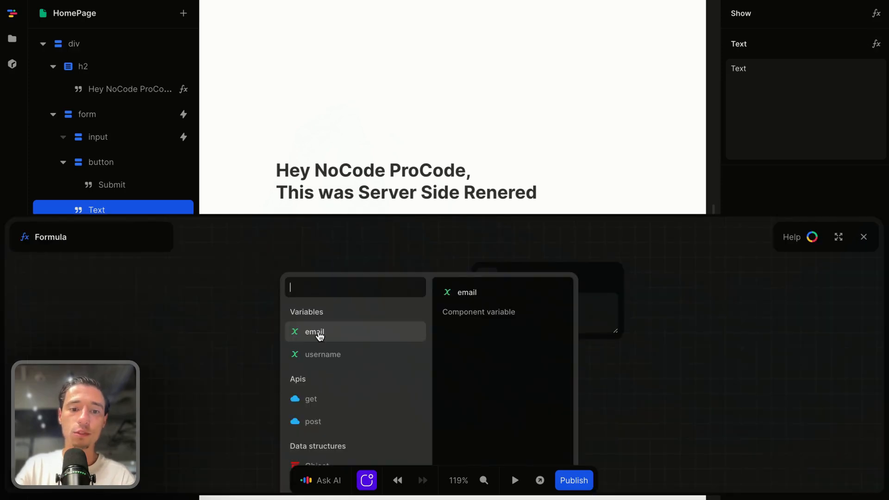
{"action": "left_click", "coordinate": [324, 422]}
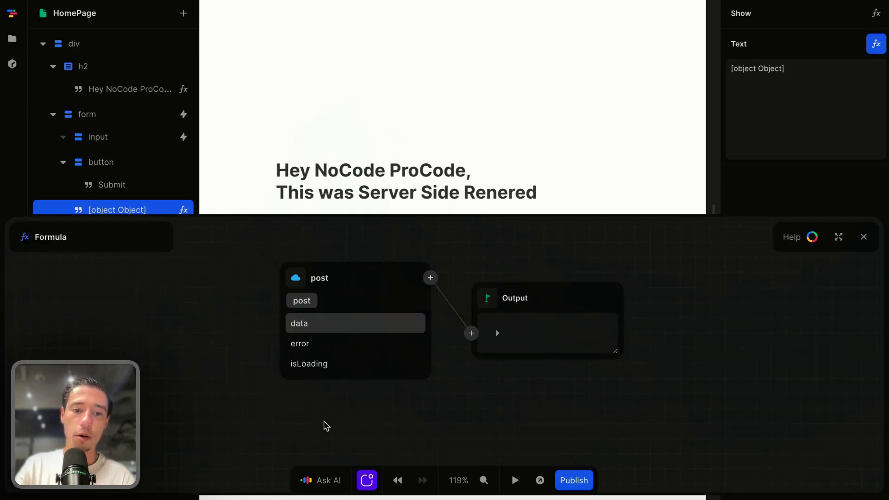
{"action": "left_click", "coordinate": [311, 333]}
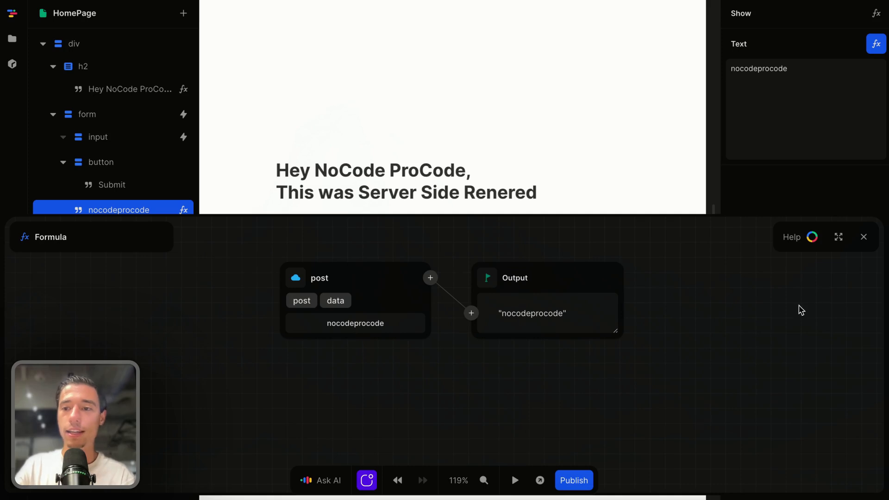
{"action": "left_click", "coordinate": [864, 237]}
{"action": "left_click", "coordinate": [512, 381]}
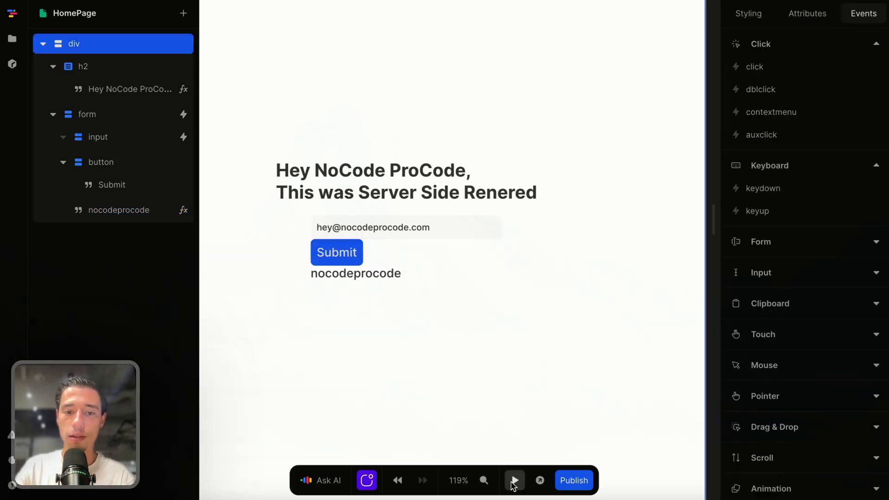
Test the form in preview with the email's domain changed to ncpc, submit it, and stop the preview
{"action": "left_click", "coordinate": [514, 480]}
{"action": "left_click", "coordinate": [405, 216]}
{"action": "key", "text": "BackSpace"}
{"action": "key", "text": "BackSpace"}
{"action": "key", "text": "BackSpace"}
{"action": "key", "text": "BackSpace"}
{"action": "key", "text": "BackSpace"}
{"action": "key", "text": "BackSpace"}
{"action": "key", "text": "BackSpace"}
{"action": "key", "text": "BackSpace"}
{"action": "key", "text": "BackSpace"}
{"action": "key", "text": "BackSpace"}
{"action": "key", "text": "BackSpace"}
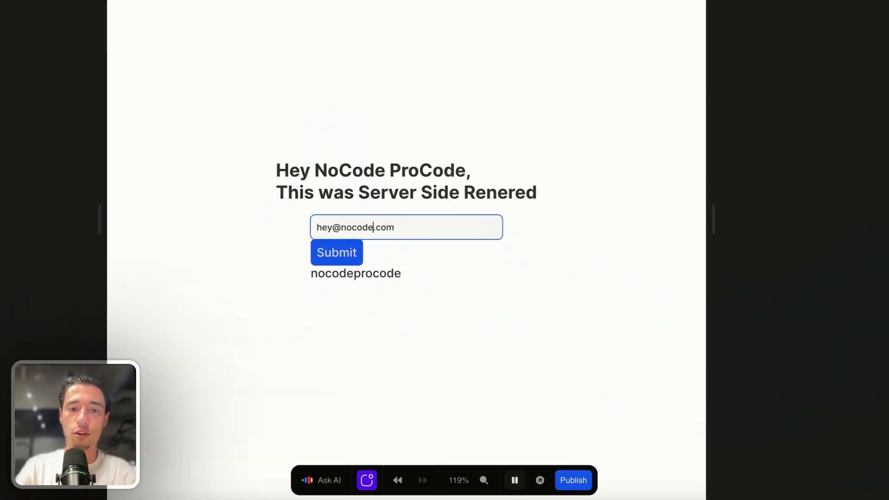
{"action": "type", "text": "cpc"}
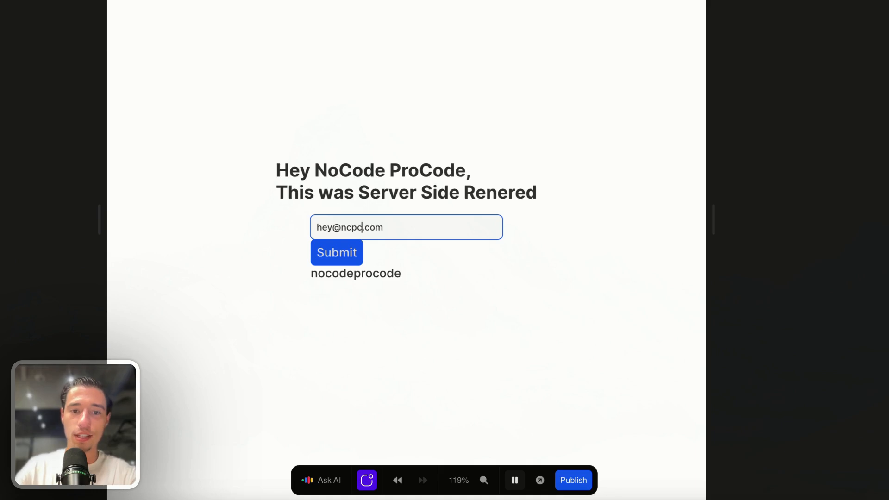
{"action": "left_click", "coordinate": [341, 254]}
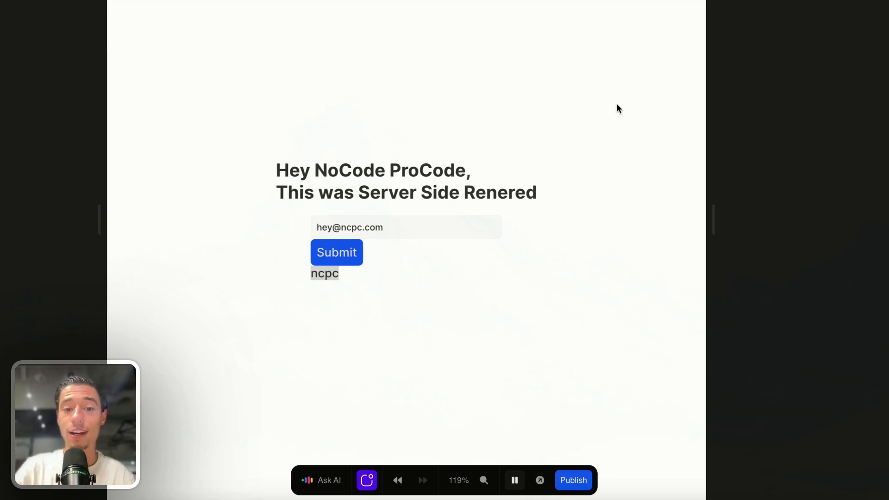
{"action": "left_click", "coordinate": [514, 480]}
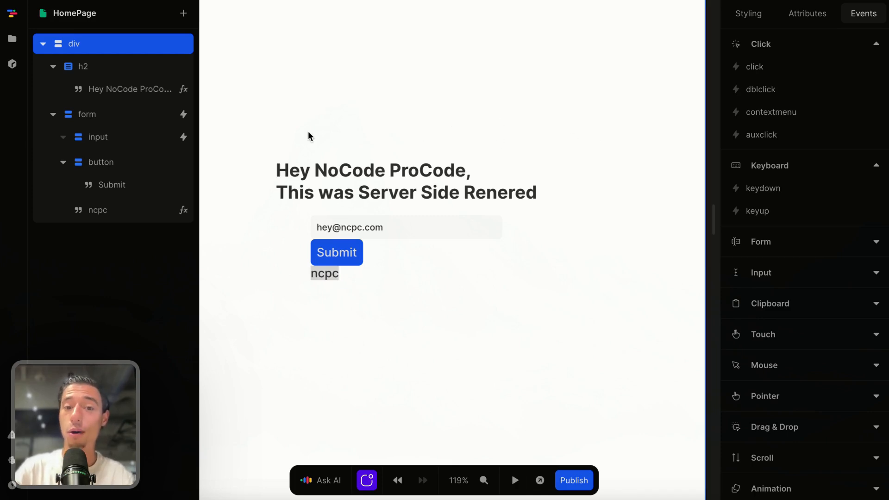
Switch to the browser page with the premium toddle templates and on to the NoCode ProCode landing page
{"action": "scroll", "coordinate": [268, 155], "scroll_direction": "down", "scroll_amount": 3}
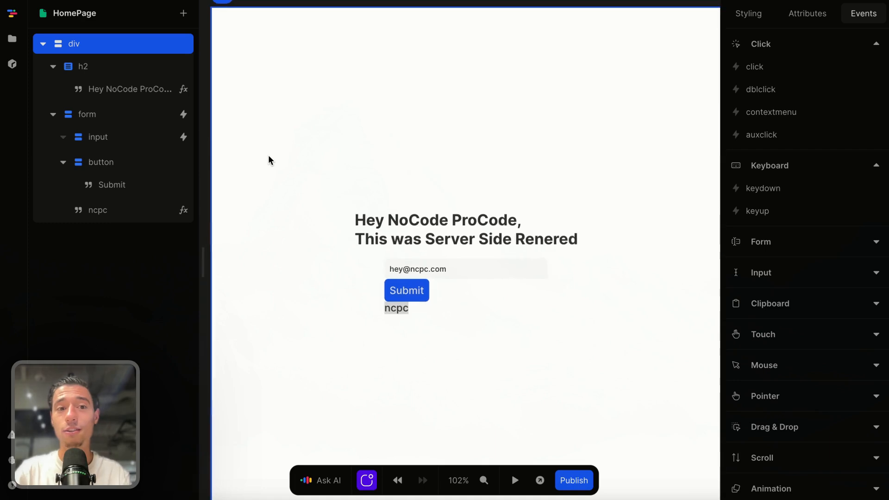
{"action": "scroll", "coordinate": [268, 155], "scroll_direction": "down", "scroll_amount": 1}
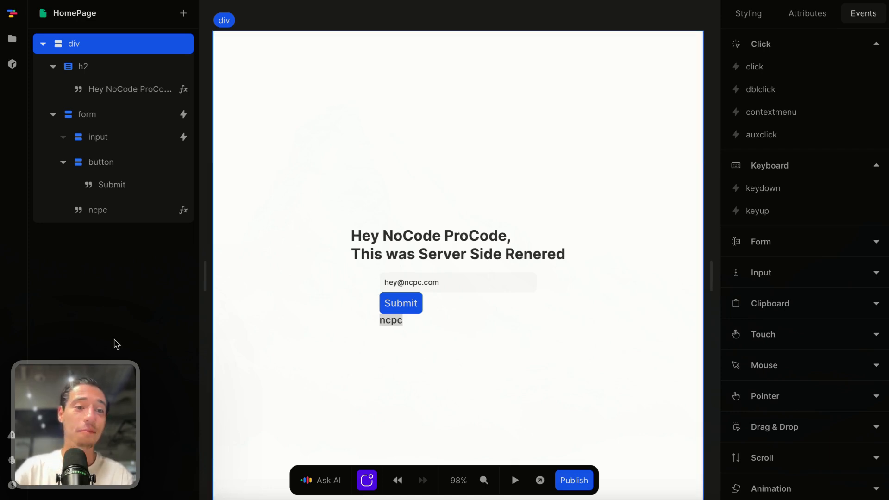
{"action": "mouse_move", "coordinate": [46, 204]}
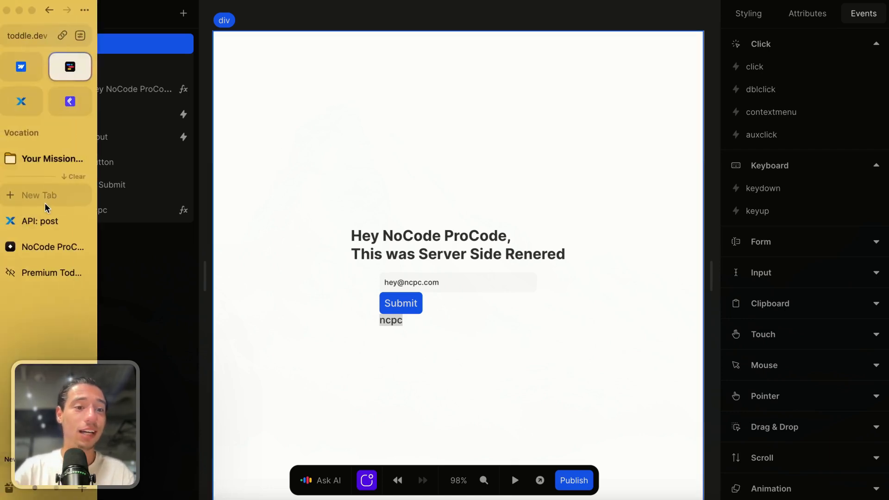
{"action": "left_click", "coordinate": [52, 275]}
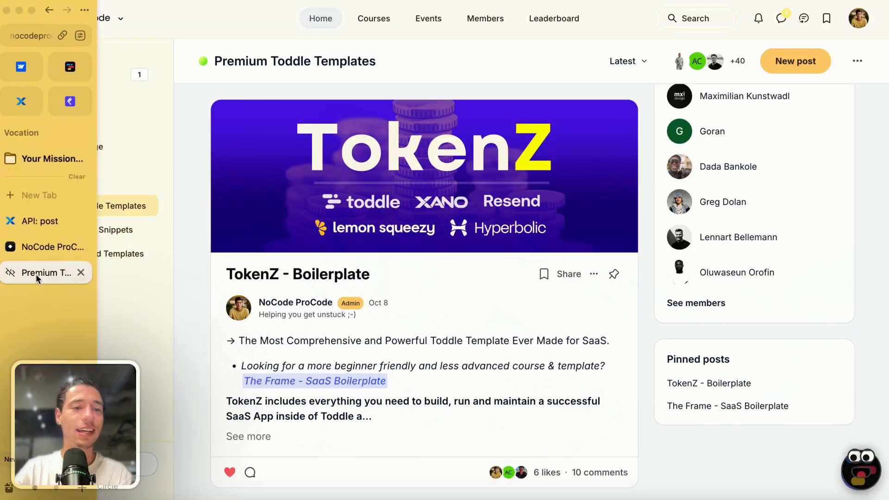
{"action": "left_click", "coordinate": [37, 247]}
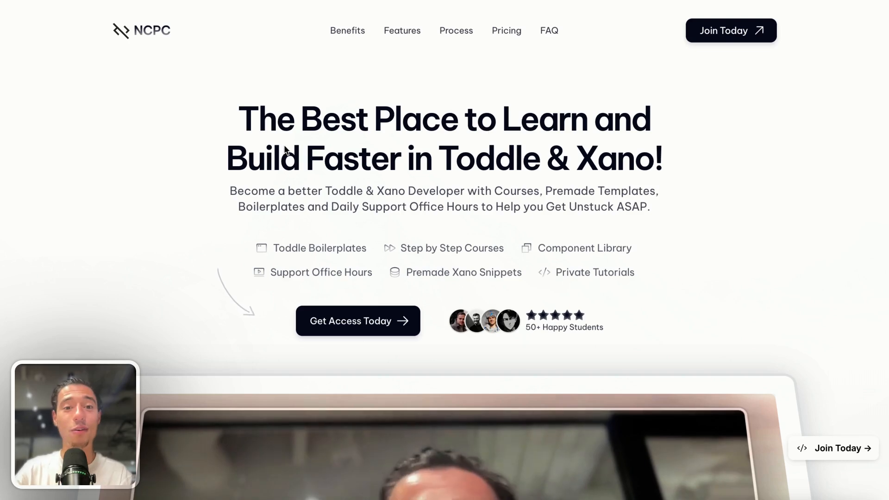
Return to the Premium Toddle Templates page, read through the full TokenZ - Boilerplate post, and close it
{"action": "mouse_move", "coordinate": [2, 267]}
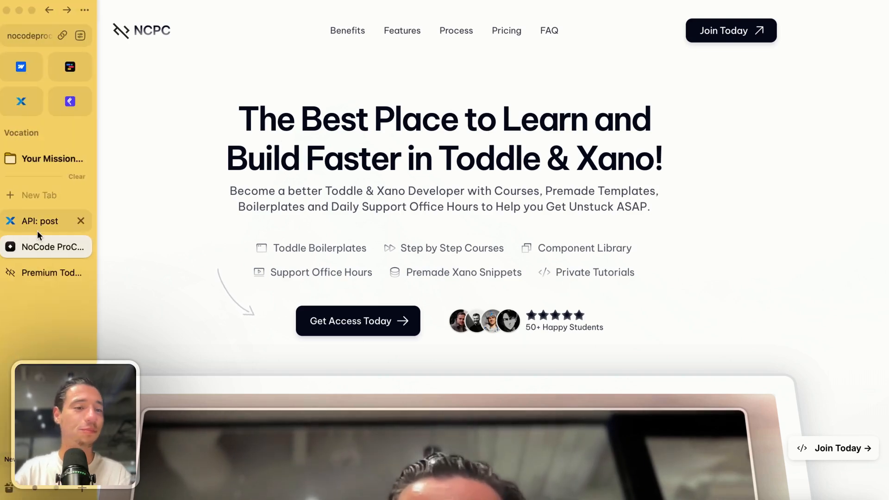
{"action": "left_click", "coordinate": [35, 265]}
{"action": "scroll", "coordinate": [282, 226], "scroll_direction": "down", "scroll_amount": 3}
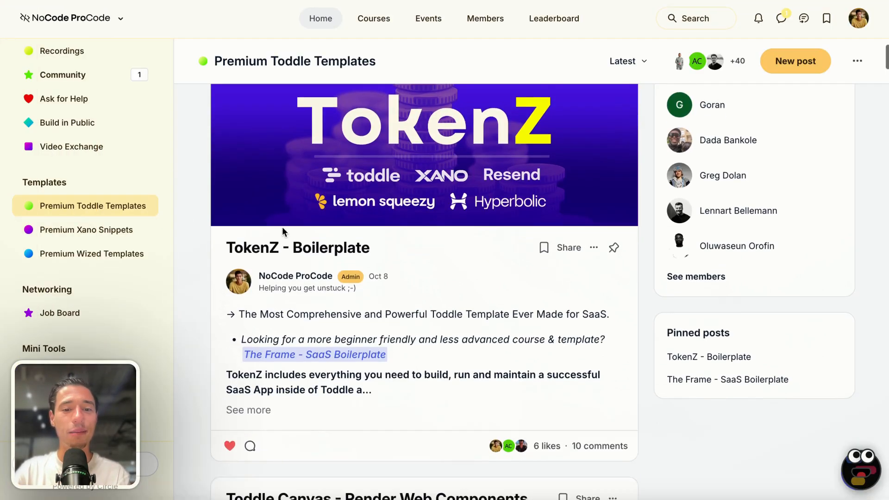
{"action": "left_click", "coordinate": [258, 378]}
{"action": "left_click", "coordinate": [257, 377]}
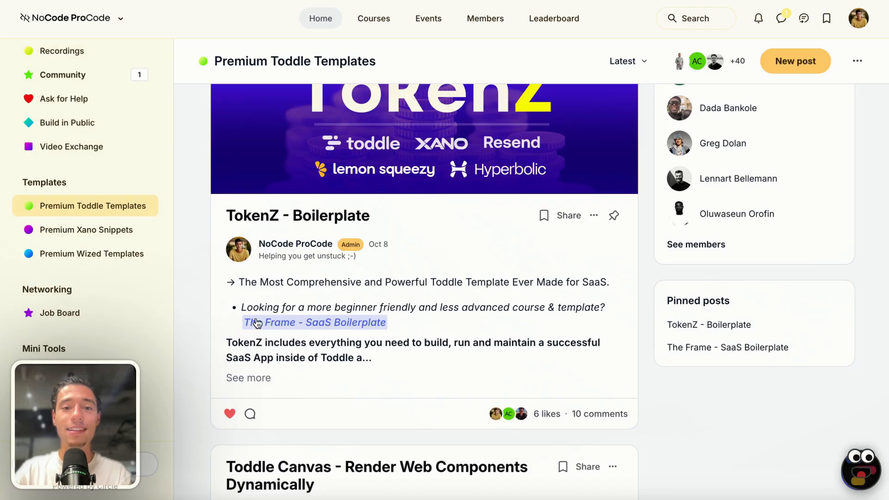
{"action": "left_click", "coordinate": [260, 380]}
{"action": "scroll", "coordinate": [293, 246], "scroll_direction": "down", "scroll_amount": 15}
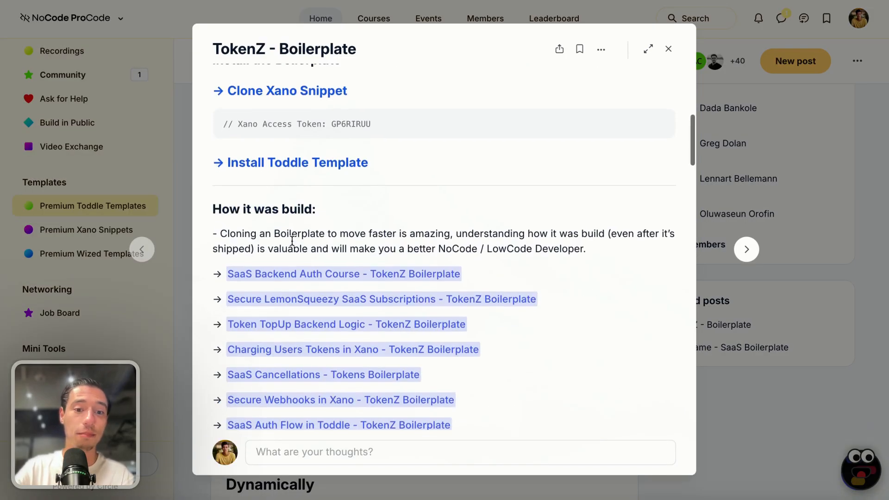
{"action": "scroll", "coordinate": [292, 245], "scroll_direction": "up", "scroll_amount": 10}
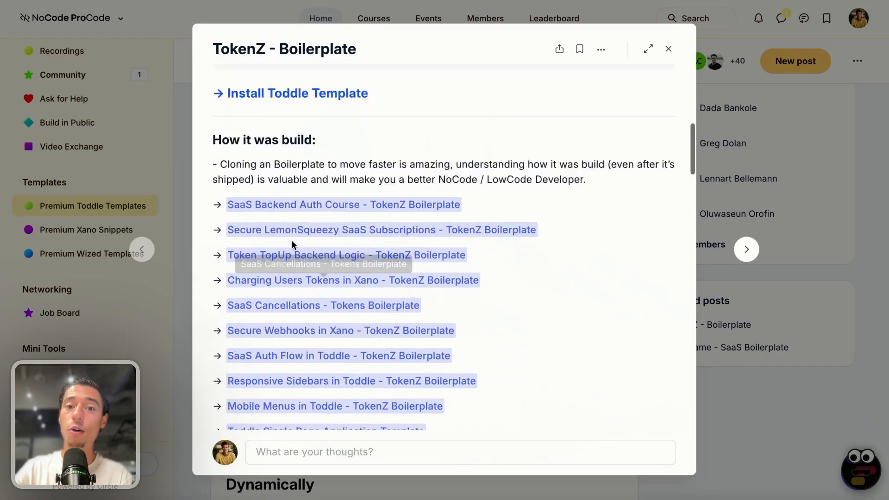
{"action": "scroll", "coordinate": [293, 246], "scroll_direction": "up", "scroll_amount": 5}
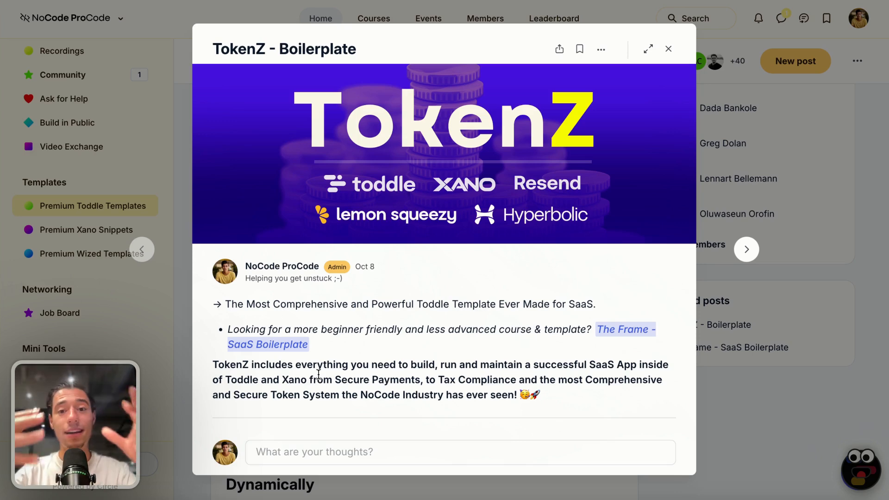
{"action": "triple_click", "coordinate": [359, 380]}
{"action": "left_click", "coordinate": [359, 380]}
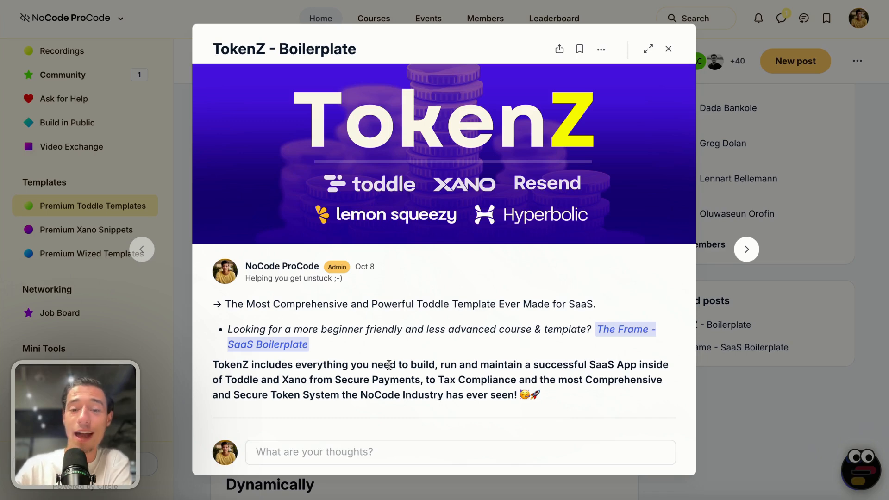
{"action": "left_click", "coordinate": [668, 49]}
Open the Toddle Tutorials space in the community and browse its tutorial posts
{"action": "scroll", "coordinate": [107, 107], "scroll_direction": "up", "scroll_amount": 6}
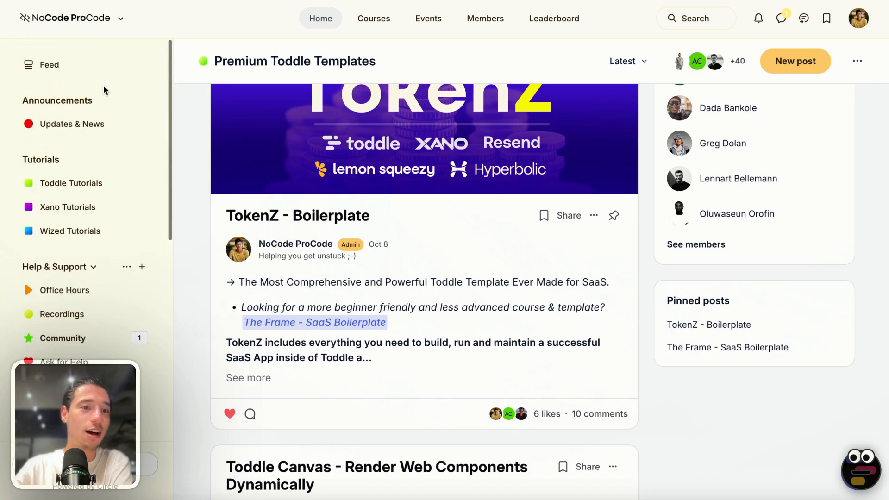
{"action": "left_click", "coordinate": [76, 190]}
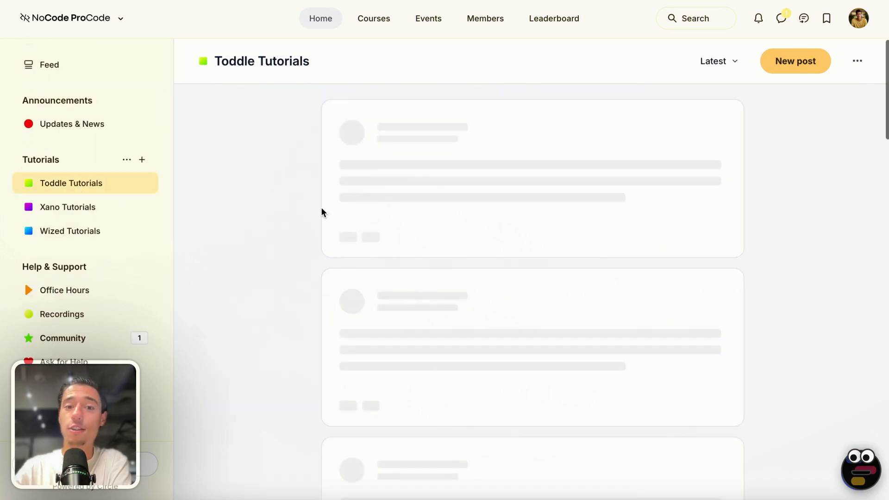
{"action": "scroll", "coordinate": [664, 277], "scroll_direction": "down", "scroll_amount": 15}
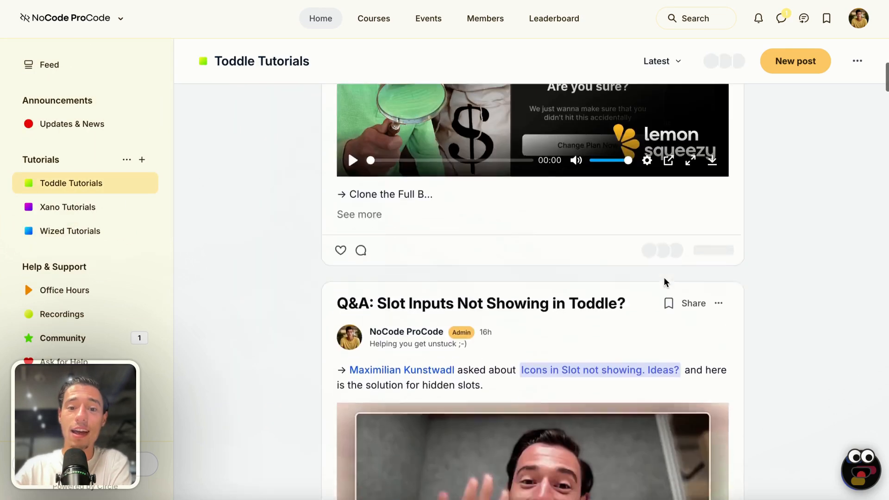
{"action": "scroll", "coordinate": [664, 280], "scroll_direction": "down", "scroll_amount": 15}
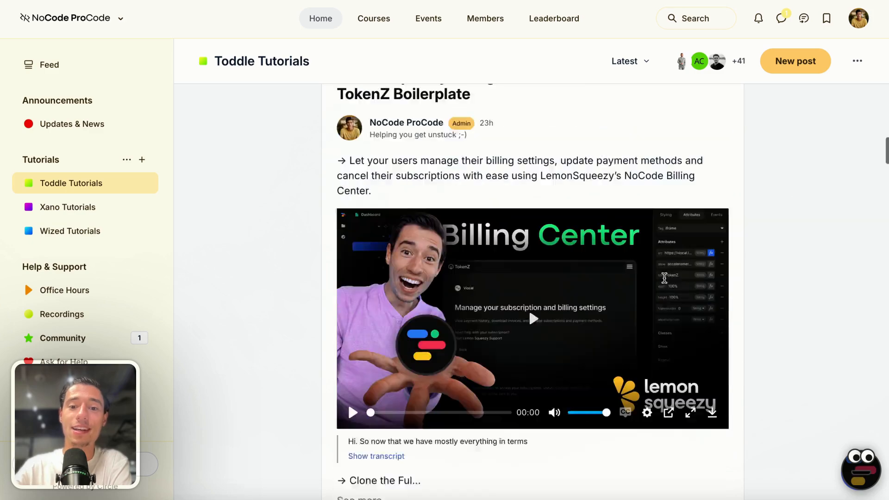
{"action": "scroll", "coordinate": [657, 366], "scroll_direction": "down", "scroll_amount": 12}
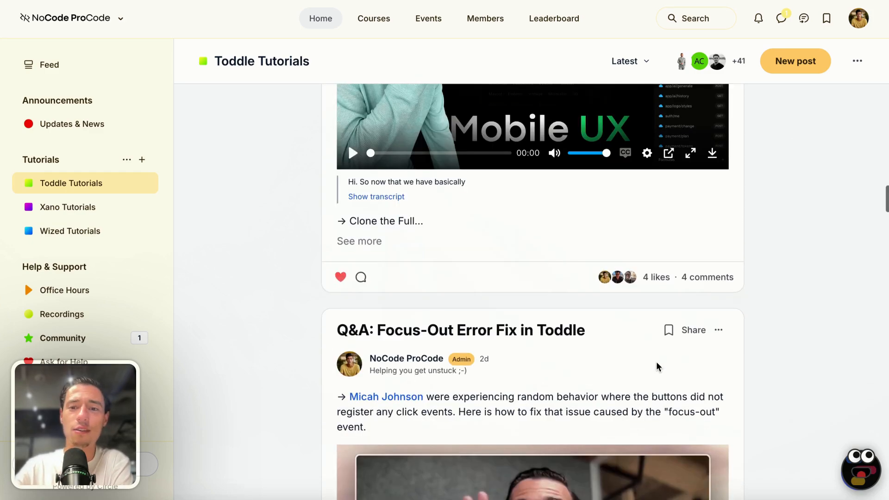
{"action": "scroll", "coordinate": [657, 363], "scroll_direction": "down", "scroll_amount": 15}
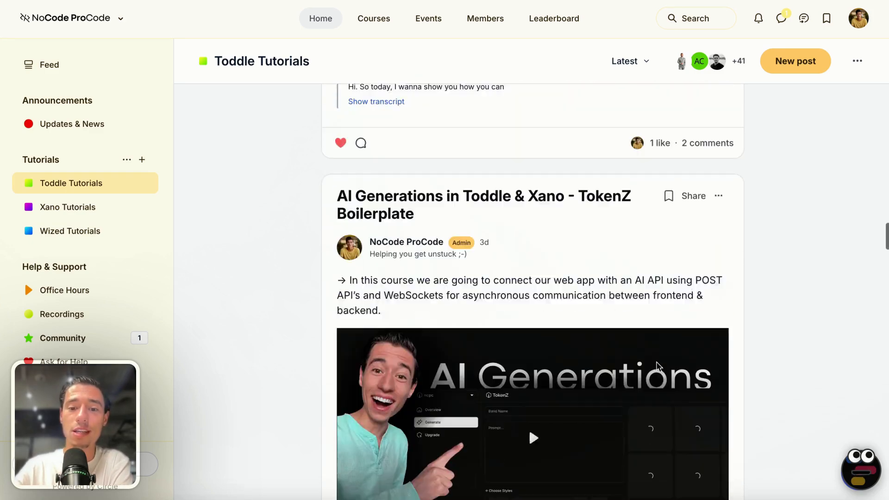
{"action": "scroll", "coordinate": [667, 339], "scroll_direction": "down", "scroll_amount": 15}
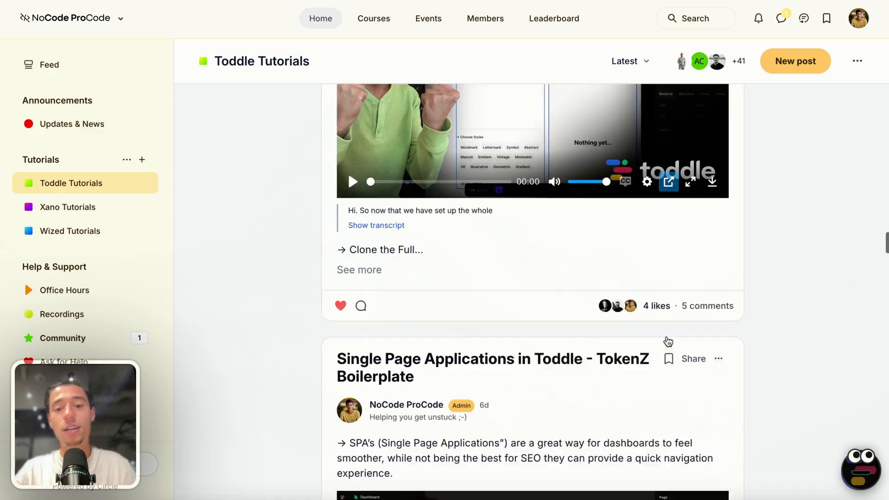
{"action": "scroll", "coordinate": [669, 341], "scroll_direction": "down", "scroll_amount": 15}
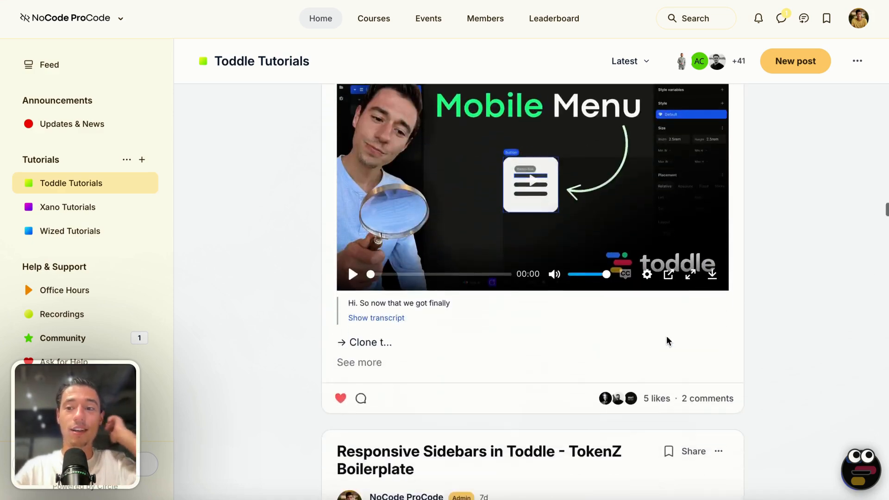
{"action": "scroll", "coordinate": [667, 340], "scroll_direction": "down", "scroll_amount": 20}
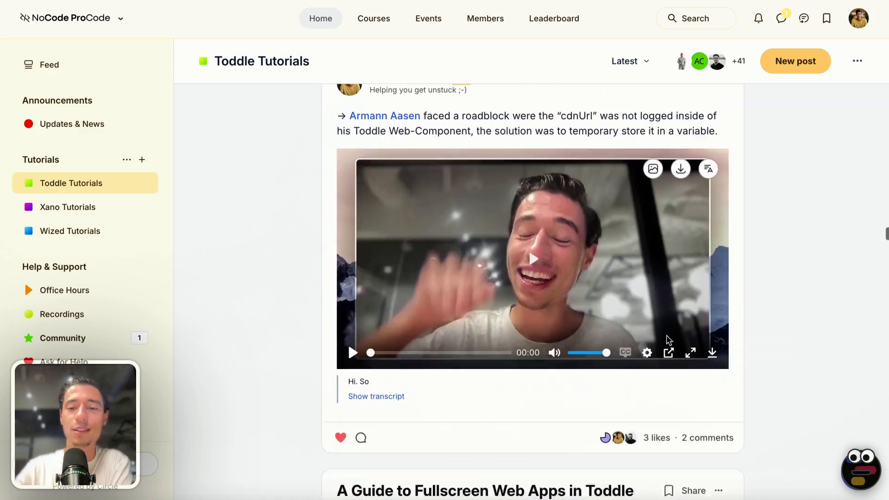
{"action": "scroll", "coordinate": [667, 341], "scroll_direction": "down", "scroll_amount": 18}
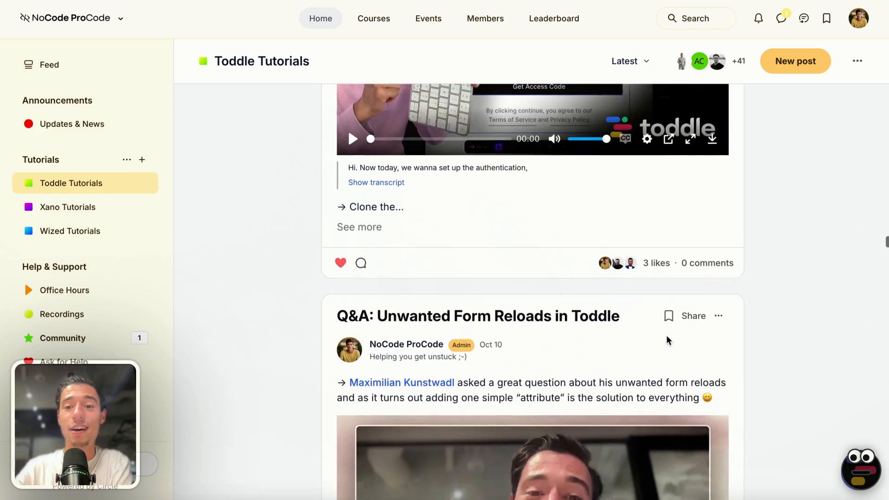
{"action": "scroll", "coordinate": [666, 340], "scroll_direction": "down", "scroll_amount": 15}
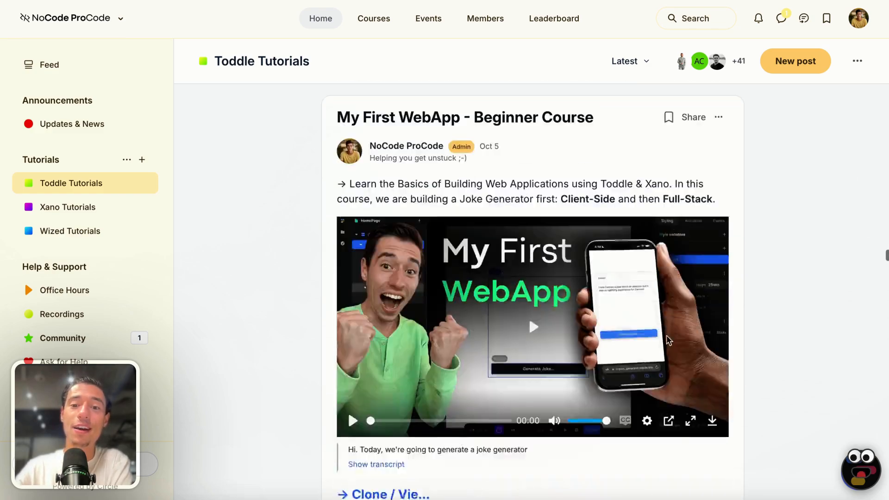
{"action": "scroll", "coordinate": [666, 338], "scroll_direction": "down", "scroll_amount": 18}
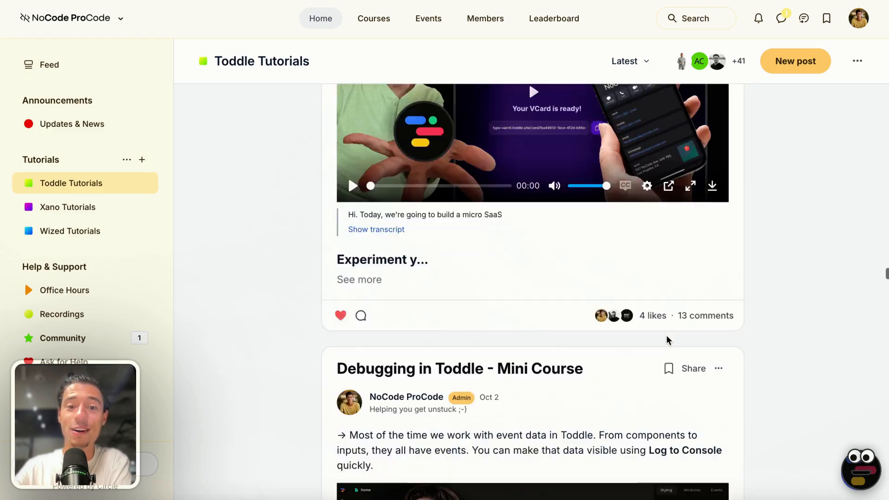
{"action": "scroll", "coordinate": [667, 339], "scroll_direction": "down", "scroll_amount": 7}
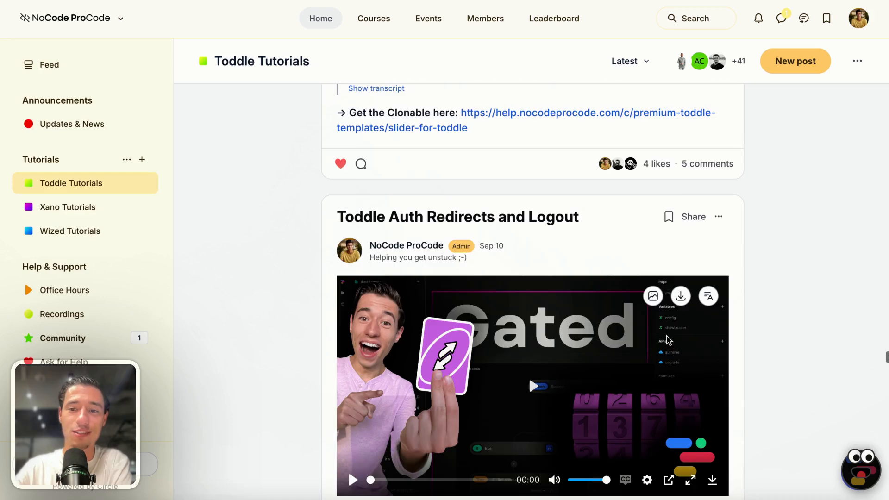
Return to the NoCode ProCode landing page
{"action": "mouse_move", "coordinate": [1, 211]}
{"action": "left_click", "coordinate": [41, 211]}
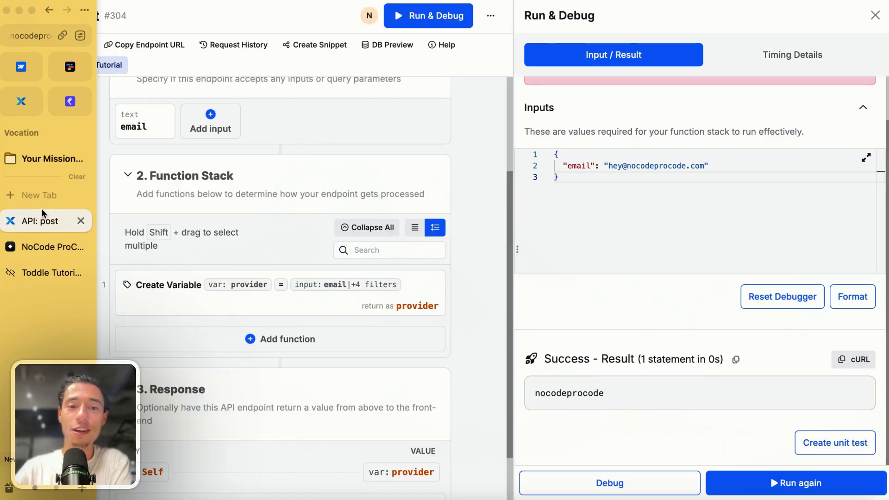
{"action": "left_click", "coordinate": [51, 238]}
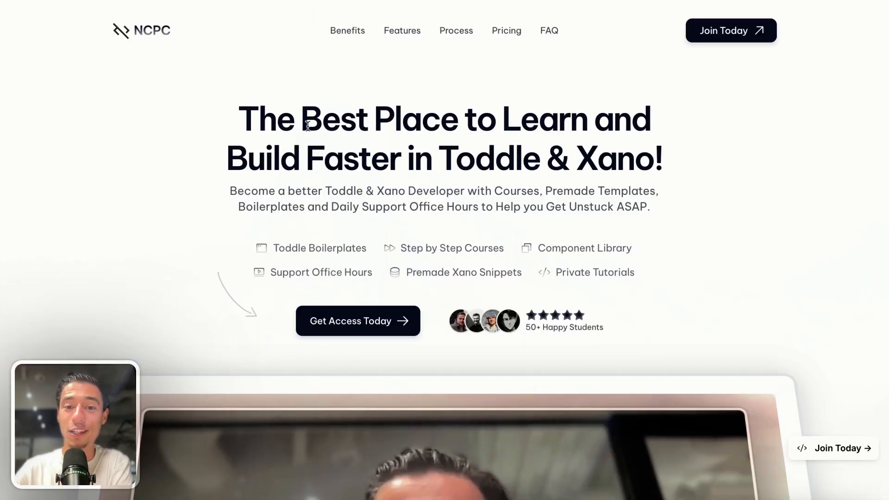